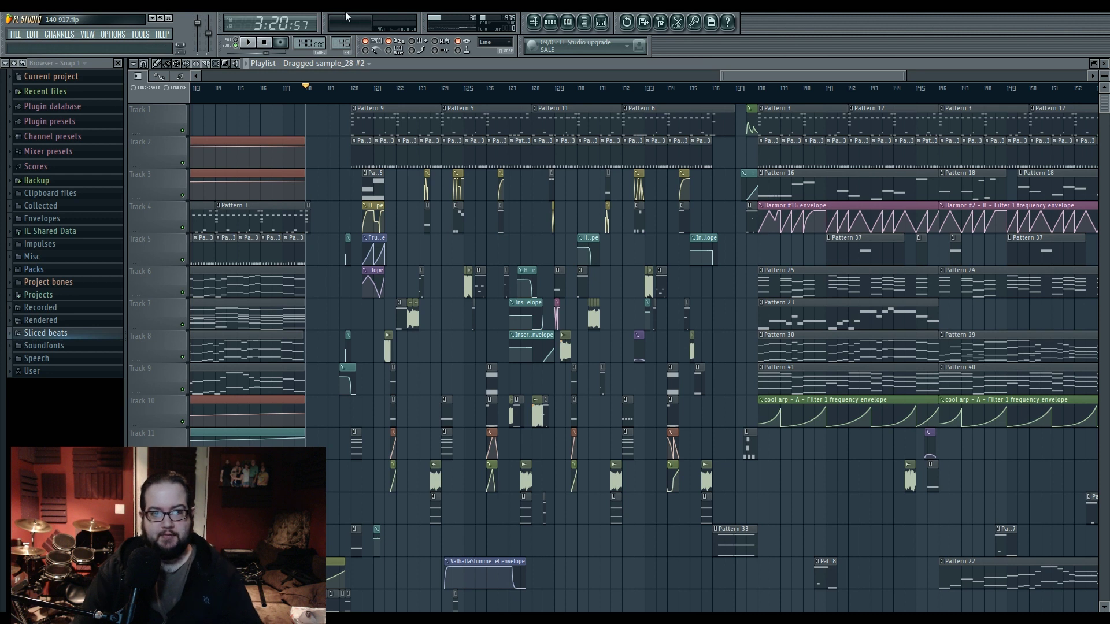
# Examine the arrangement of short clips and automation envelopes between bars 119 and 153 in the playlist.
pyautogui.click(506, 43)
pyautogui.click(507, 45)
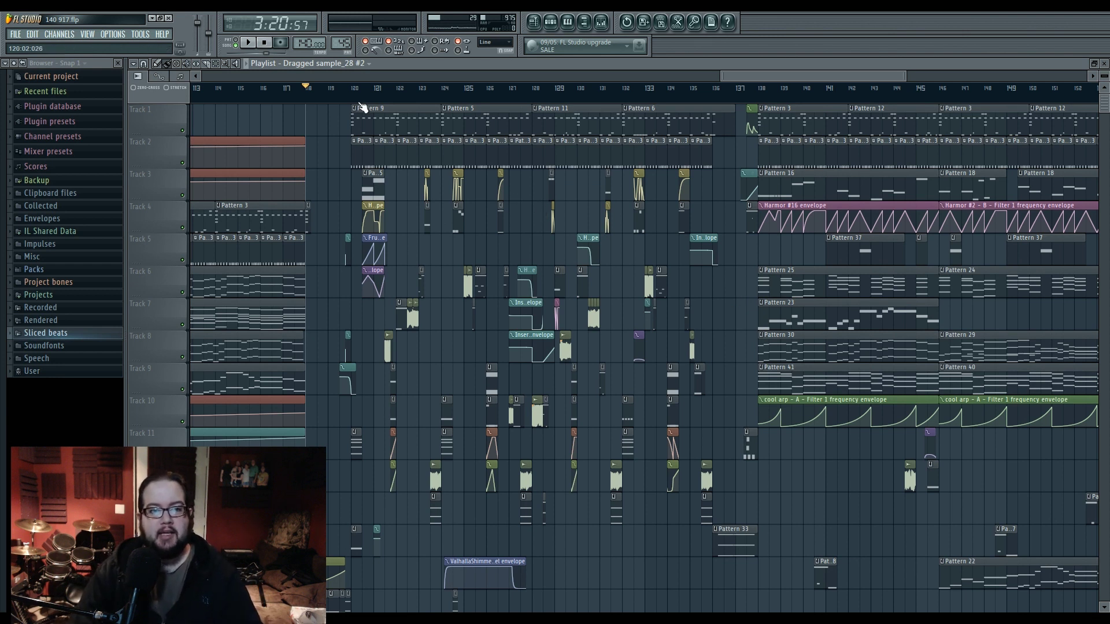
pyautogui.scroll(-8, 655, 213)
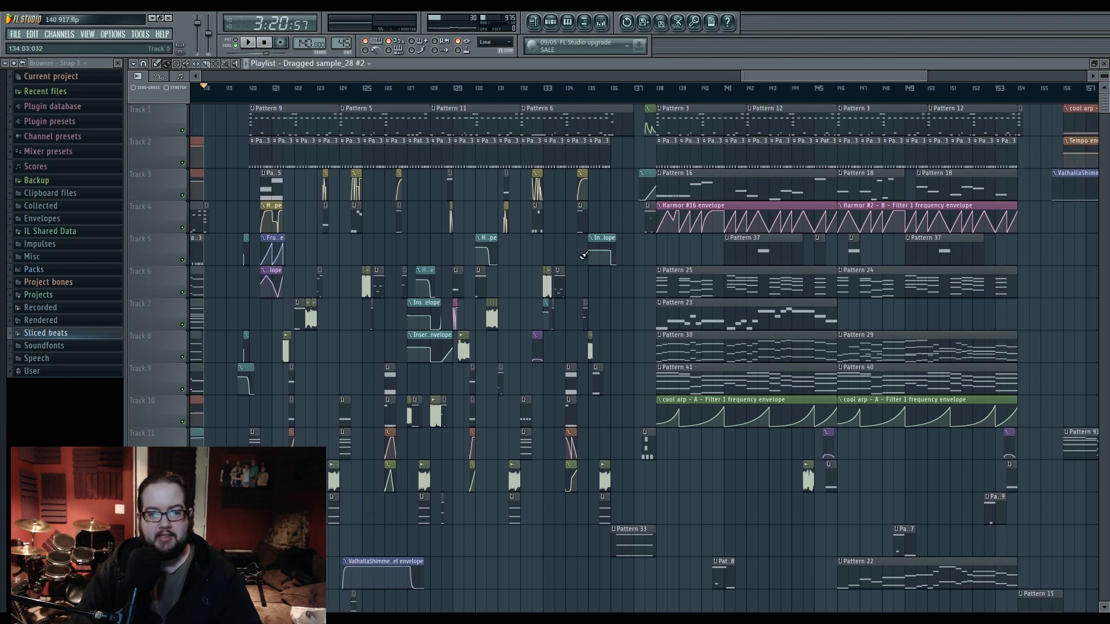
pyautogui.scroll(7, 882, 286)
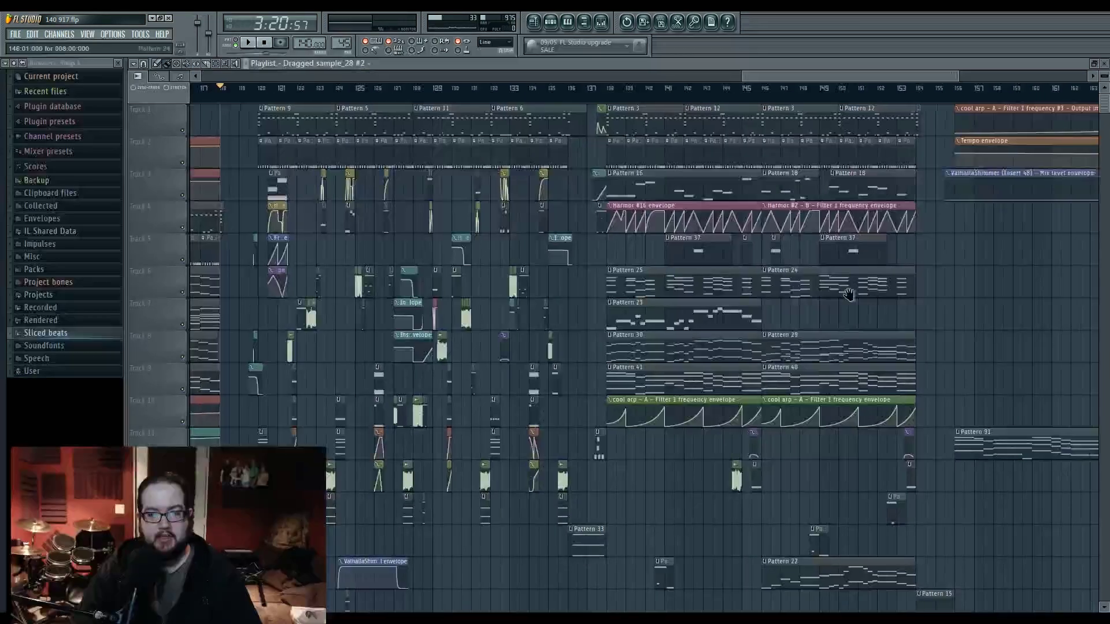
pyautogui.moveTo(864, 311); pyautogui.dragTo(939, 346)
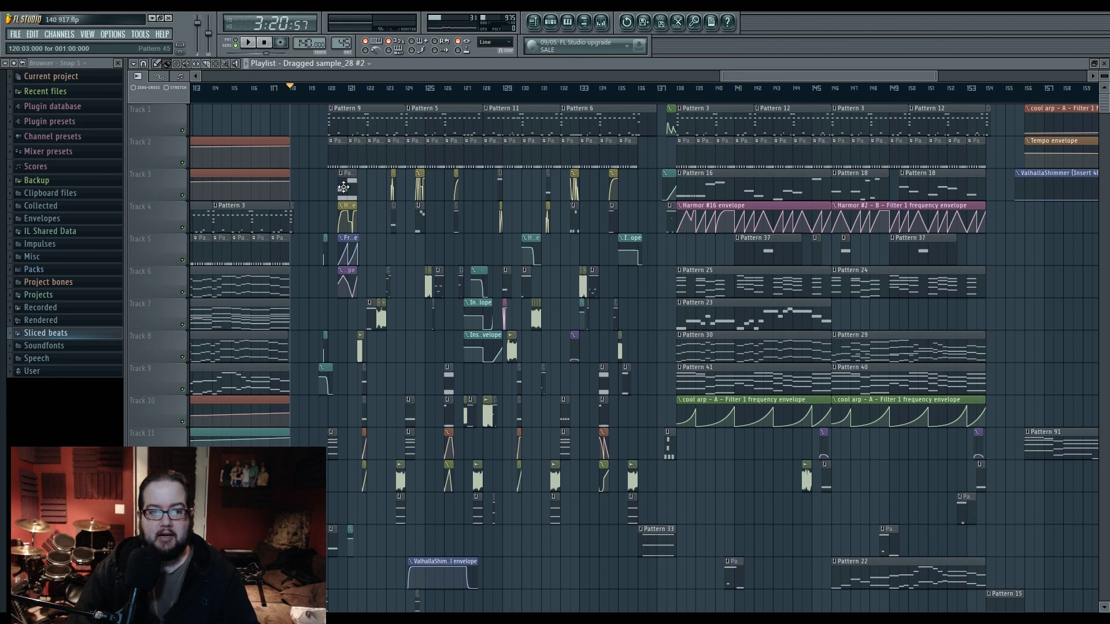
pyautogui.moveTo(337, 192); pyautogui.dragTo(630, 231)
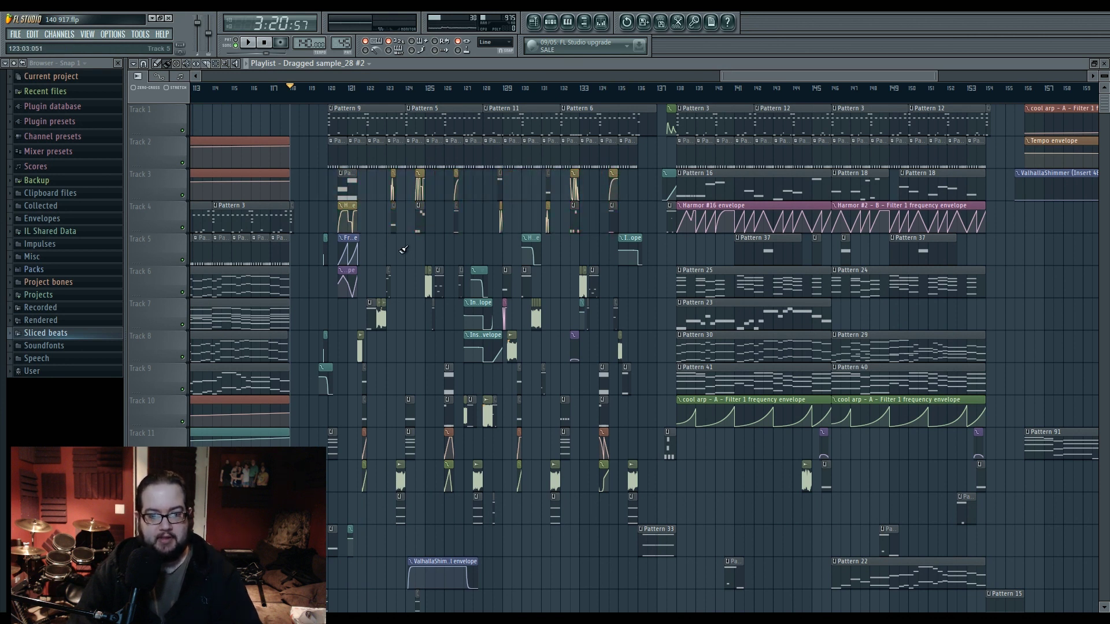
pyautogui.scroll(2, 403, 250)
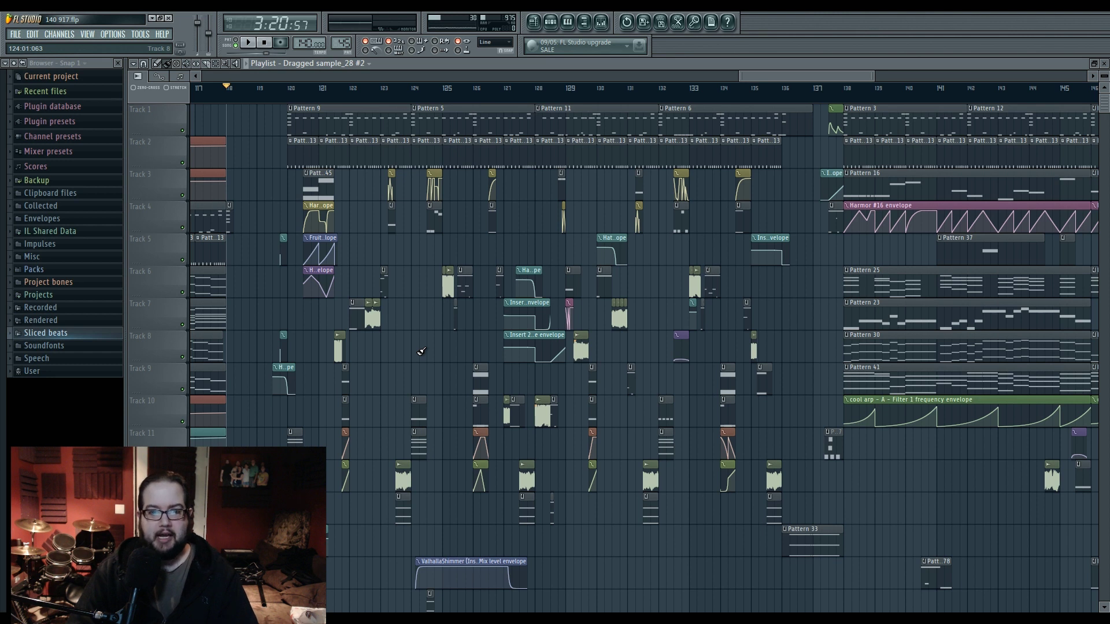
# Review the song's playback through the sections up to about bar 162 and stop it.
pyautogui.scroll(-5, 422, 351)
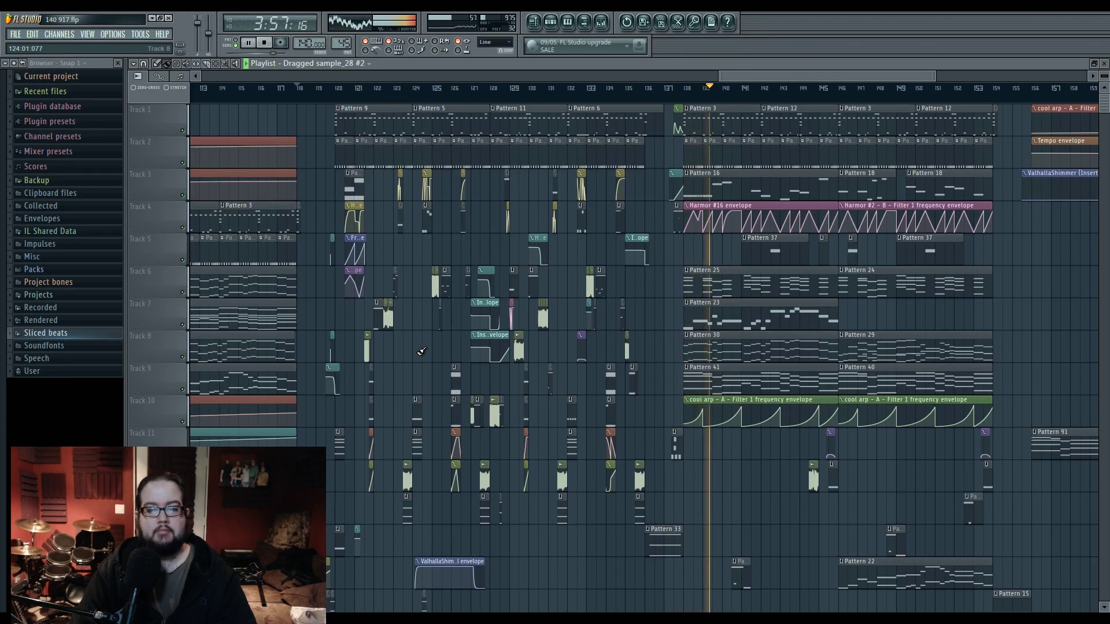
pyautogui.hscroll(3, 664, 445)
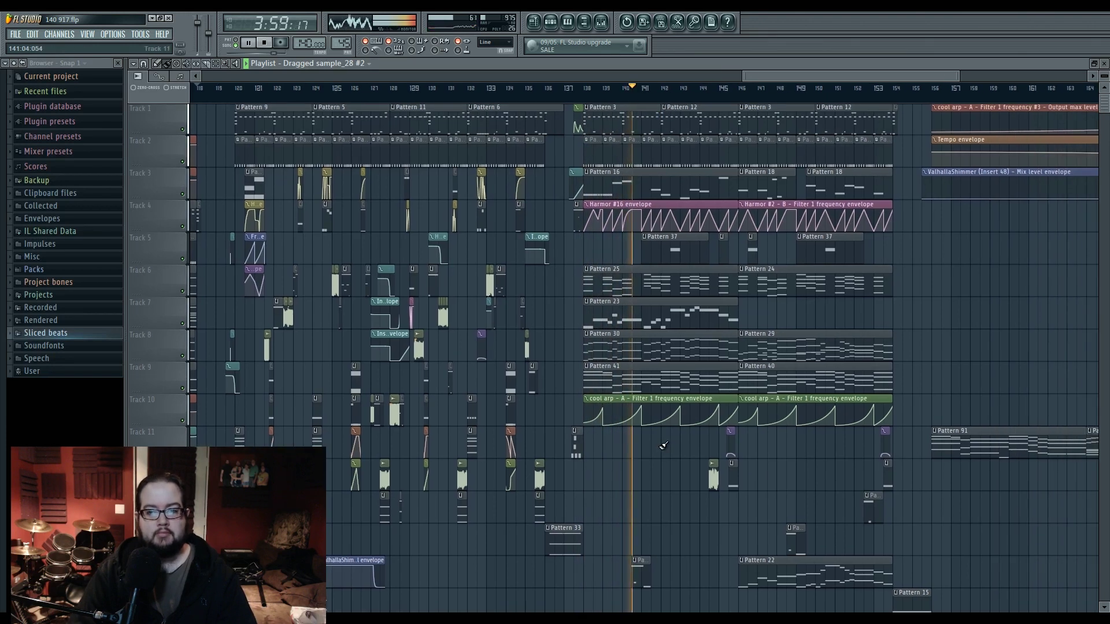
pyautogui.moveTo(1105, 74); pyautogui.dragTo(1107, 76)
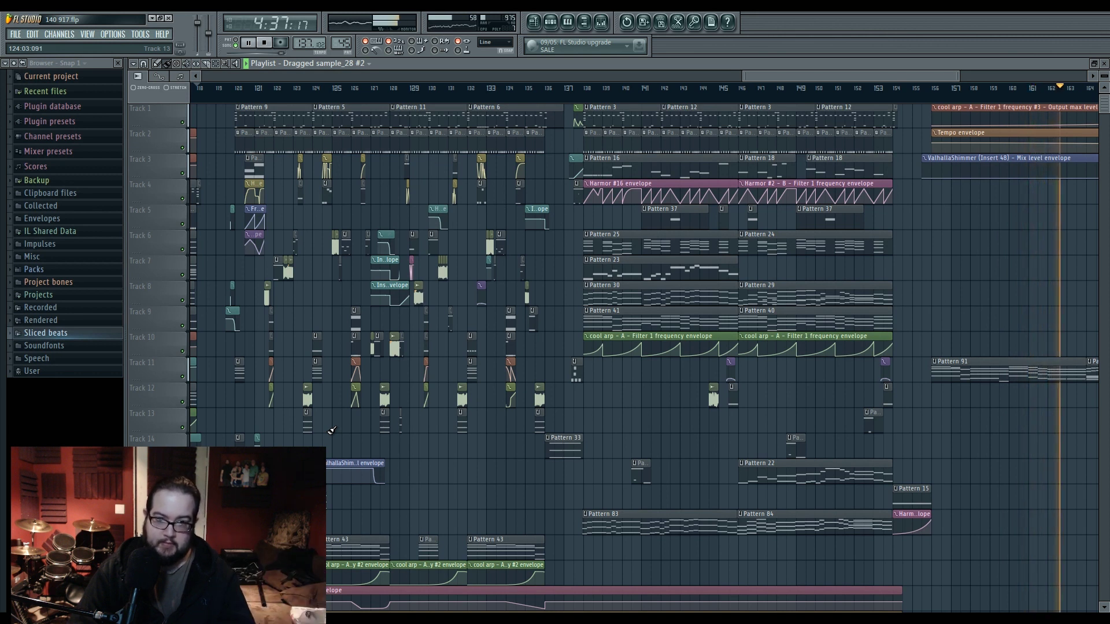
pyautogui.press('space')
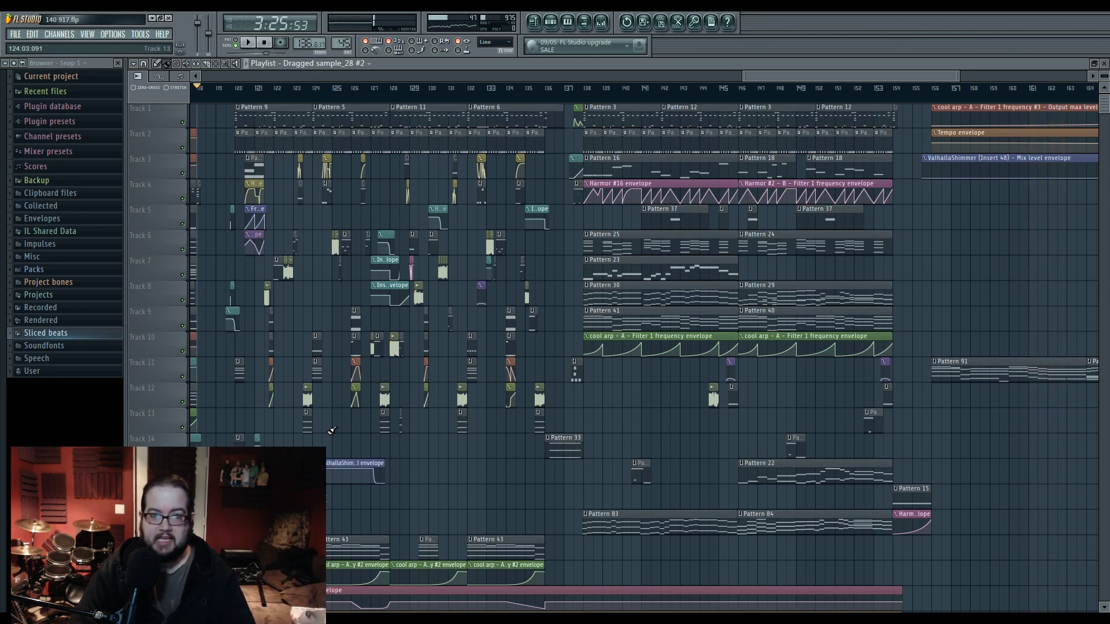
# Examine the short growl clips and envelopes between bars 119 and 137 and play the section.
pyautogui.moveTo(380, 448); pyautogui.dragTo(533, 465)
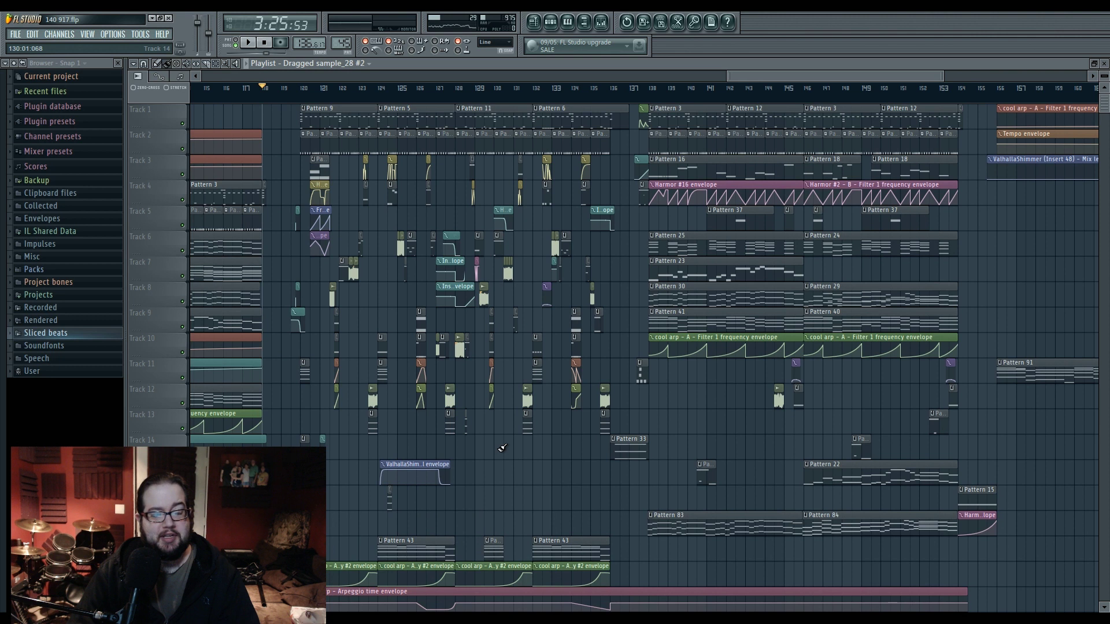
pyautogui.moveTo(503, 446)
pyautogui.mouseDown()
pyautogui.moveTo(488, 448)
pyautogui.moveTo(510, 467)
pyautogui.mouseUp()
pyautogui.scroll(5, 334, 240)
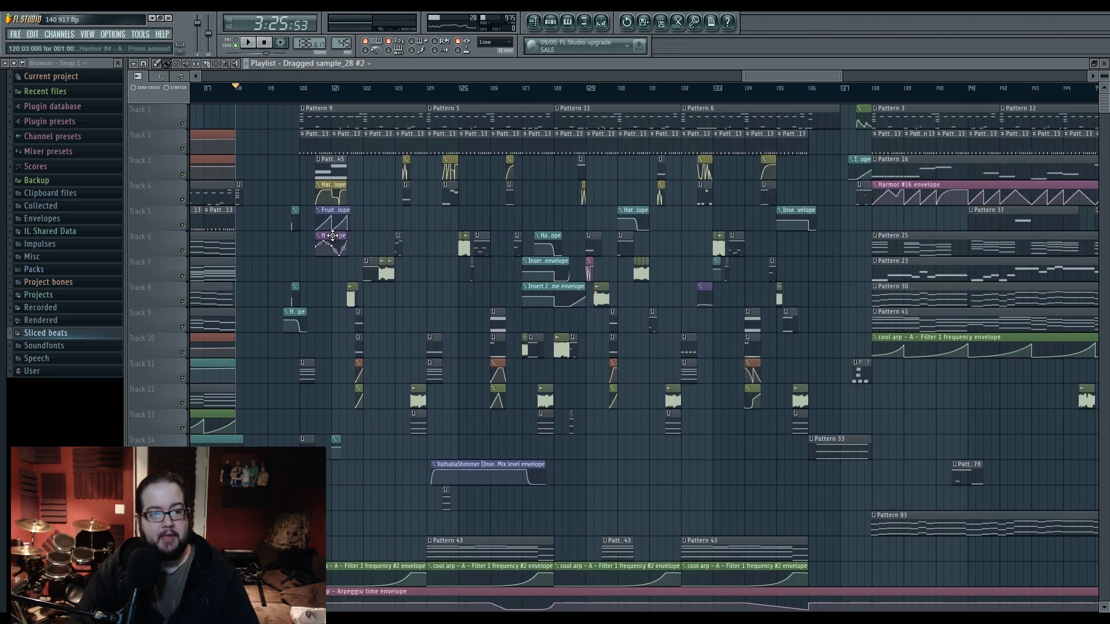
pyautogui.press('space')
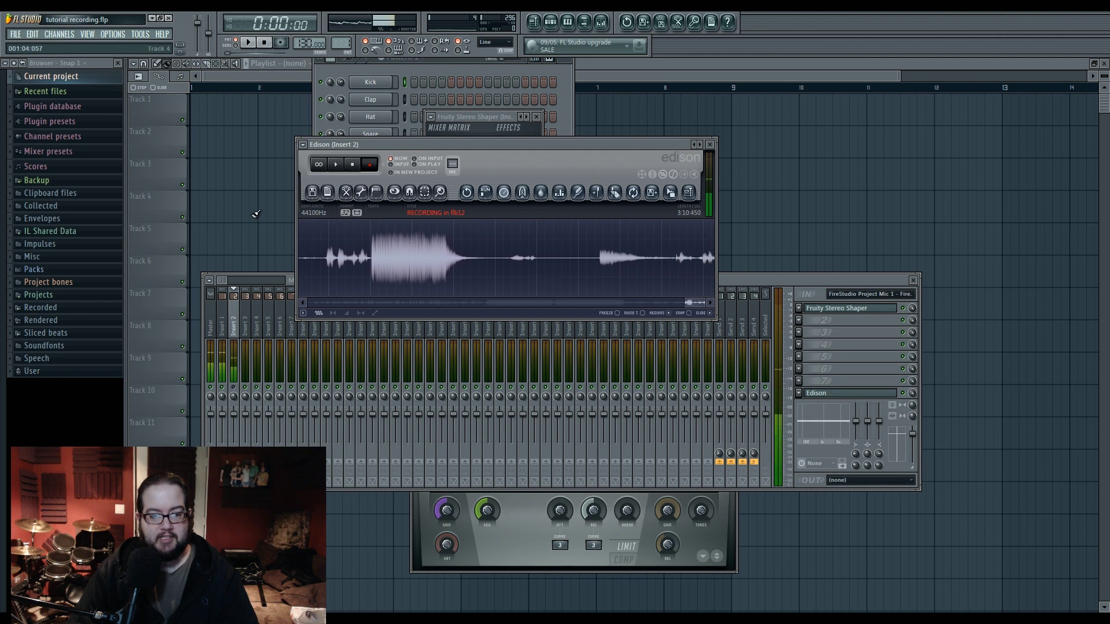
# Inspect the Maximus effect on mixer Insert 1 in the tutorial recording project and close its window.
pyautogui.click(234, 309)
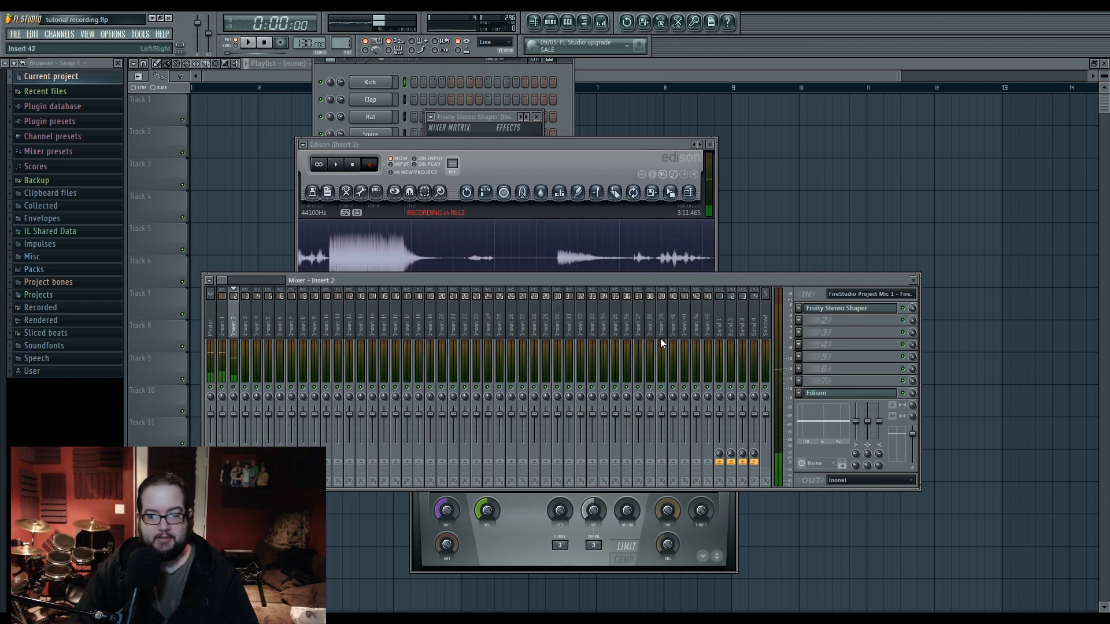
pyautogui.click(222, 324)
pyautogui.click(849, 332)
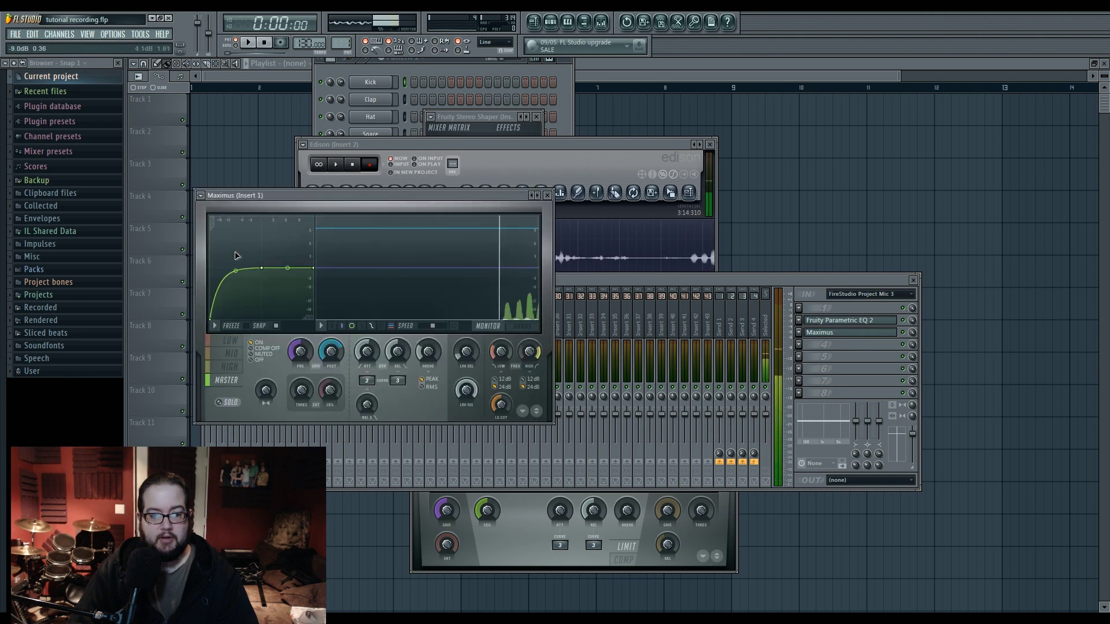
pyautogui.click(548, 197)
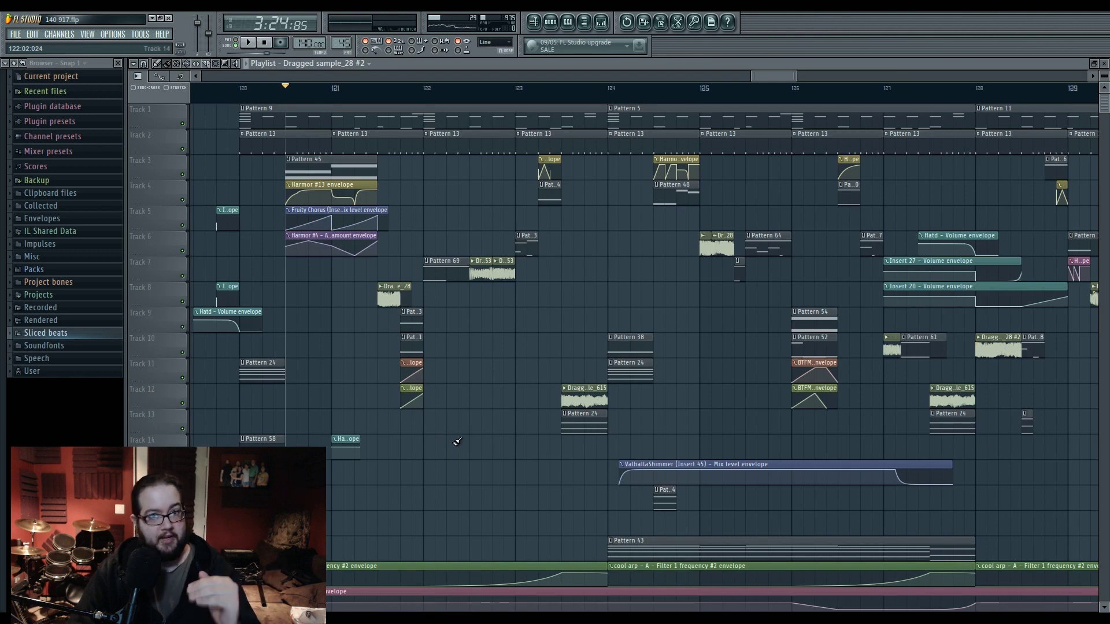
# In the 140 917 project, play a short part of the Pattern 45 clip and its Harmor envelopes near bar 120.
pyautogui.moveTo(442, 435); pyautogui.dragTo(533, 460)
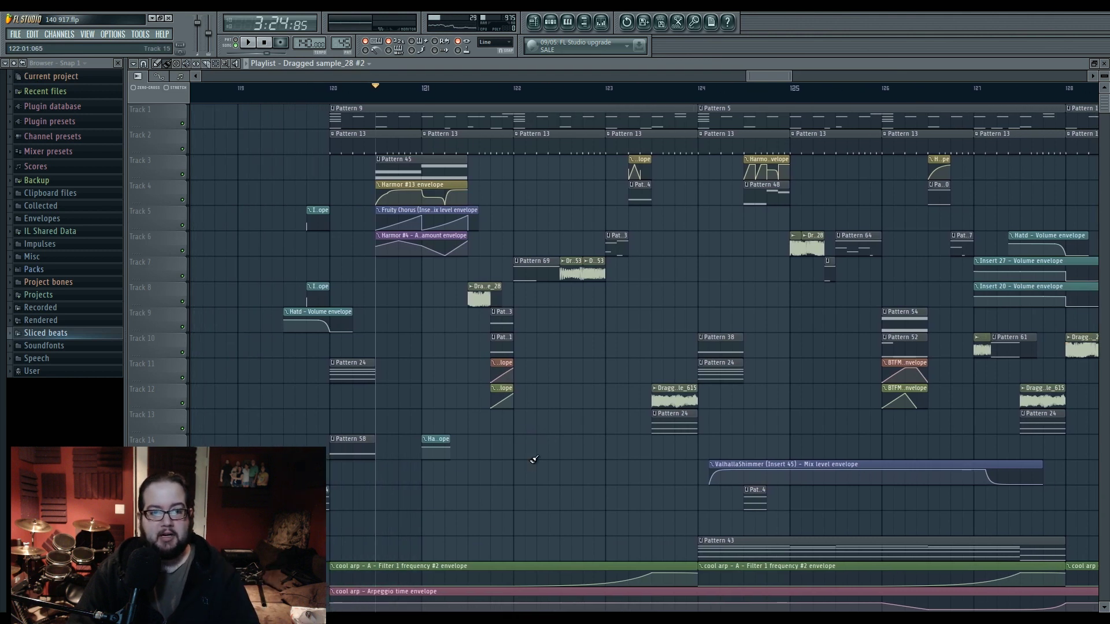
pyautogui.press('space')
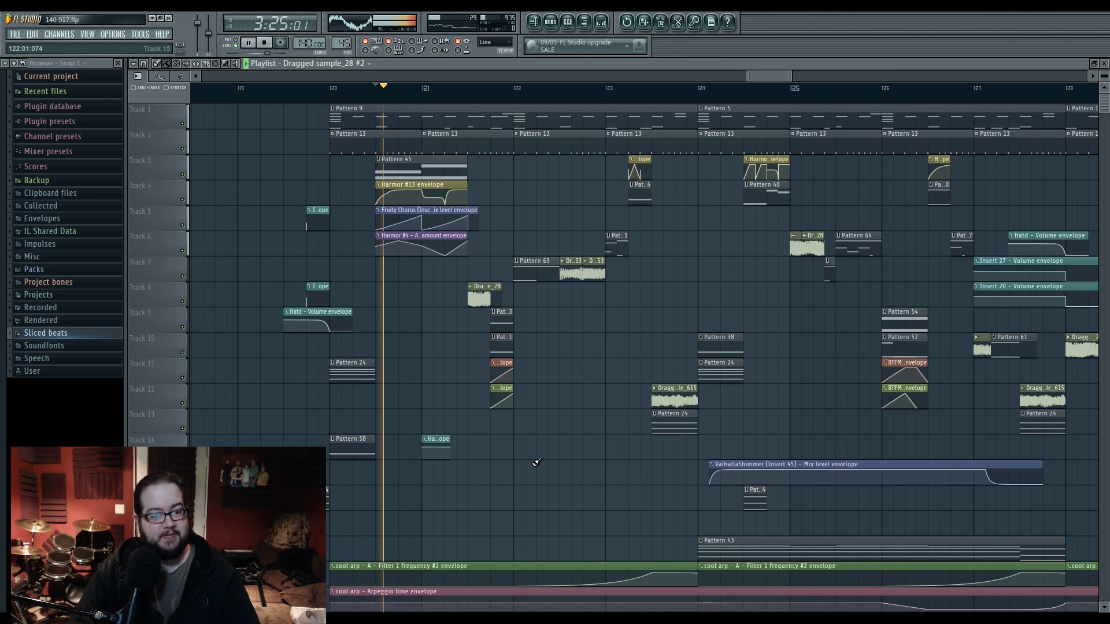
pyautogui.press('space')
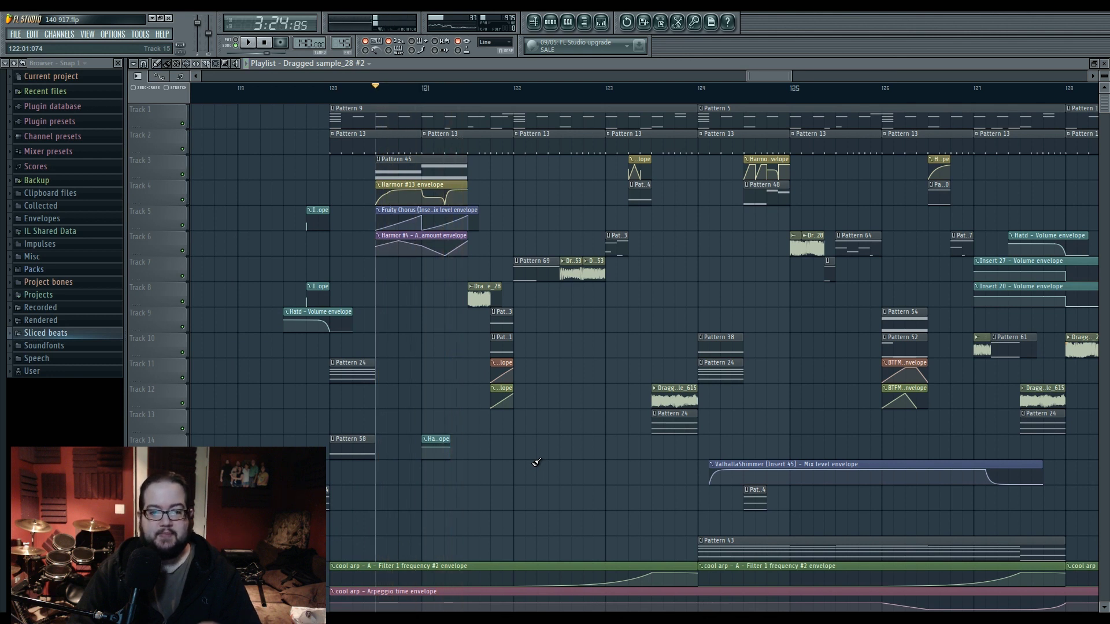
# Play a short part of the Pattern 48 clip and its Harmor #14 envelope in bar 124.
pyautogui.scroll(3, 421, 303)
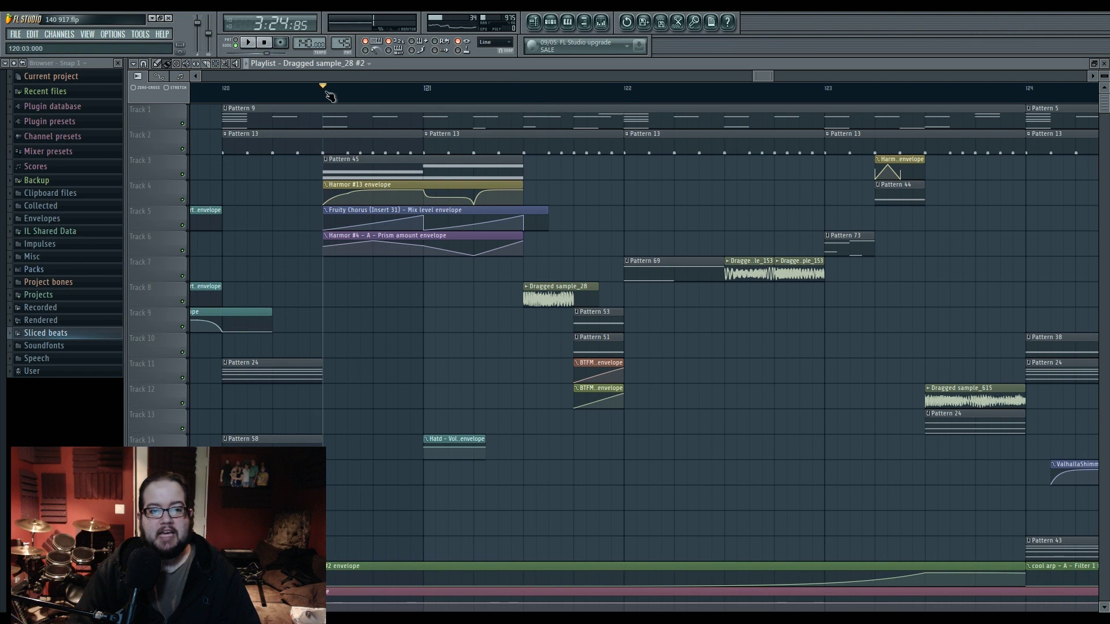
pyautogui.hscroll(5, 616, 226)
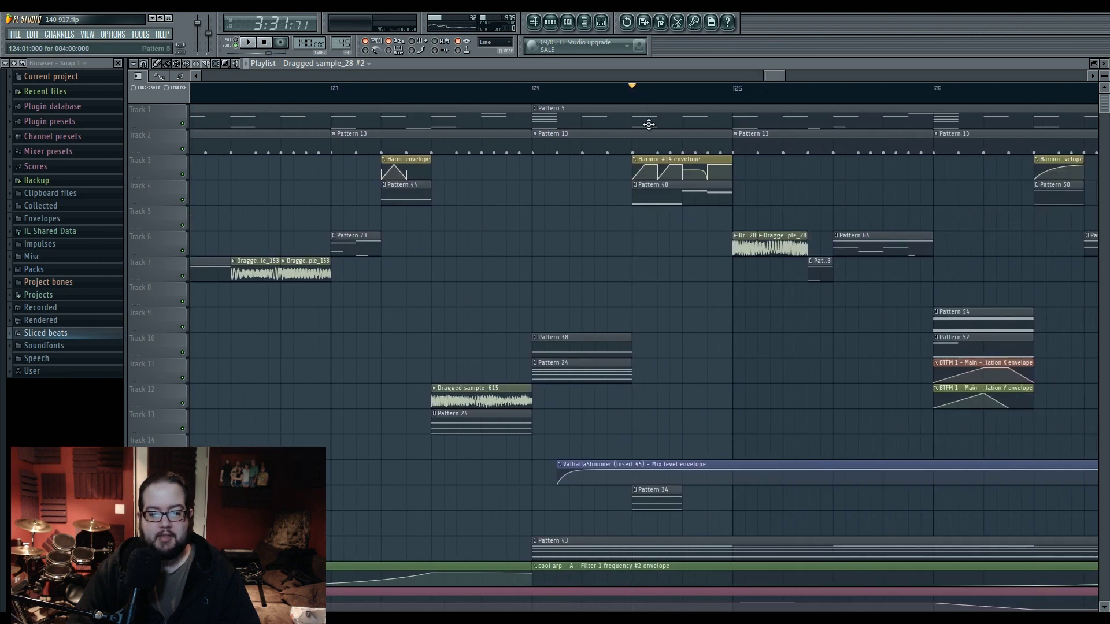
pyautogui.press('space')
pyautogui.press('space')
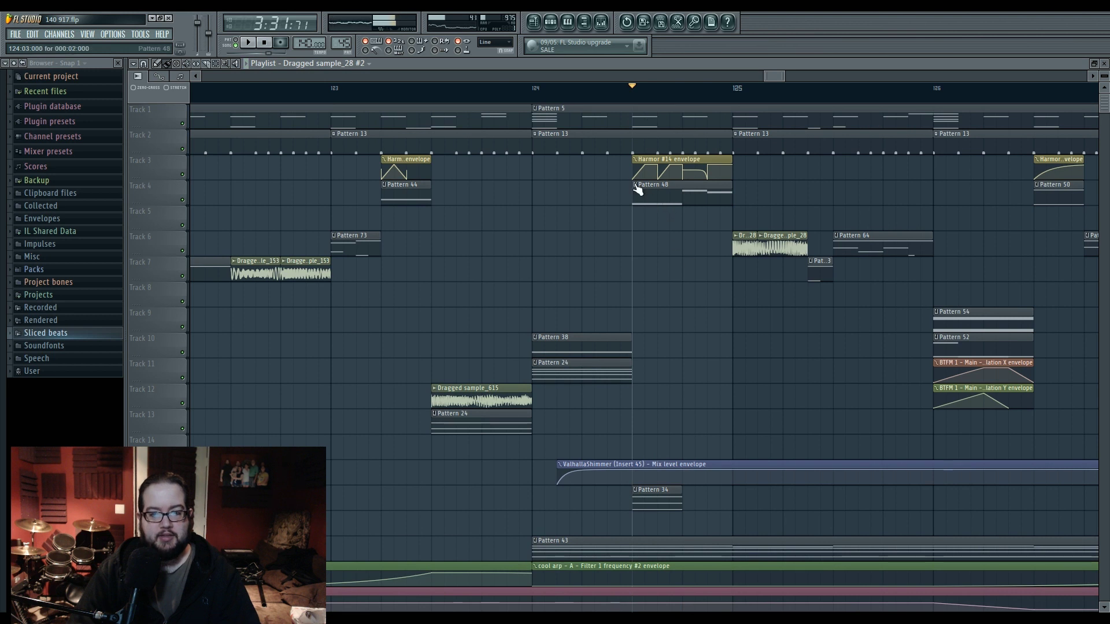
# Bring up the Harmor #4 synth from the channel list and inspect the options of its pitch detune control.
pyautogui.moveTo(629, 167); pyautogui.dragTo(691, 192)
pyautogui.keyDown('ctrl'); pyautogui.click(674, 232); pyautogui.keyUp('ctrl')
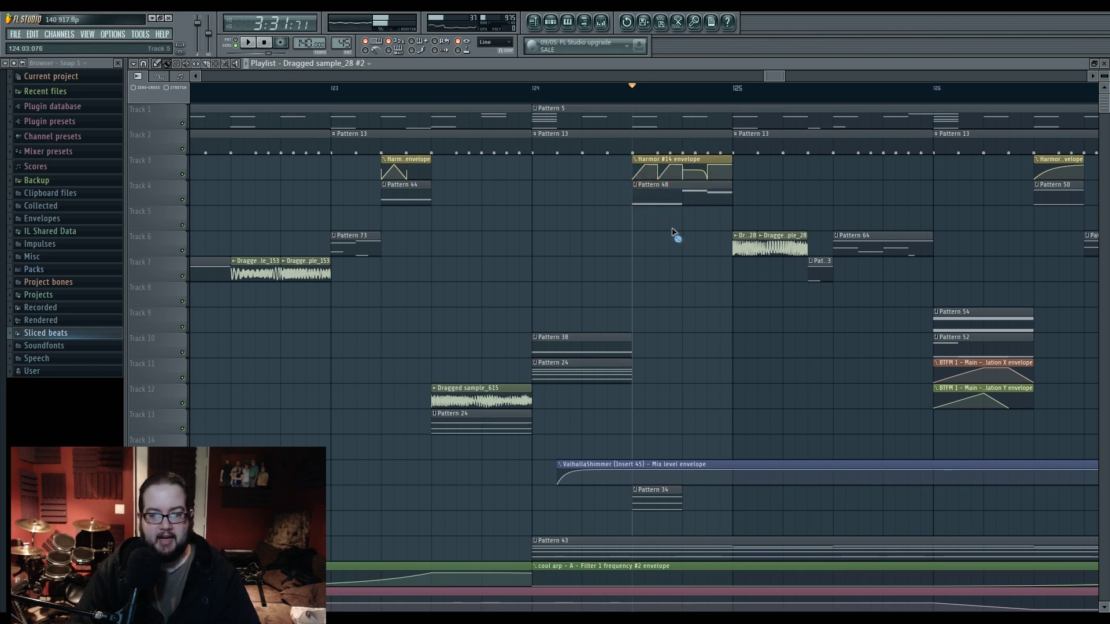
pyautogui.click(550, 23)
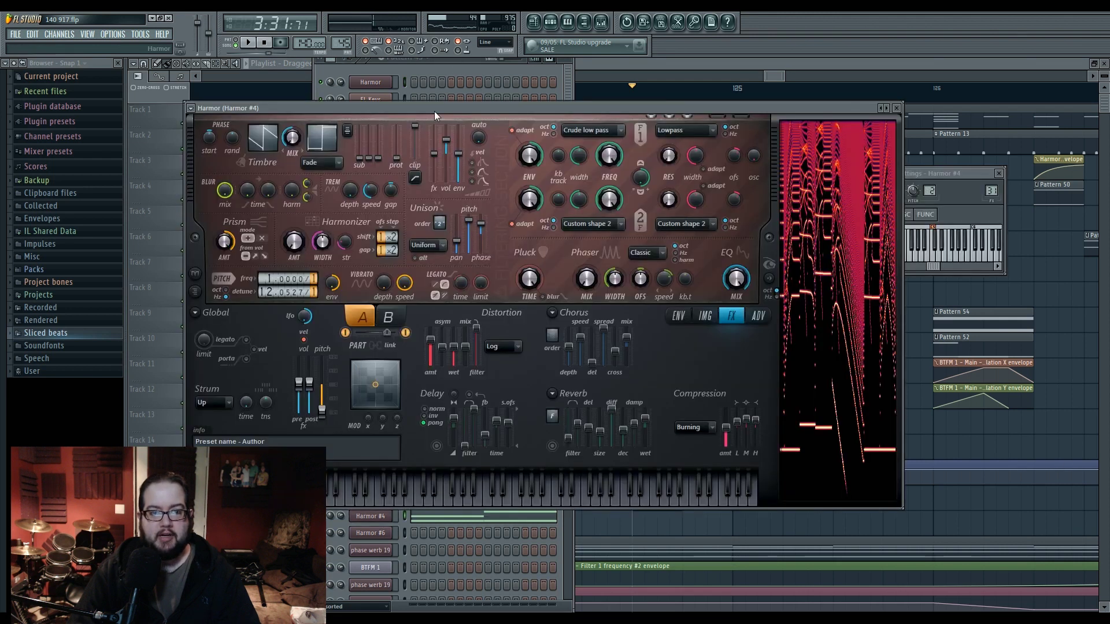
pyautogui.moveTo(435, 111)
pyautogui.mouseDown()
pyautogui.moveTo(485, 97)
pyautogui.moveTo(486, 118)
pyautogui.moveTo(498, 120)
pyautogui.moveTo(472, 144)
pyautogui.moveTo(480, 119)
pyautogui.moveTo(432, 114)
pyautogui.moveTo(428, 92)
pyautogui.mouseUp()
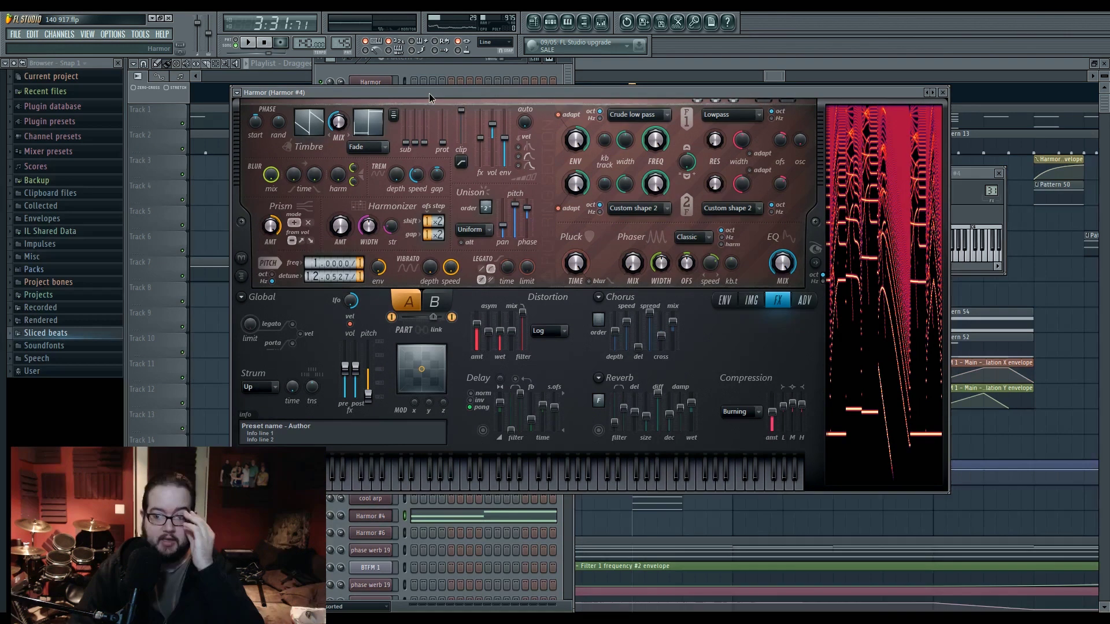
pyautogui.rightClick(315, 275)
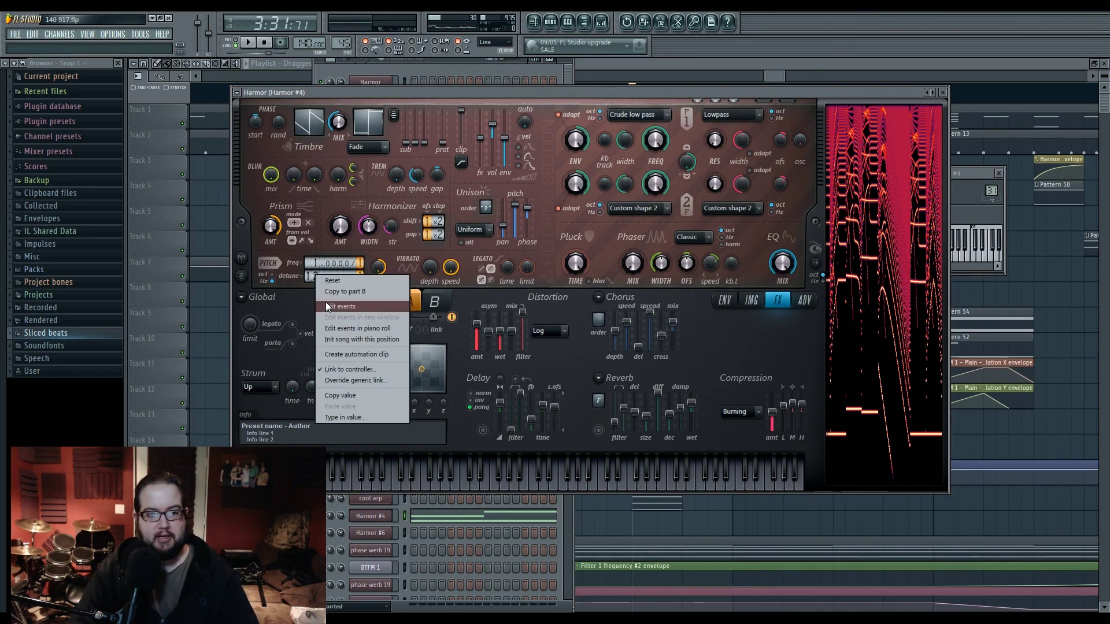
pyautogui.click(302, 312)
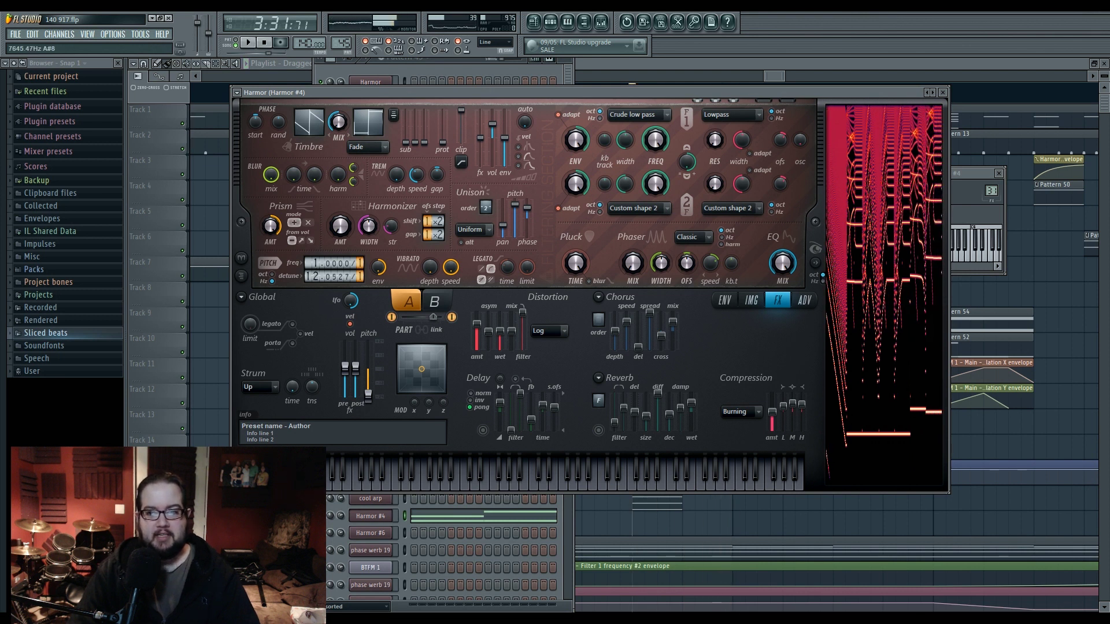
# Close the Harmor #4 window and add a new Harmor channel to the project.
pyautogui.moveTo(778, 77); pyautogui.dragTo(846, 77)
pyautogui.scroll(-5, 665, 238)
pyautogui.press('F6')
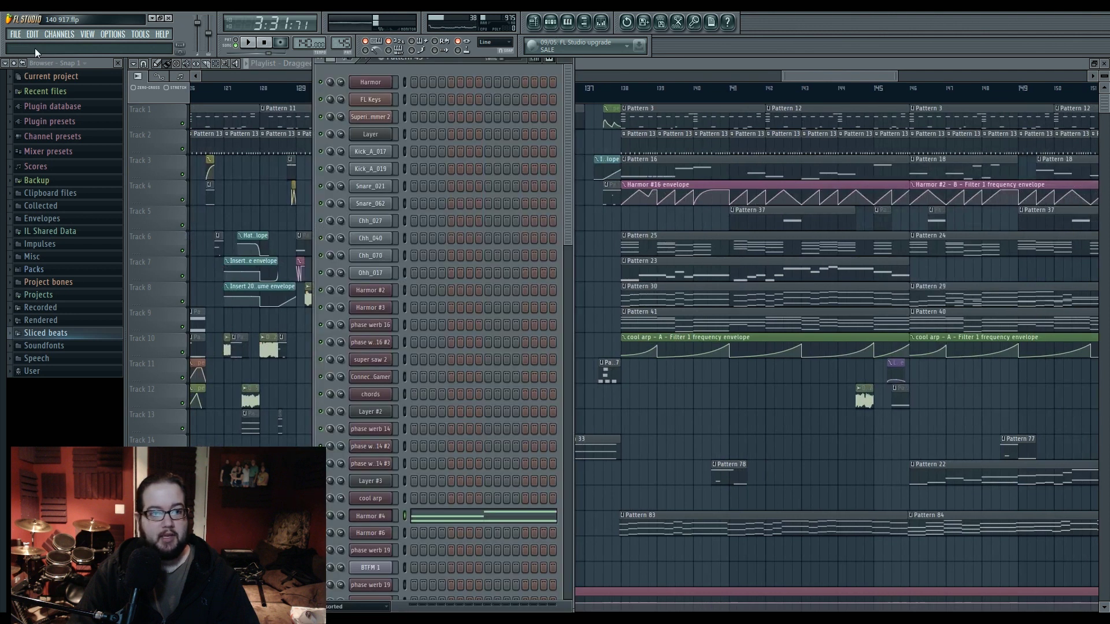
pyautogui.click(59, 34)
pyautogui.moveTo(65, 45)
pyautogui.click(223, 317)
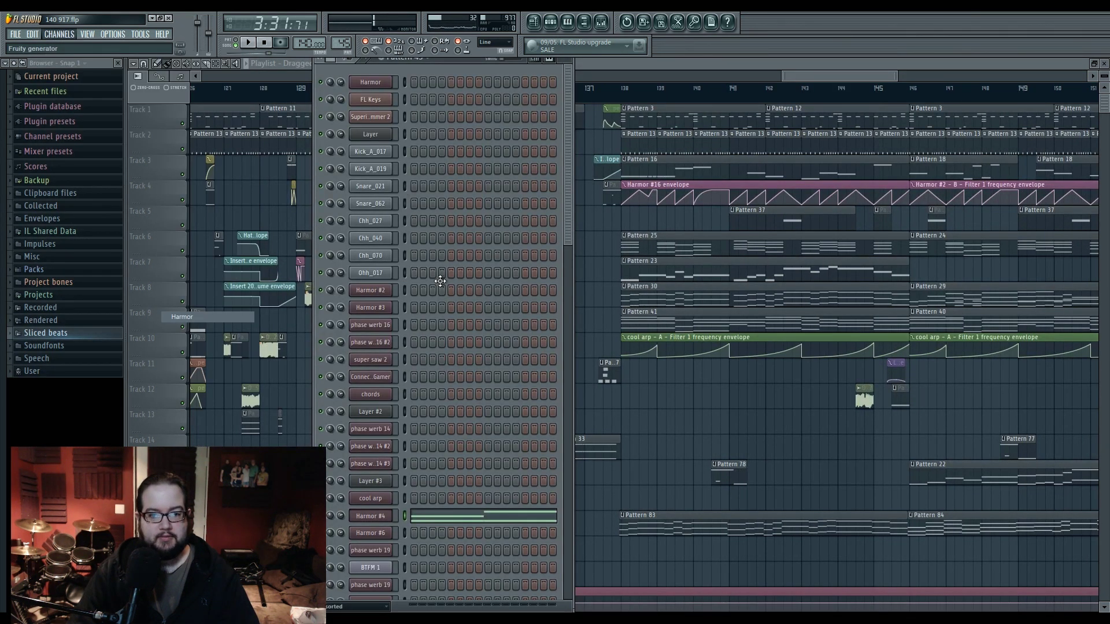
pyautogui.moveTo(456, 301); pyautogui.dragTo(442, 166)
# Create the empty pattern 96 with its default name and reposition the new Harmor window higher.
pyautogui.rightClick(338, 42)
pyautogui.click(471, 27)
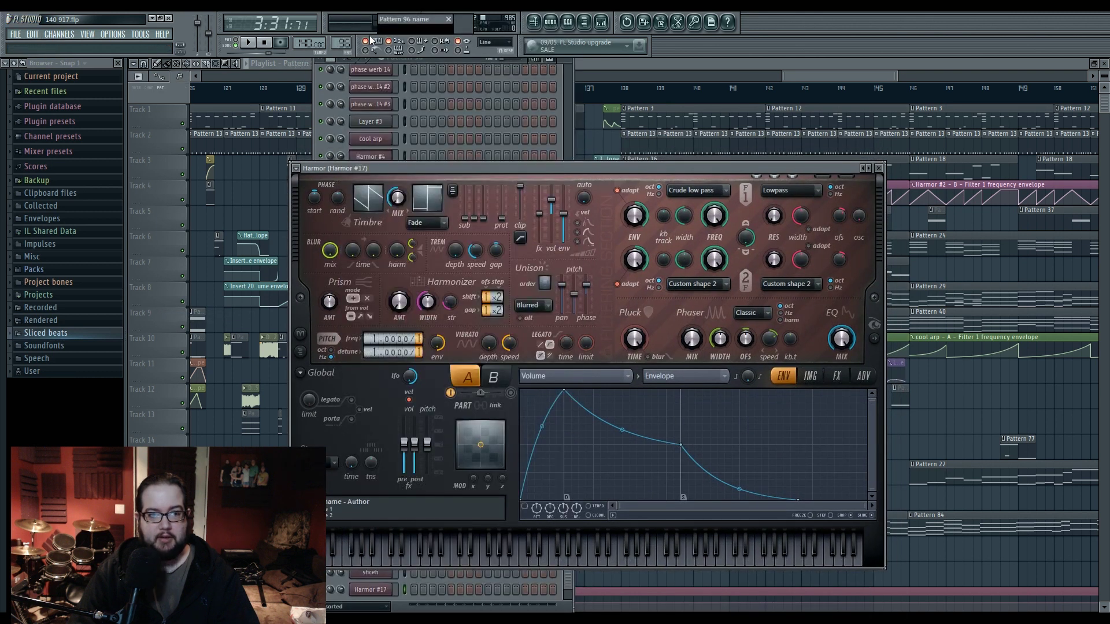
pyautogui.click(448, 23)
pyautogui.moveTo(459, 168); pyautogui.dragTo(464, 100)
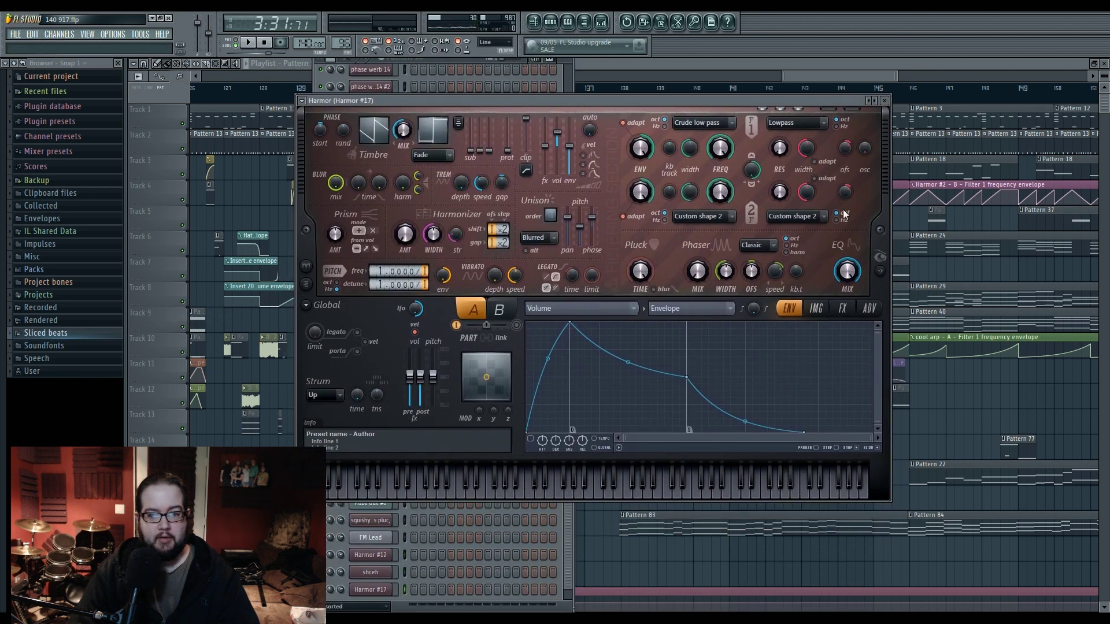
# Show the new Harmor's spectral display and lower its global pitch slider after playing several test notes.
pyautogui.click(884, 272)
pyautogui.press('c')
pyautogui.press('x')
pyautogui.press('z')
pyautogui.press('x')
pyautogui.press('z')
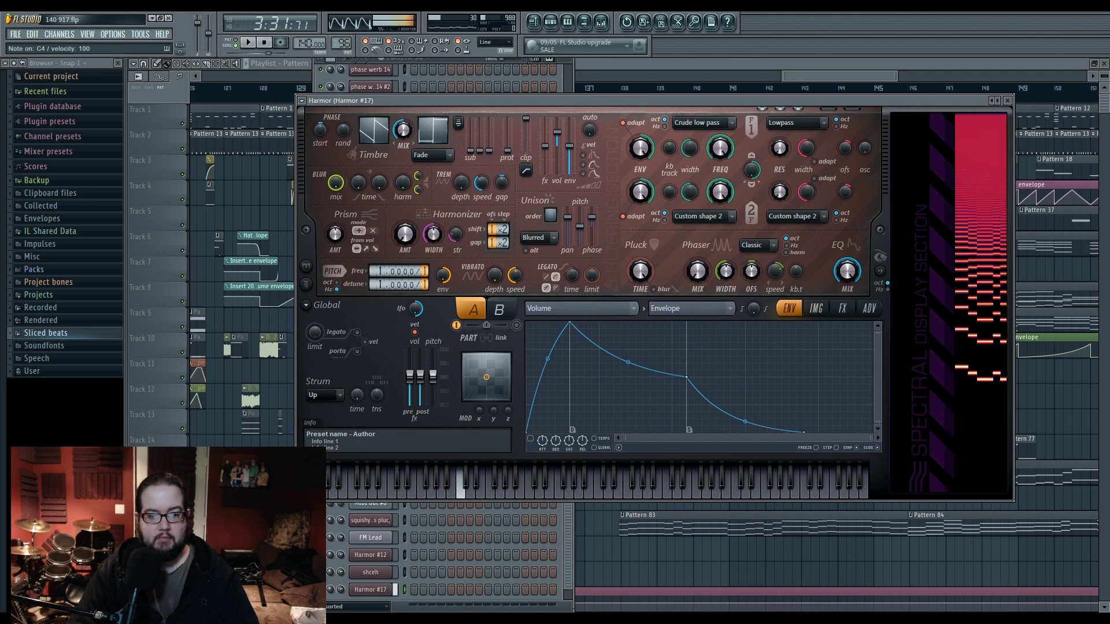
pyautogui.moveTo(433, 377); pyautogui.dragTo(433, 404)
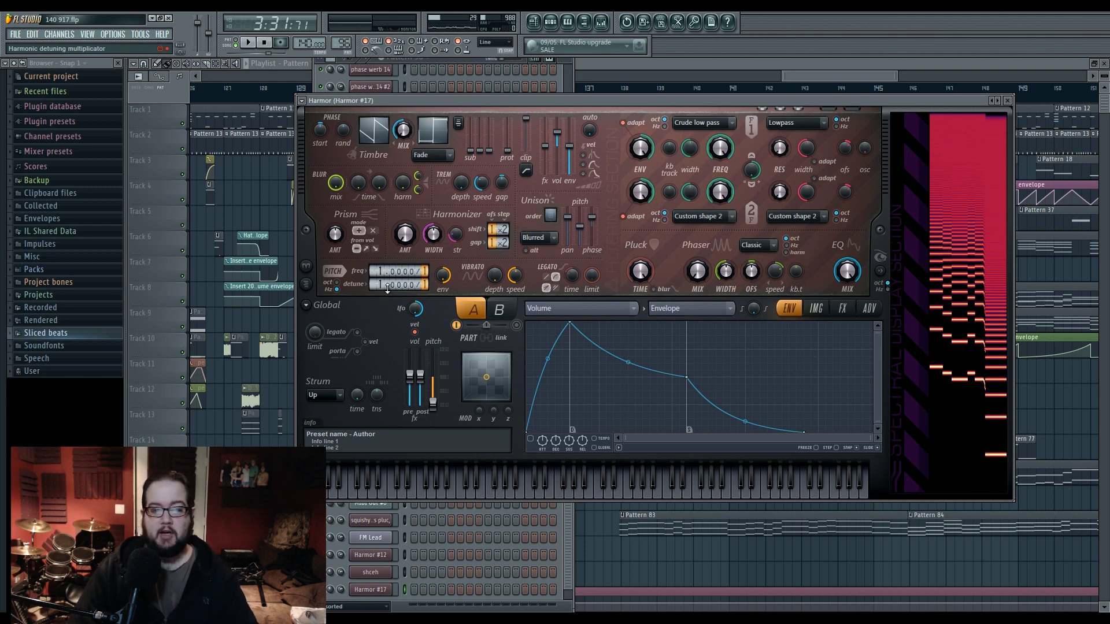
# Sweep Harmor's harmonic detune multiplier upward while sounding a test note, reset it and replay the note.
pyautogui.press('z')
pyautogui.moveTo(391, 286)
pyautogui.mouseDown()
pyautogui.moveTo(391, 243)
pyautogui.moveTo(391, 269)
pyautogui.mouseUp()
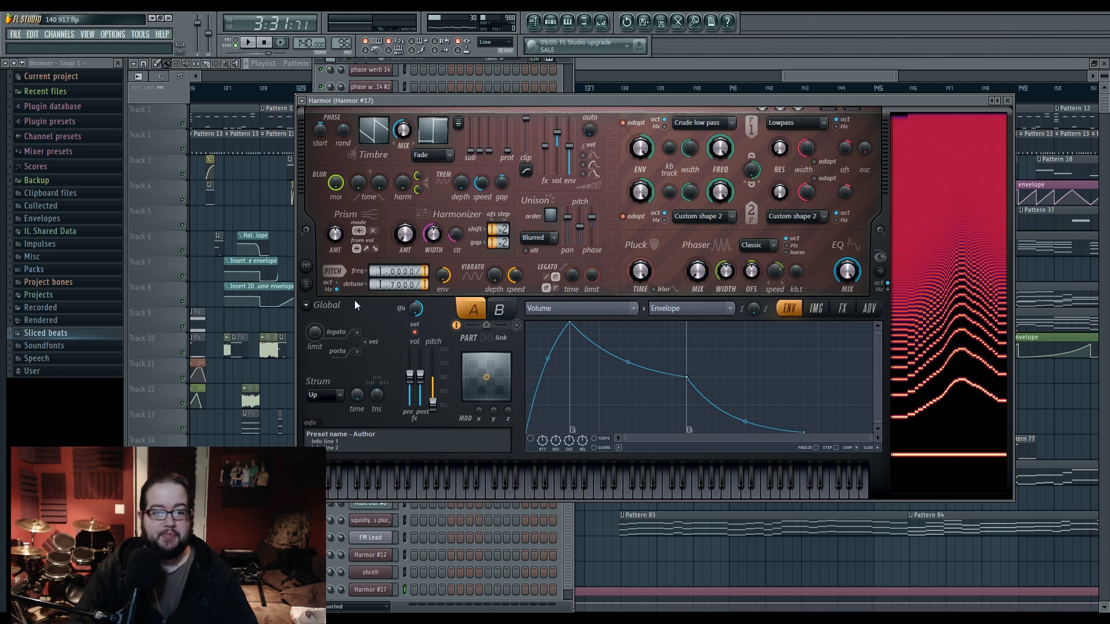
pyautogui.keyDown('alt'); pyautogui.click(395, 285); pyautogui.keyUp('alt')
pyautogui.press('z')
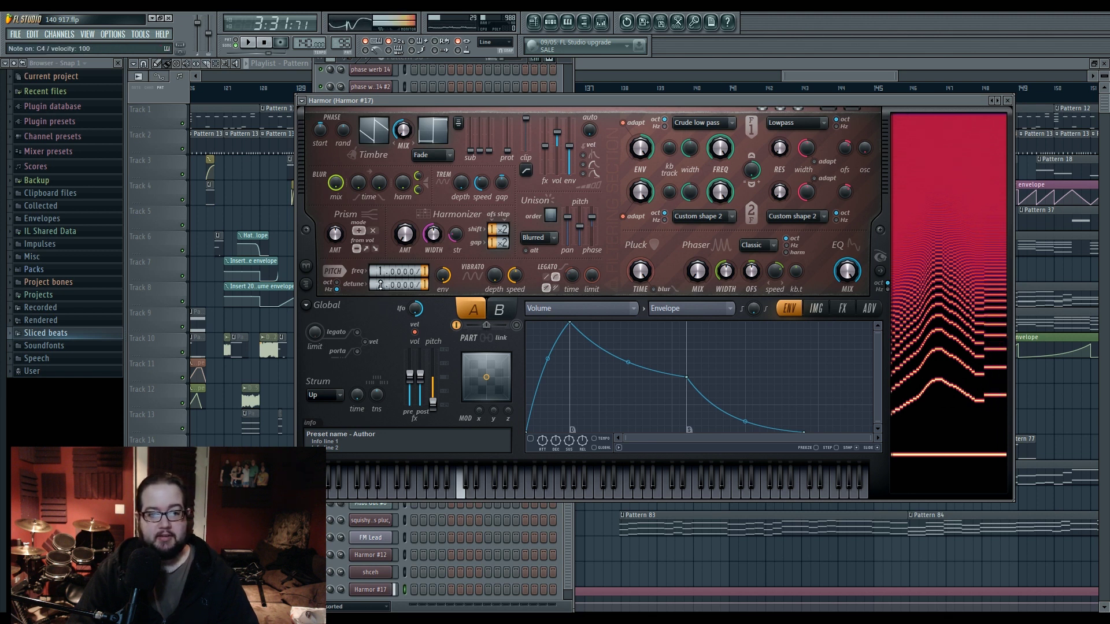
# Try higher harmonic detune multipliers, up to about 15.5, while playing test notes, and restore the multiplier to 1.0000.
pyautogui.moveTo(380, 288); pyautogui.dragTo(380, 280)
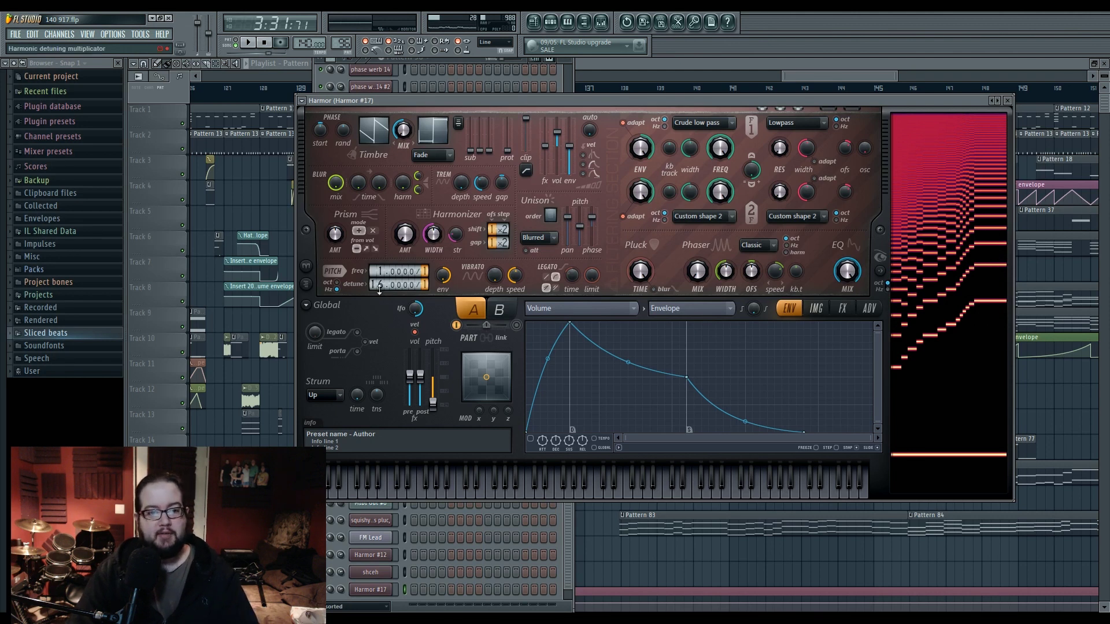
pyautogui.moveTo(413, 284); pyautogui.dragTo(398, 306)
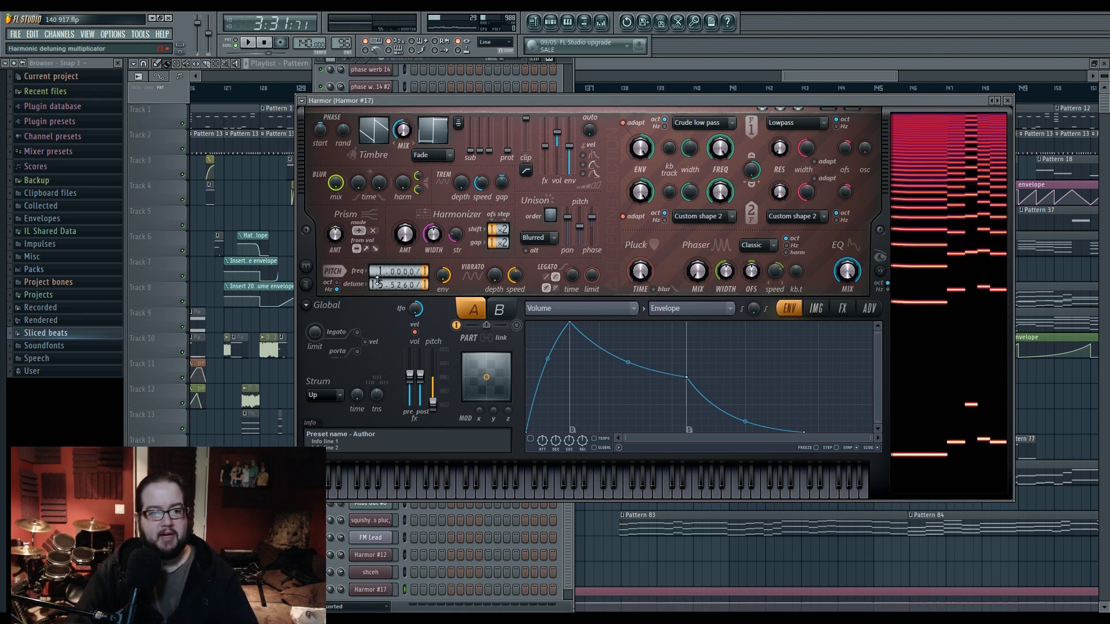
pyautogui.moveTo(378, 283); pyautogui.dragTo(378, 293)
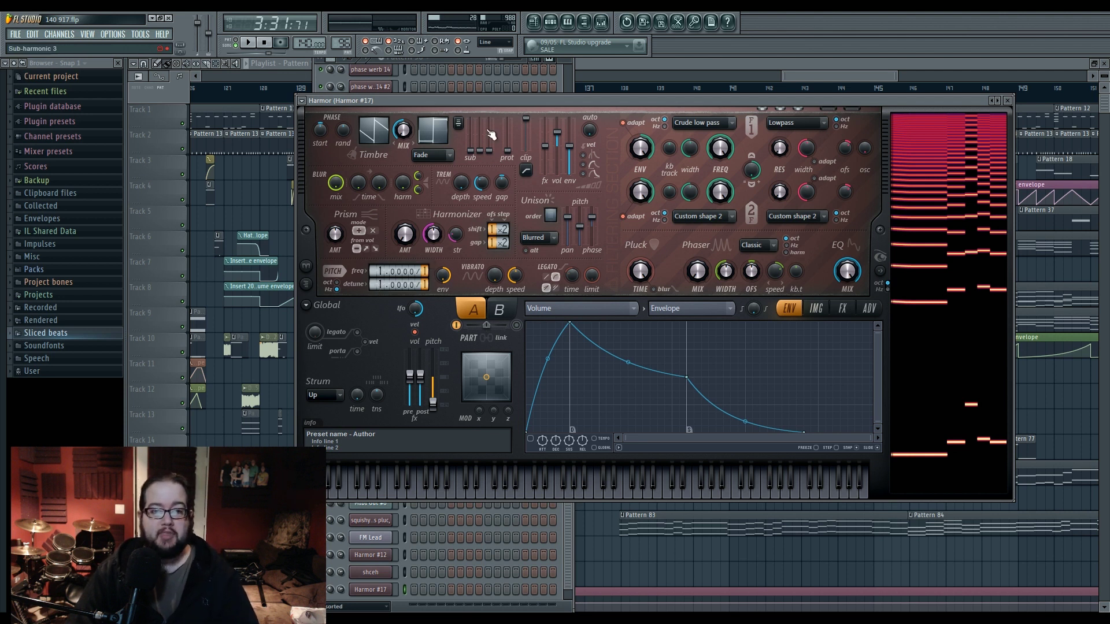
# Reposition the Harmor window slightly lower and increase the unison order for part A.
pyautogui.moveTo(484, 102); pyautogui.dragTo(445, 109)
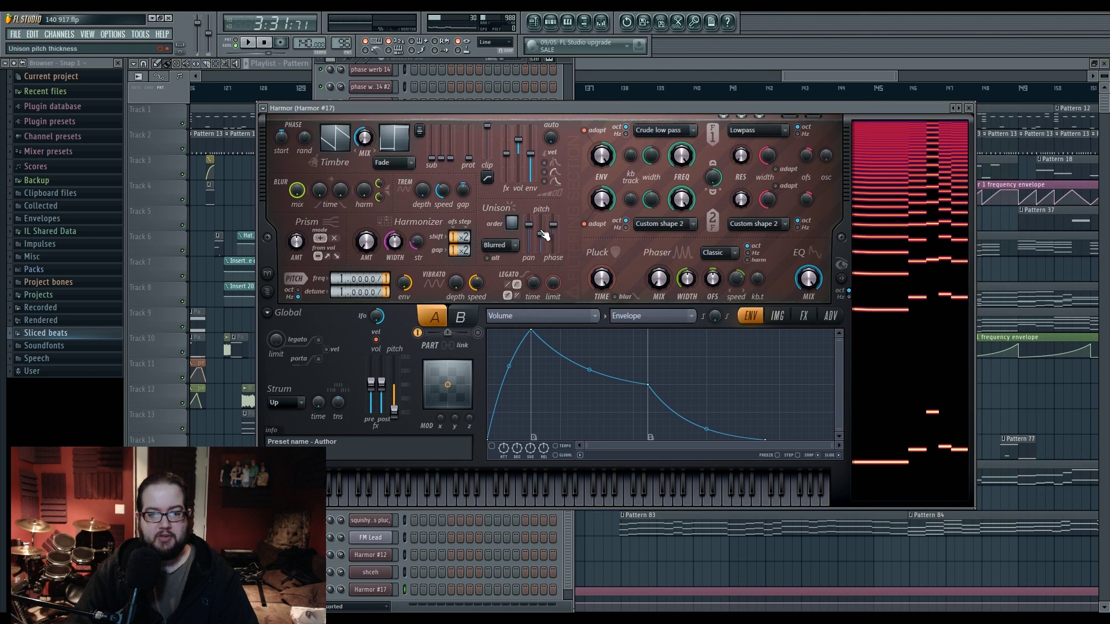
pyautogui.rightClick(512, 223)
pyautogui.moveTo(512, 223); pyautogui.dragTo(553, 231)
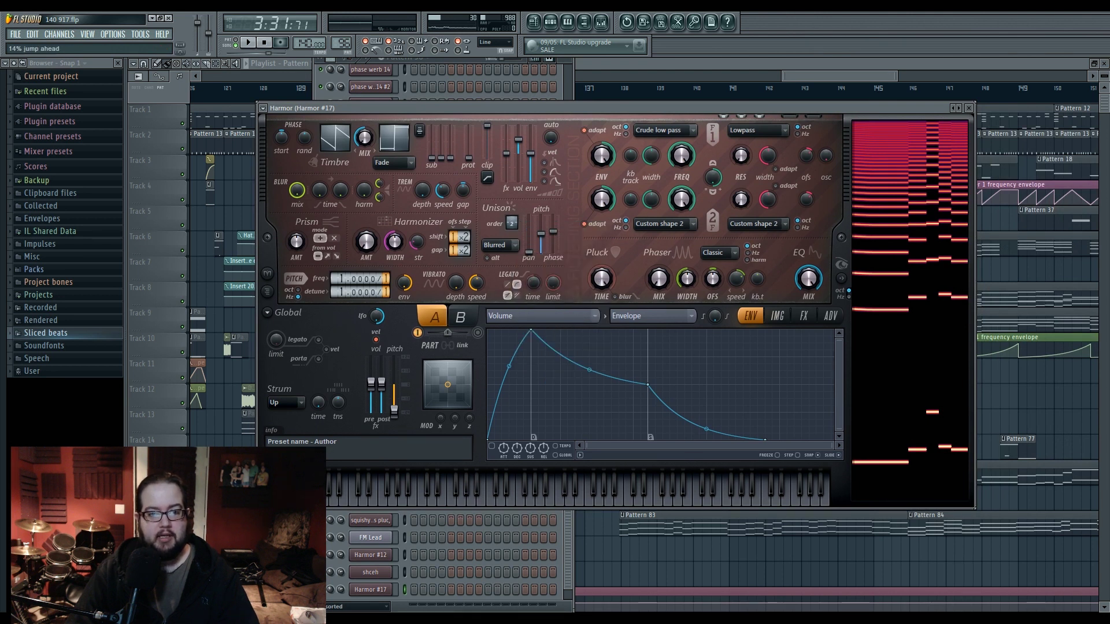
# Draw a unison pitch thickness envelope that falls quickly from maximum to zero, and compare it on and off with test notes.
pyautogui.rightClick(541, 228)
pyautogui.click(577, 255)
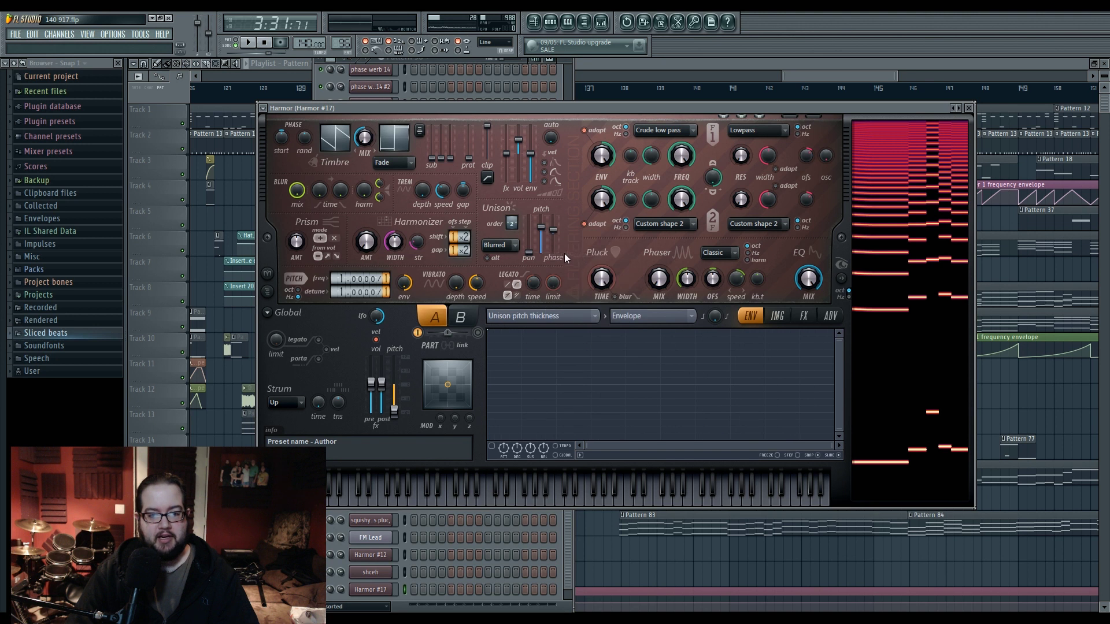
pyautogui.click(521, 431)
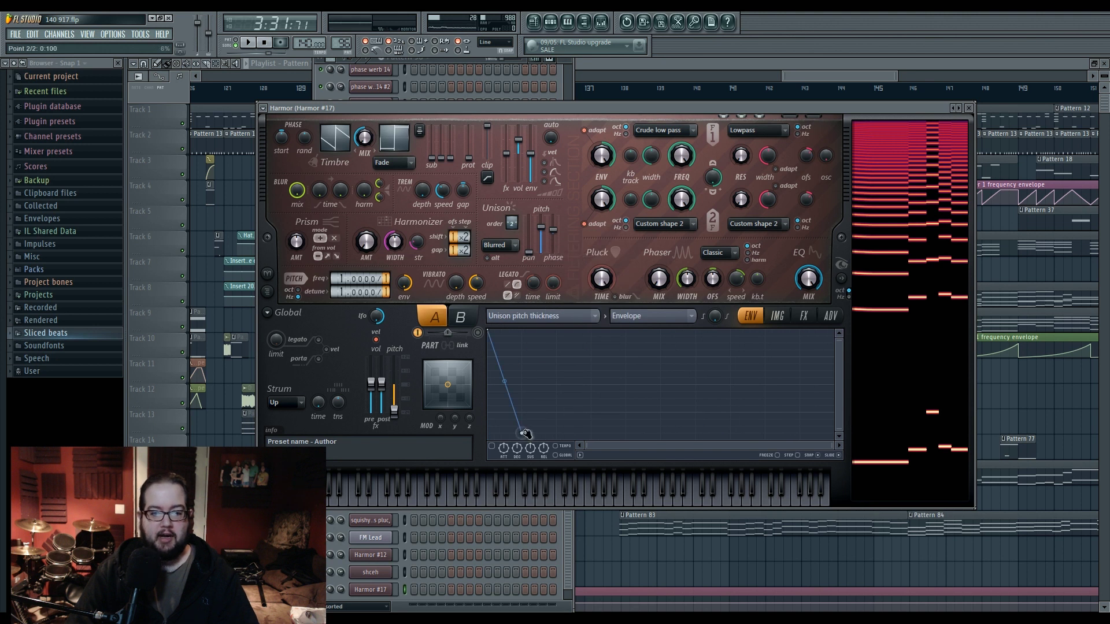
pyautogui.click(497, 449)
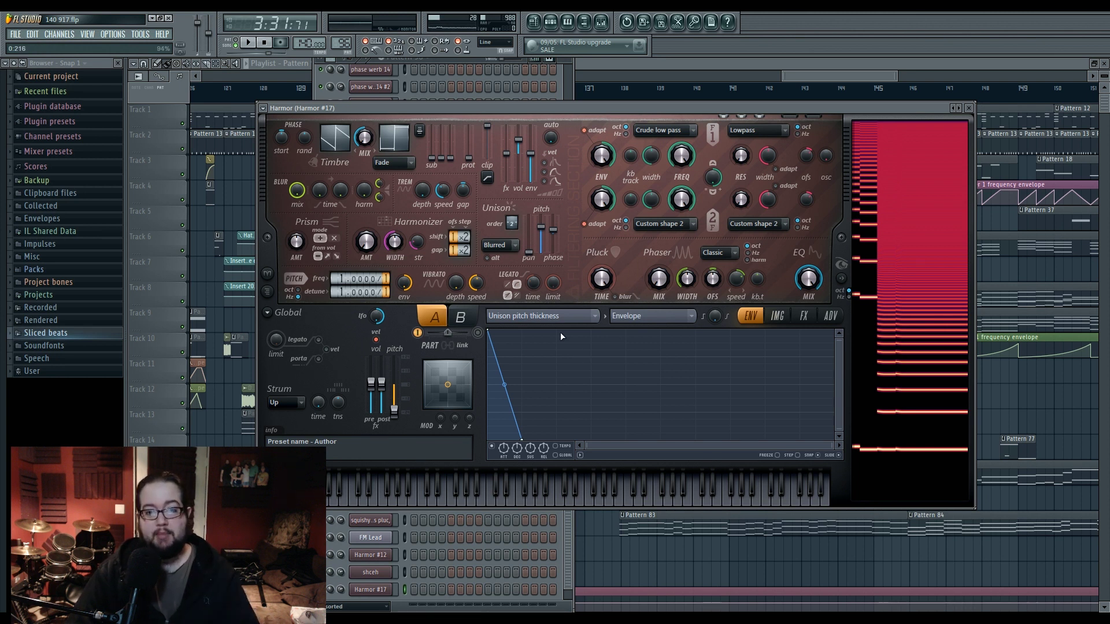
pyautogui.click(492, 446)
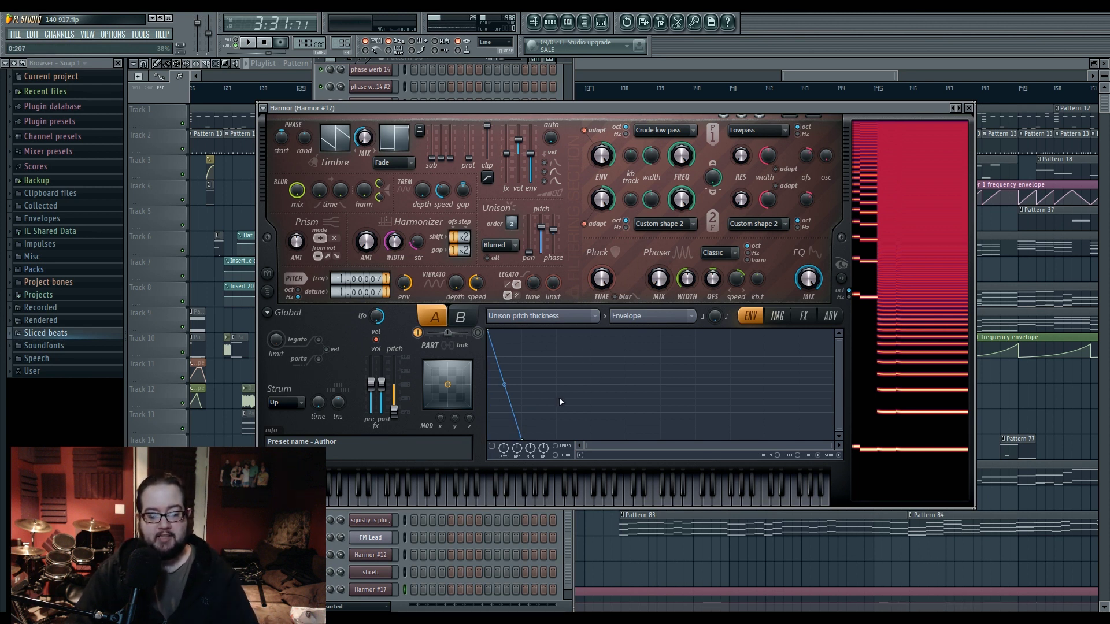
pyautogui.press('c')
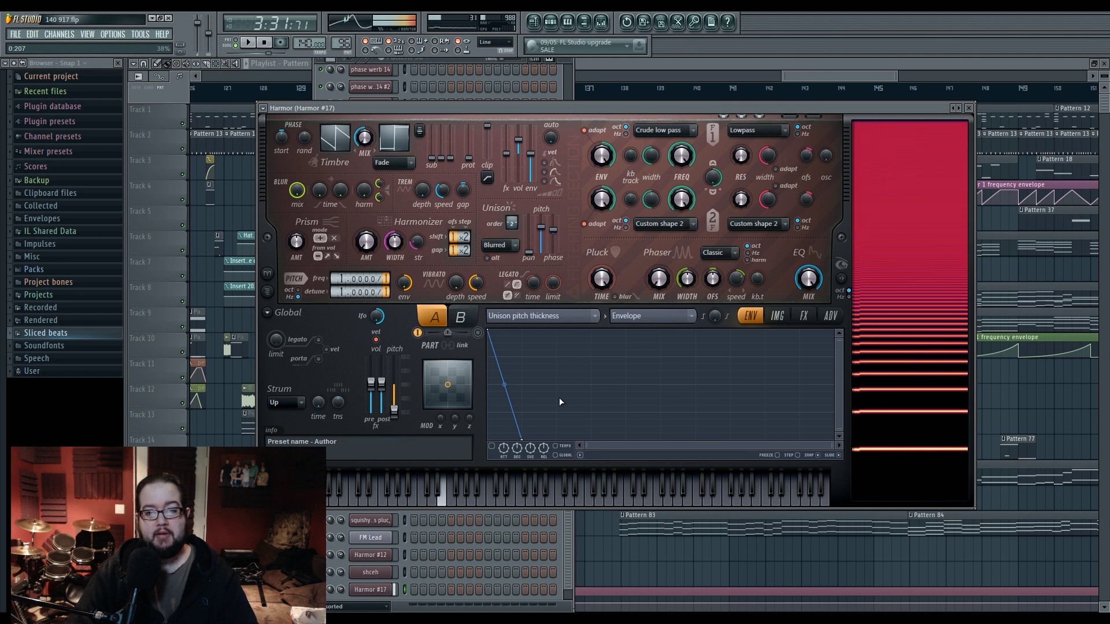
pyautogui.click(493, 446)
pyautogui.press('c')
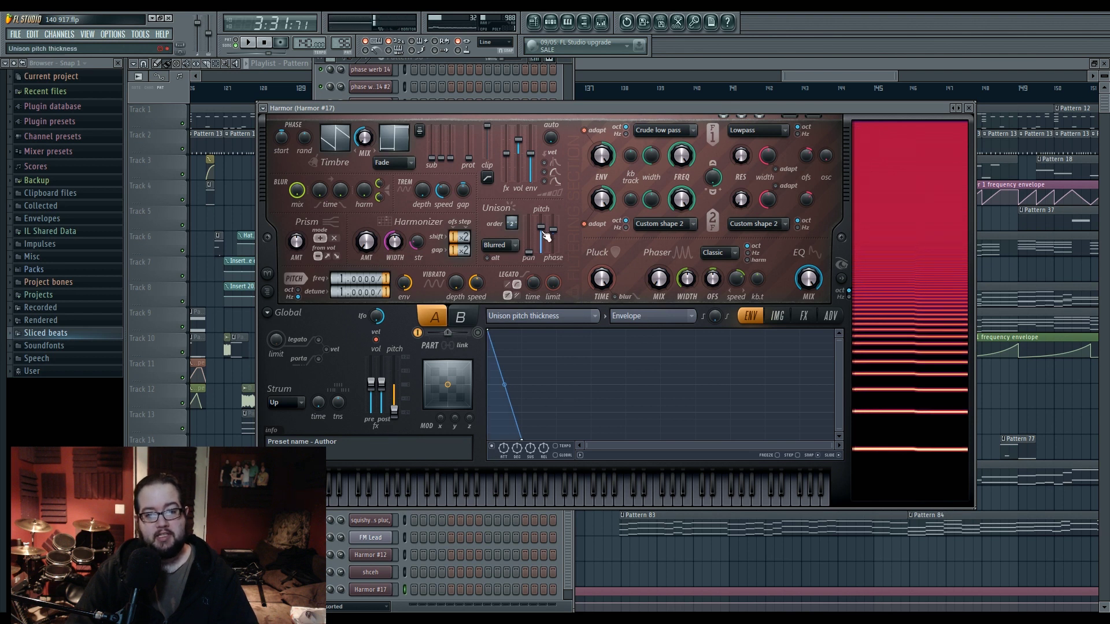
# Shape the harmonic unison pitch curve with a dip in the lower harmonics and a peak in the upper harmonics.
pyautogui.click(573, 318)
pyautogui.click(573, 322)
pyautogui.click(574, 319)
pyautogui.click(705, 309)
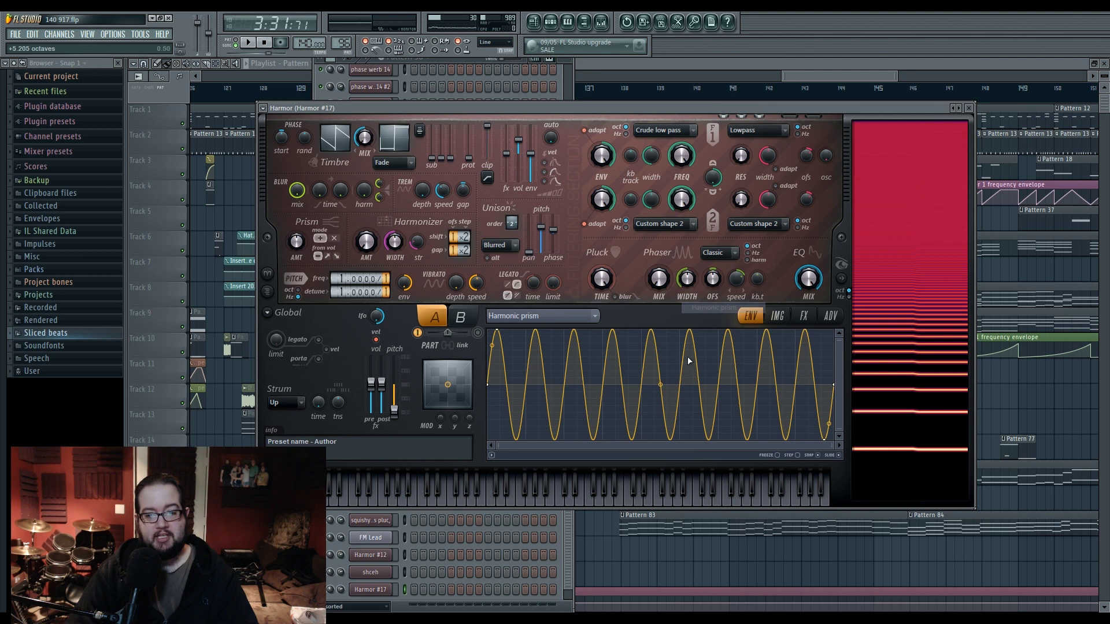
pyautogui.click(573, 318)
pyautogui.click(732, 319)
pyautogui.rightClick(551, 426)
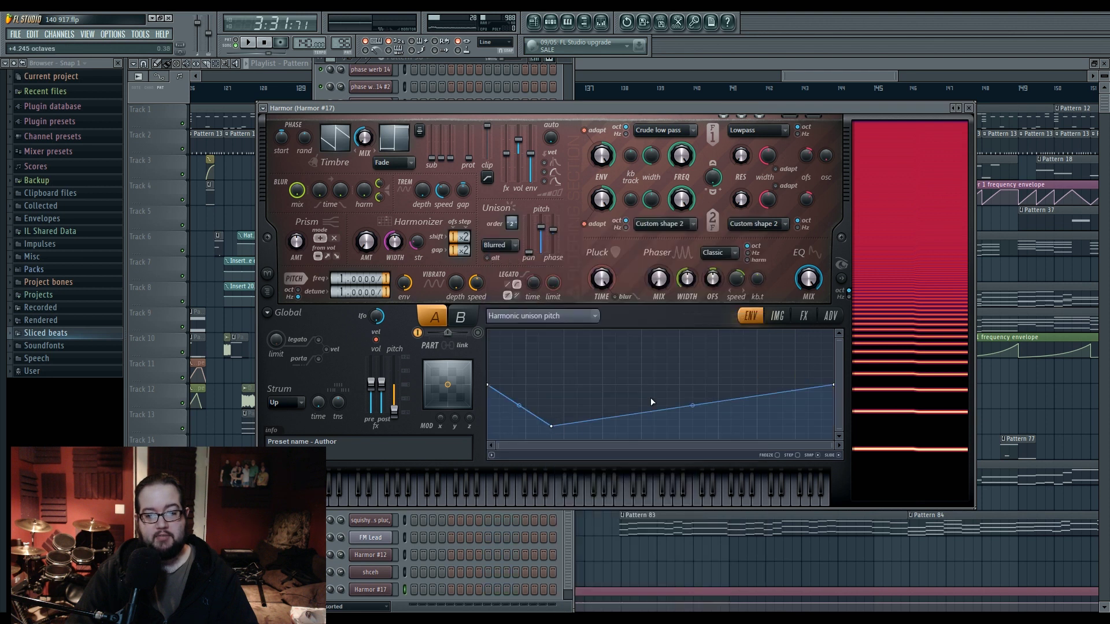
pyautogui.rightClick(757, 344)
# Set Harmor's distortion type to Hill, raise the distortion amount, and audition it while sweeping the harmonic detune multiplier.
pyautogui.click(804, 315)
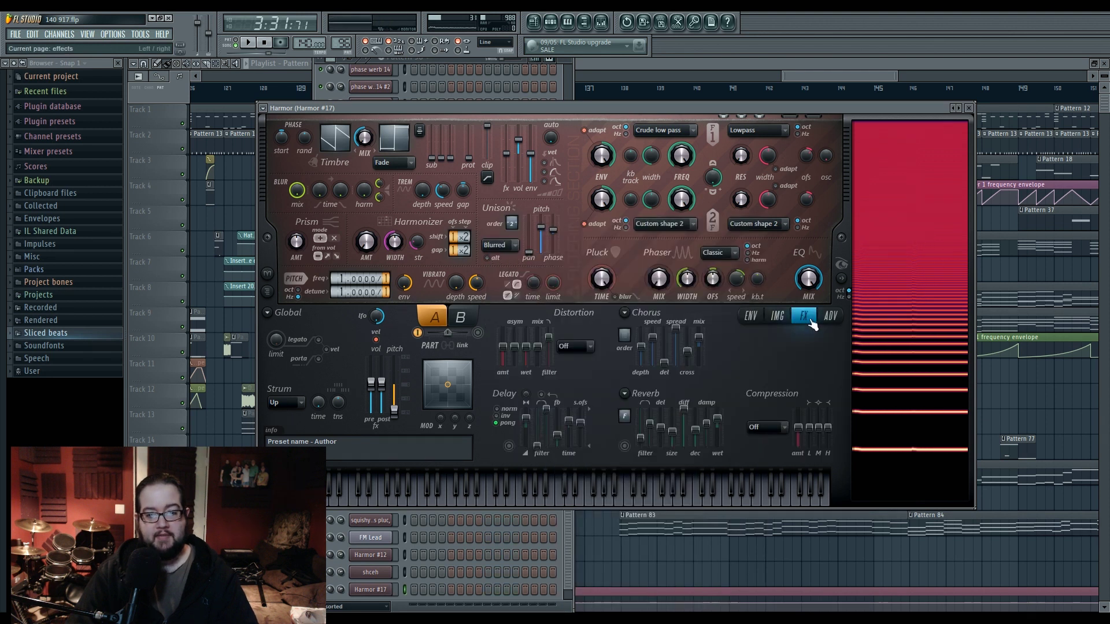
pyautogui.click(576, 346)
pyautogui.click(566, 384)
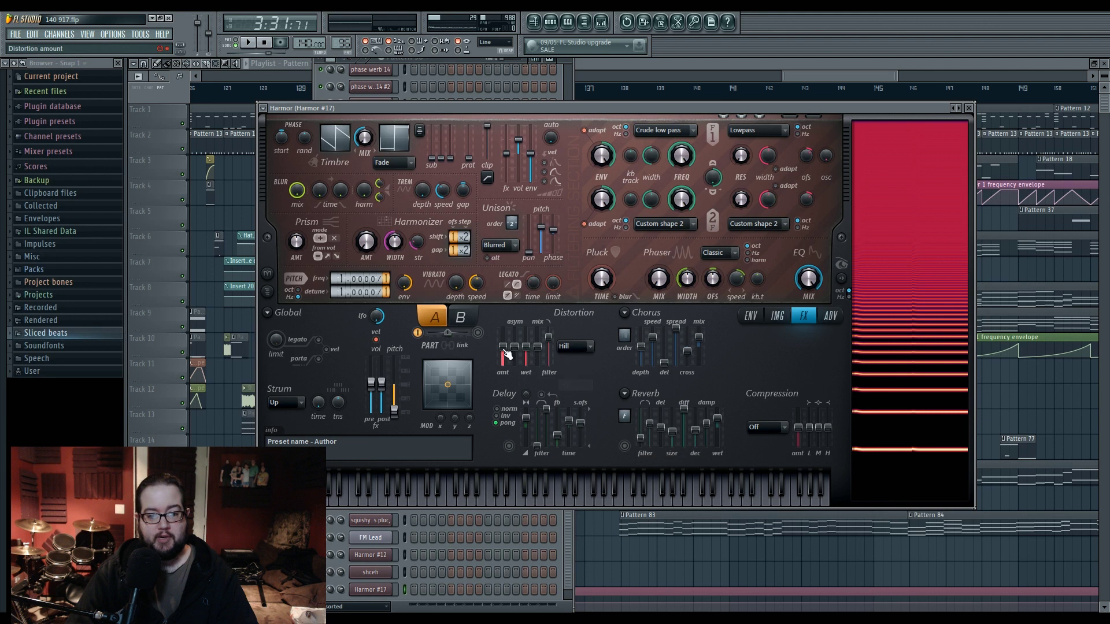
pyautogui.moveTo(550, 338); pyautogui.dragTo(515, 343)
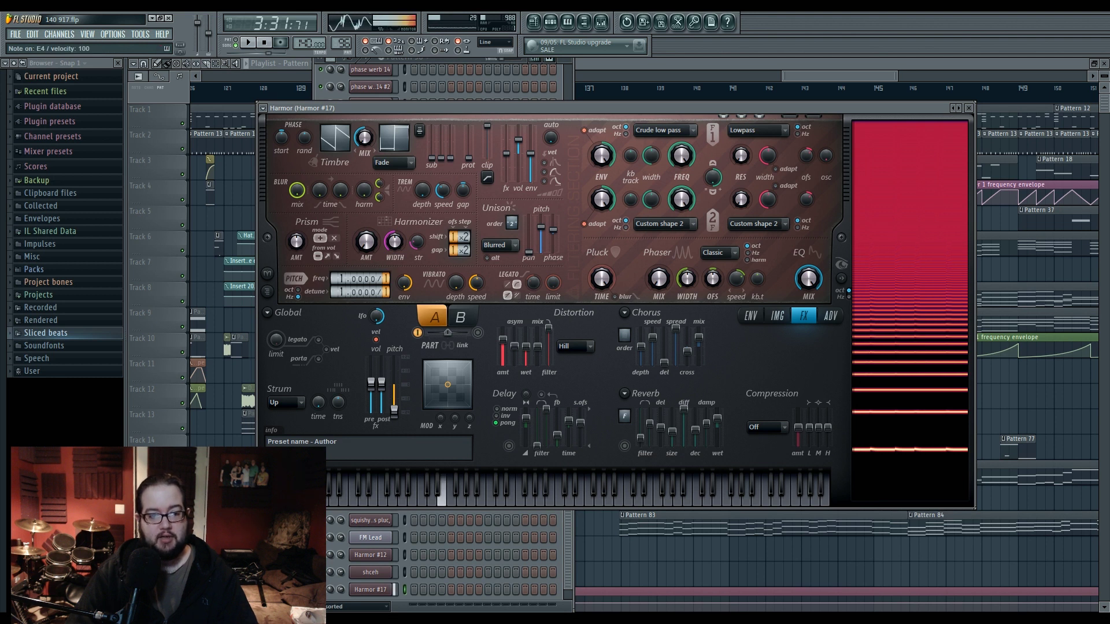
pyautogui.moveTo(339, 294)
pyautogui.mouseDown()
pyautogui.moveTo(339, 260)
pyautogui.moveTo(340, 296)
pyautogui.mouseUp()
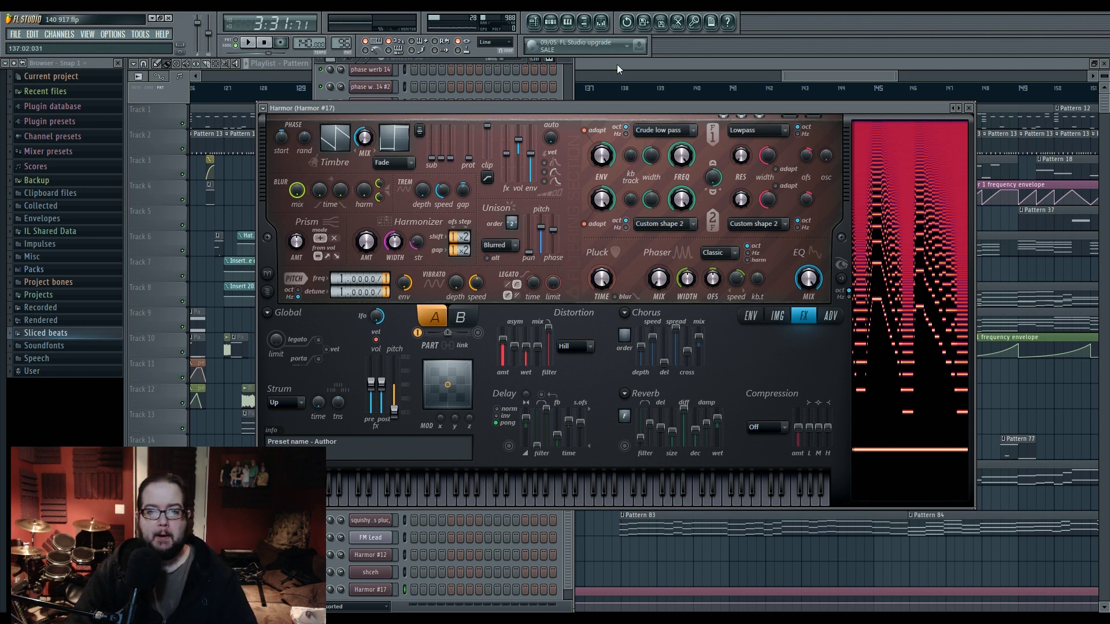
# Return to the playlist, place the playhead at the start of the Pattern 49 clip, and make Pattern 49 the active pattern.
pyautogui.press('Escape')
pyautogui.moveTo(361, 218); pyautogui.dragTo(506, 232)
pyautogui.scroll(4, 617, 228)
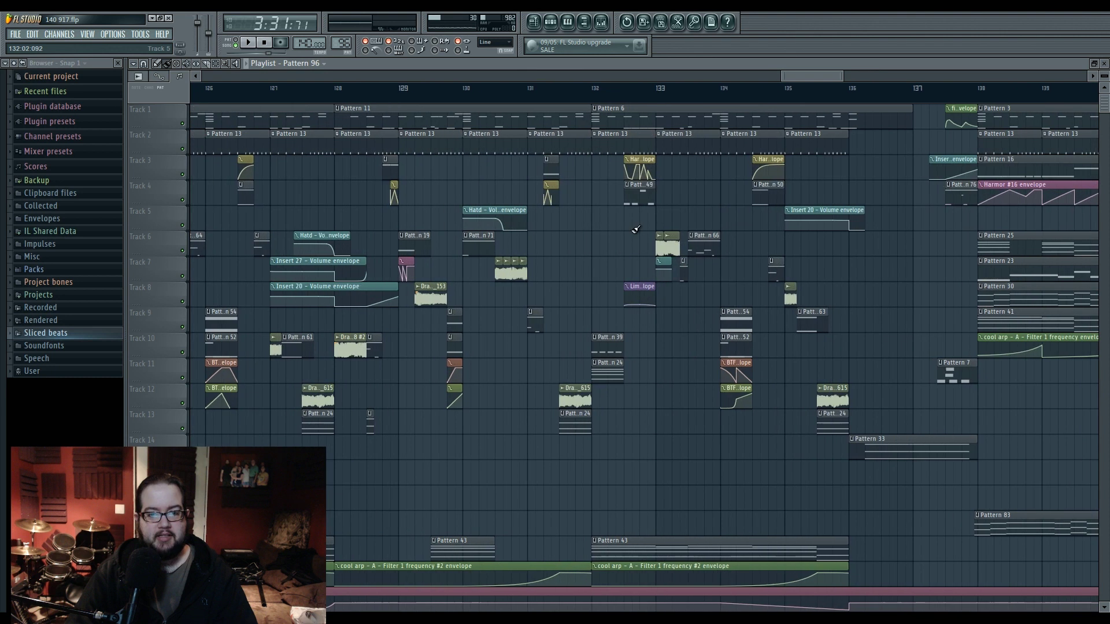
pyautogui.click(620, 96)
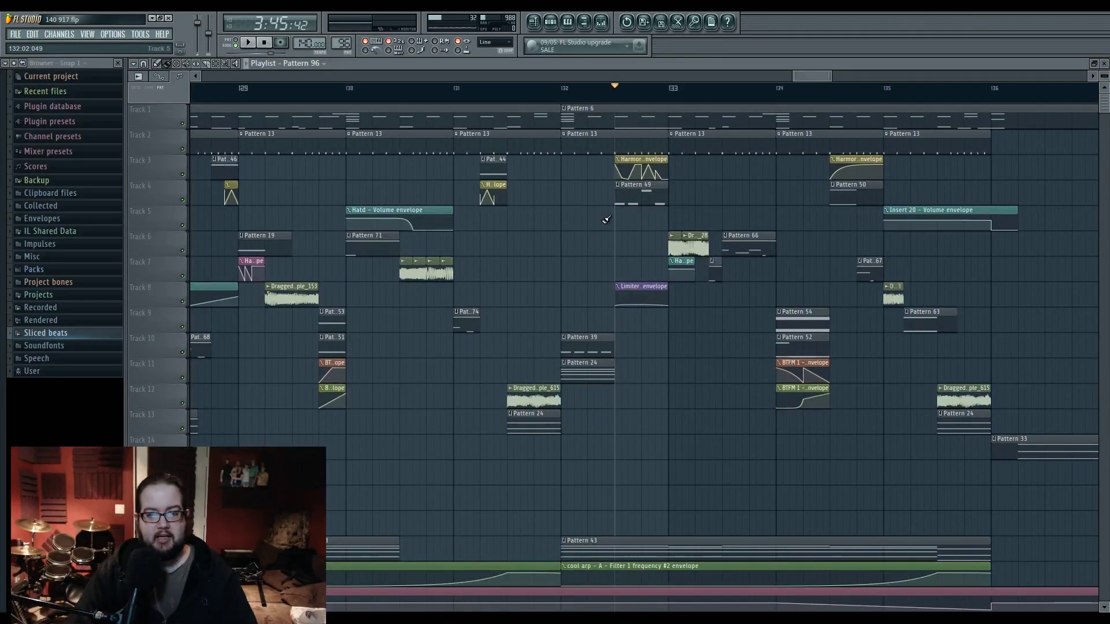
pyautogui.hscroll(3, 606, 220)
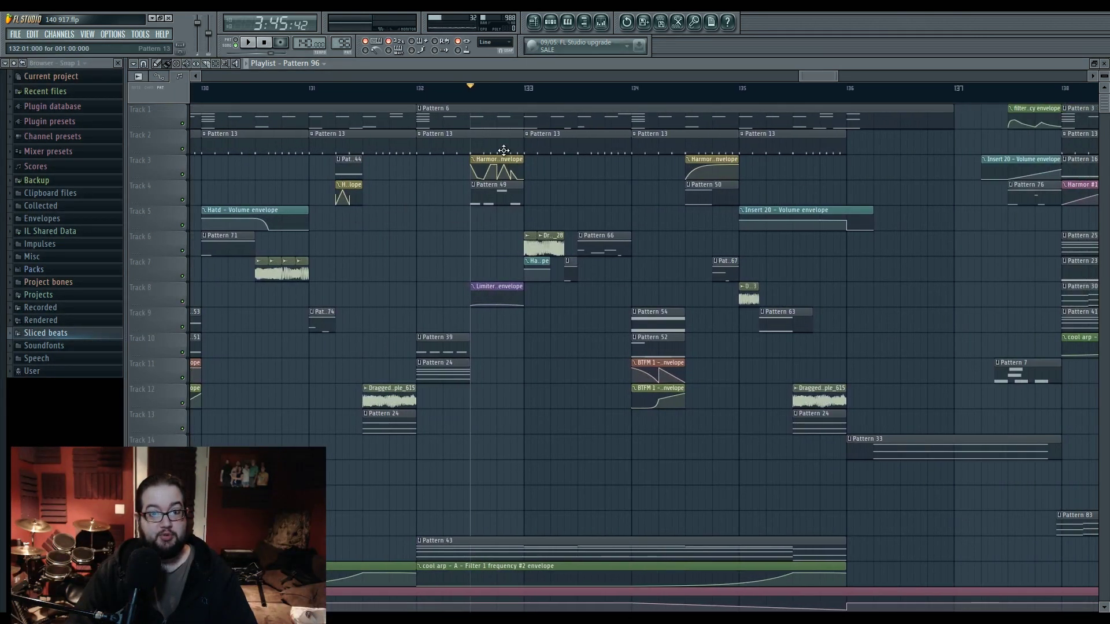
pyautogui.click(556, 24)
pyautogui.click(559, 24)
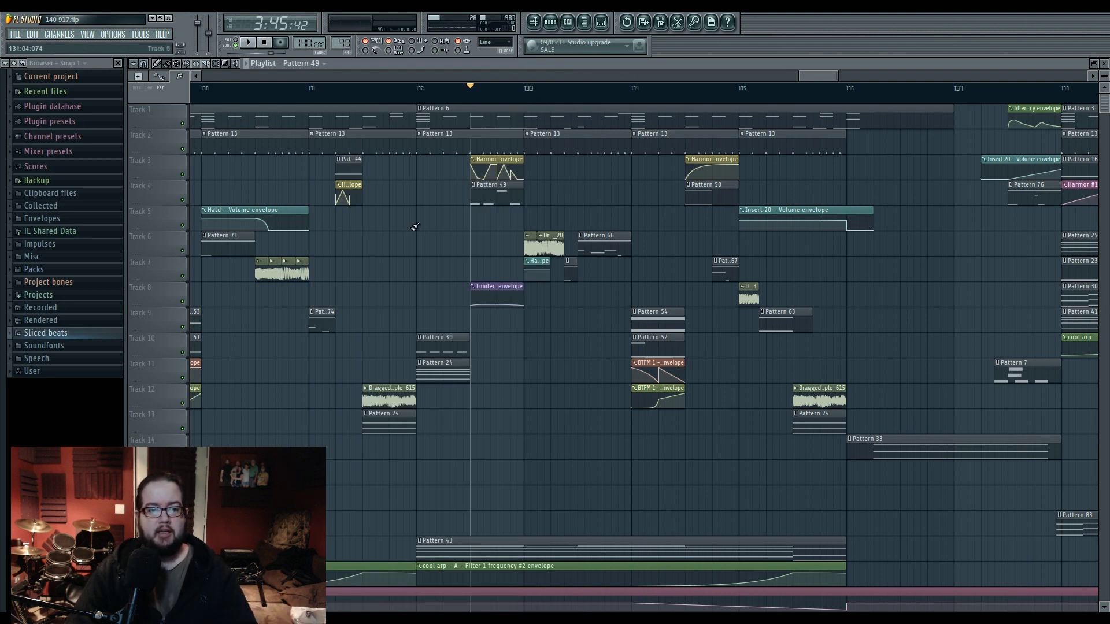
# Move the playhead to the start of the Pattern 44 clip near bar 131 and open the Harmor #4 channel.
pyautogui.hscroll(-5, 641, 243)
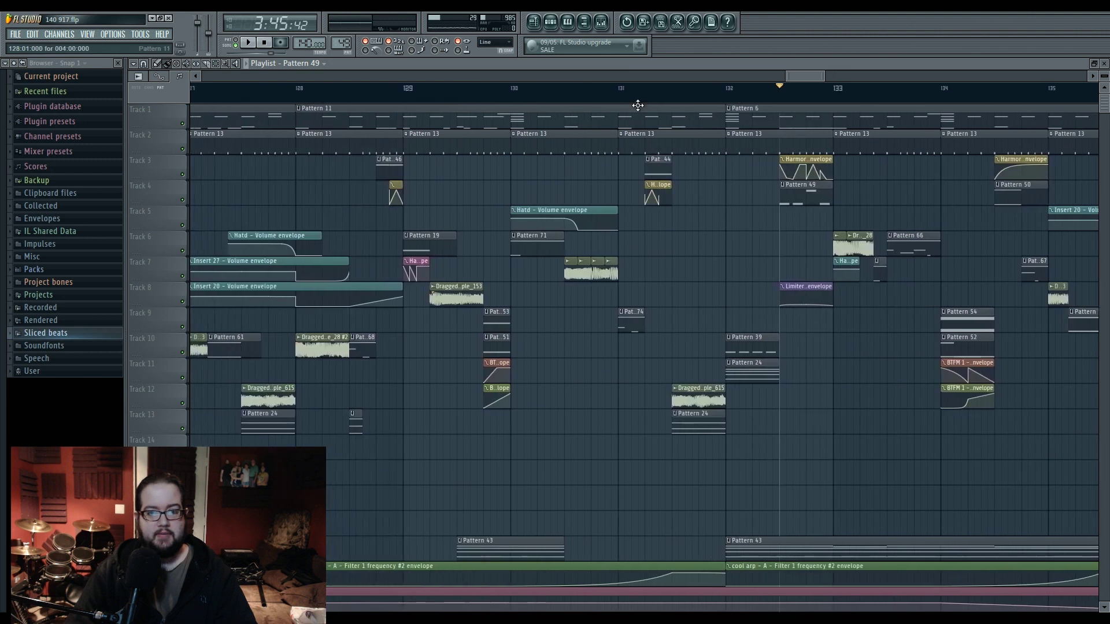
pyautogui.click(638, 99)
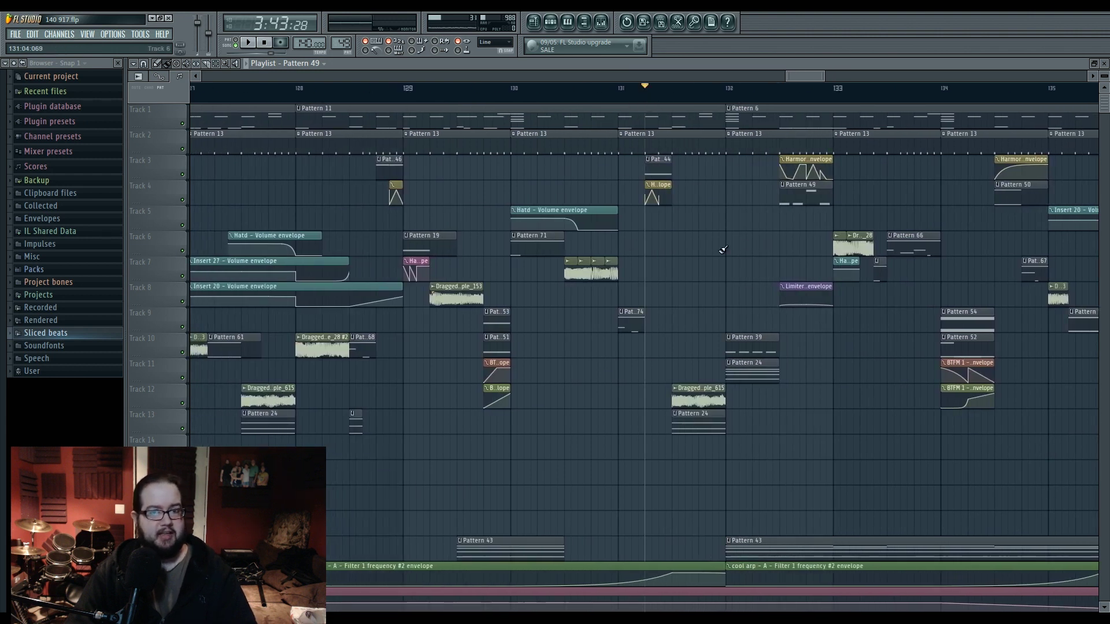
pyautogui.click(552, 26)
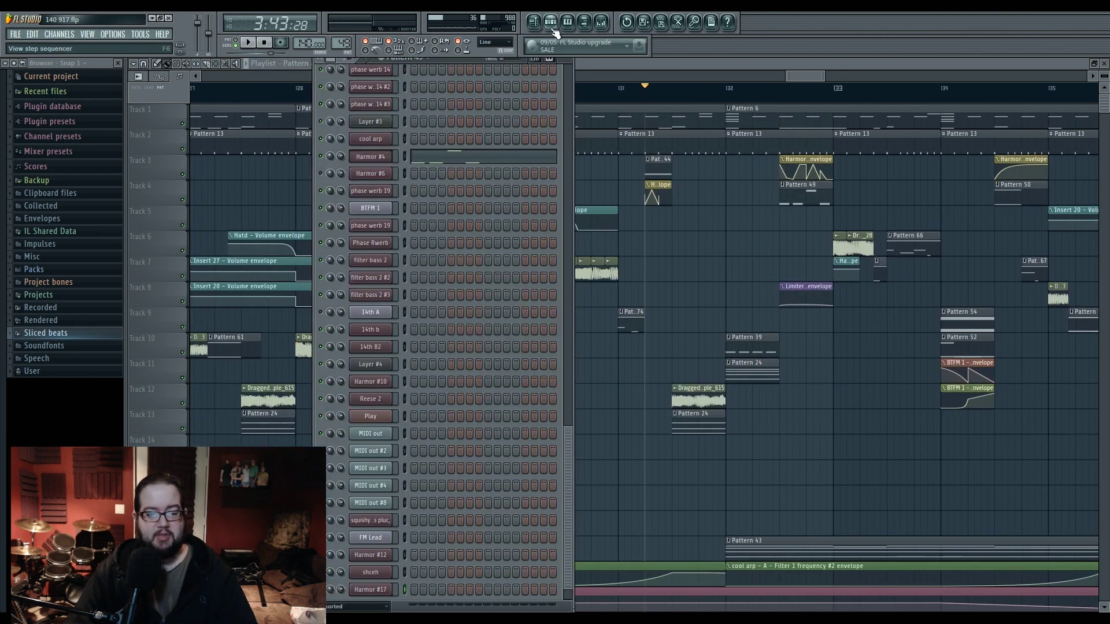
pyautogui.click(386, 157)
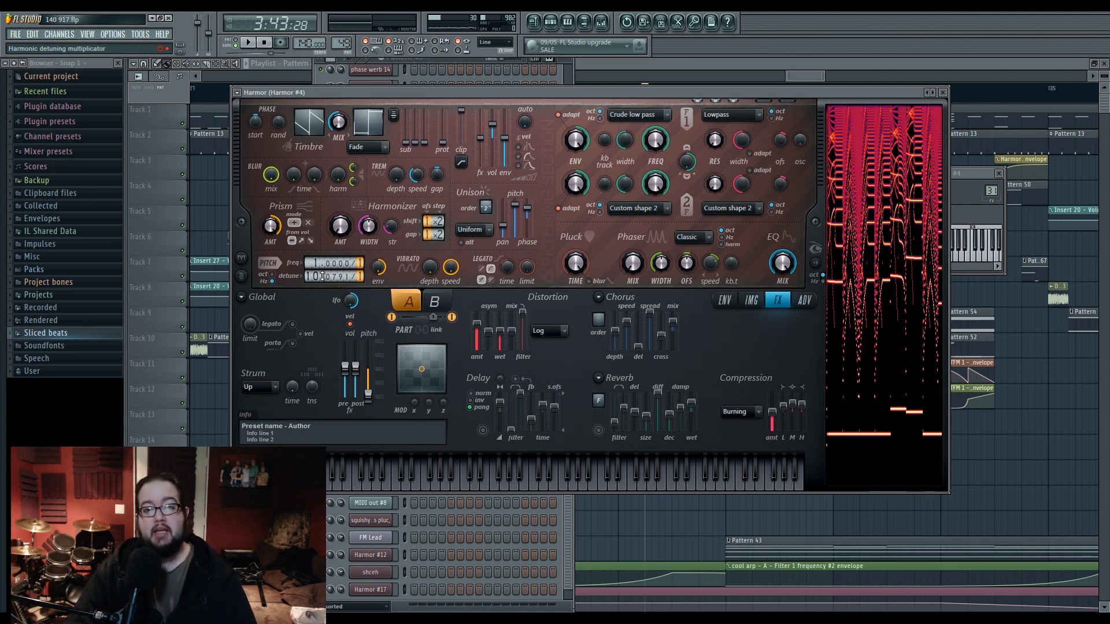
# Bring back the channel list, reopen Harmor #17 and play a test note through its distortion.
pyautogui.click(567, 545)
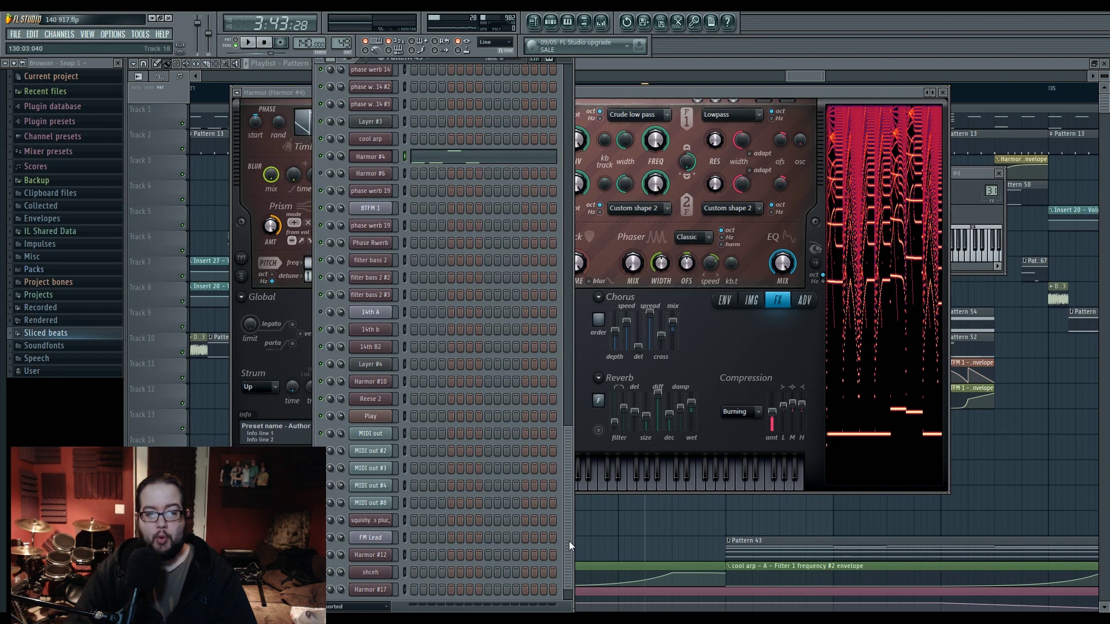
pyautogui.scroll(-2, 463, 539)
pyautogui.click(375, 583)
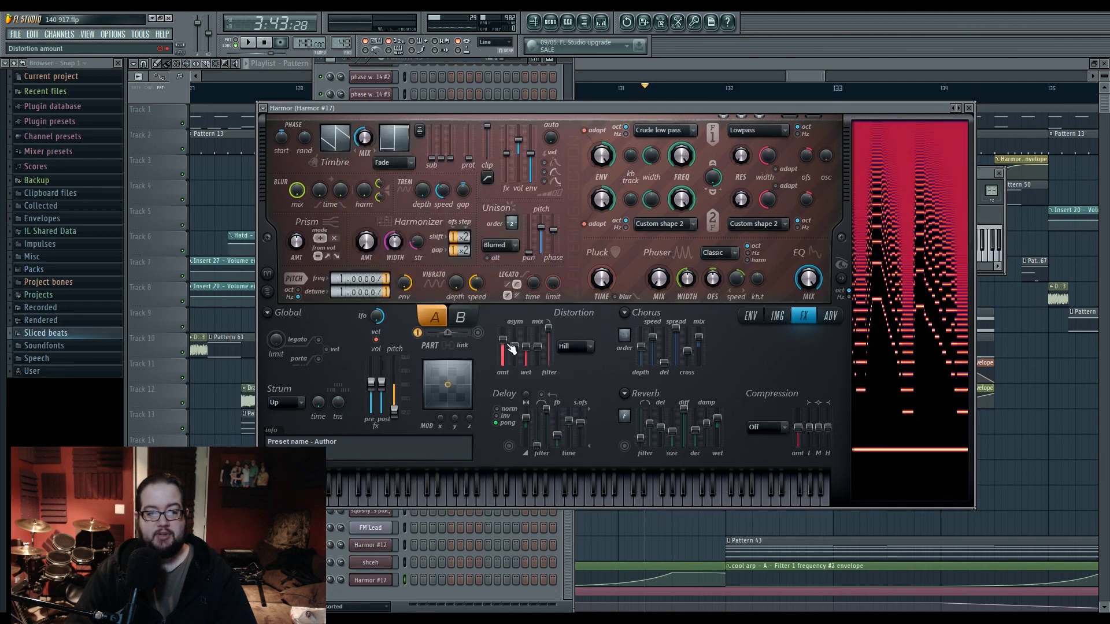
pyautogui.press('c')
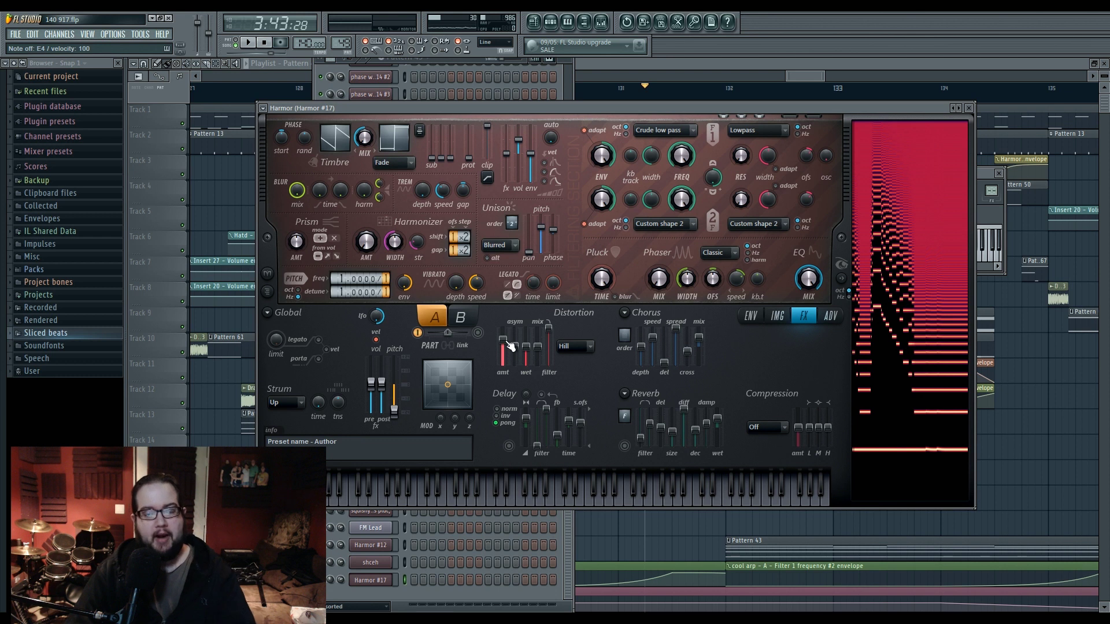
# Draw a pitch envelope that starts low and curves up steeply, audition it with the global pitch raised, lower the pitch slider and disable the envelope.
pyautogui.click(749, 316)
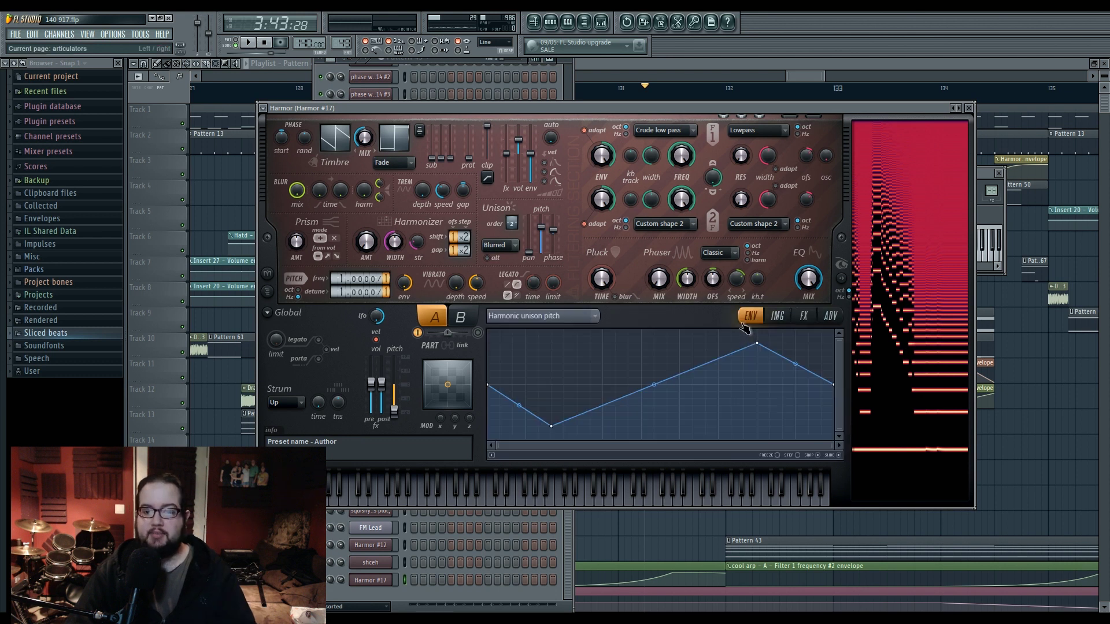
pyautogui.click(537, 322)
pyautogui.click(506, 526)
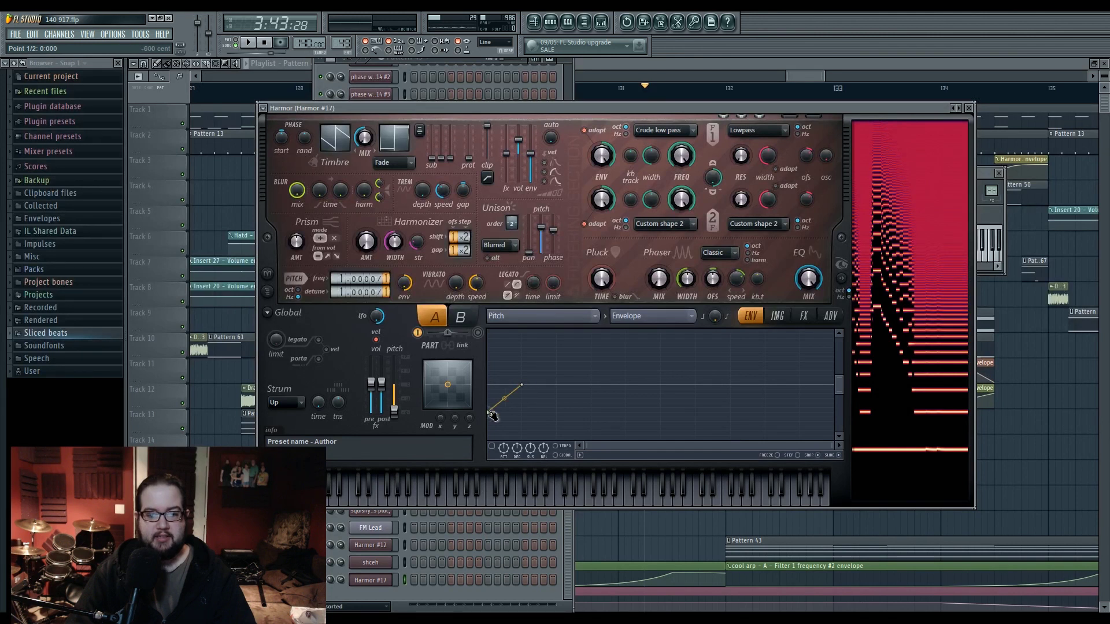
pyautogui.moveTo(504, 408); pyautogui.dragTo(504, 386)
pyautogui.click(492, 446)
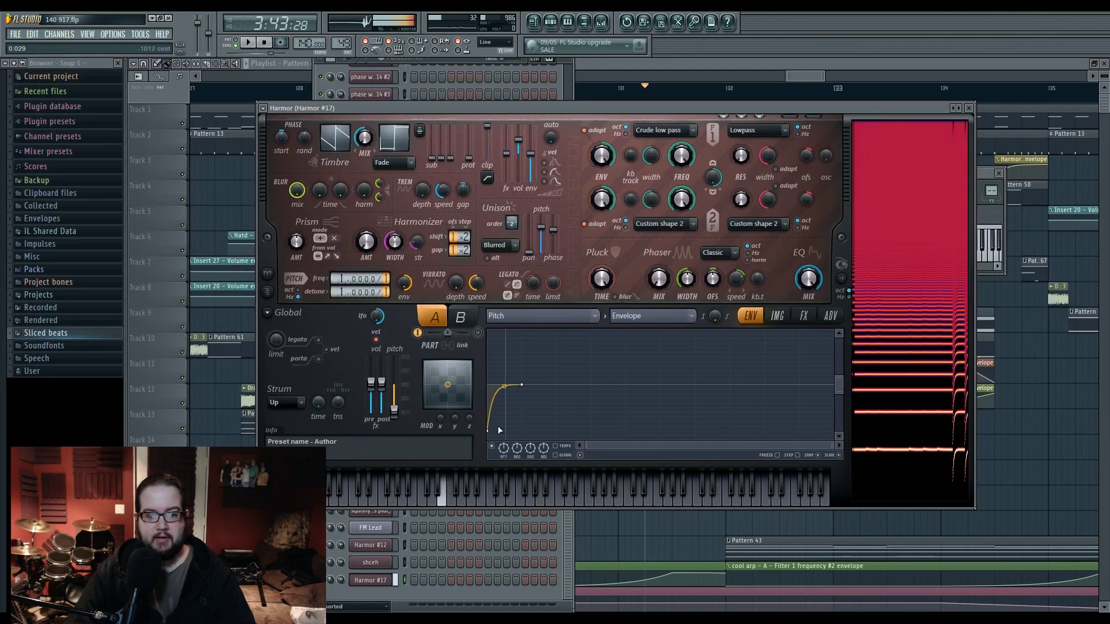
pyautogui.moveTo(487, 430); pyautogui.dragTo(487, 454)
pyautogui.moveTo(394, 409); pyautogui.dragTo(395, 357)
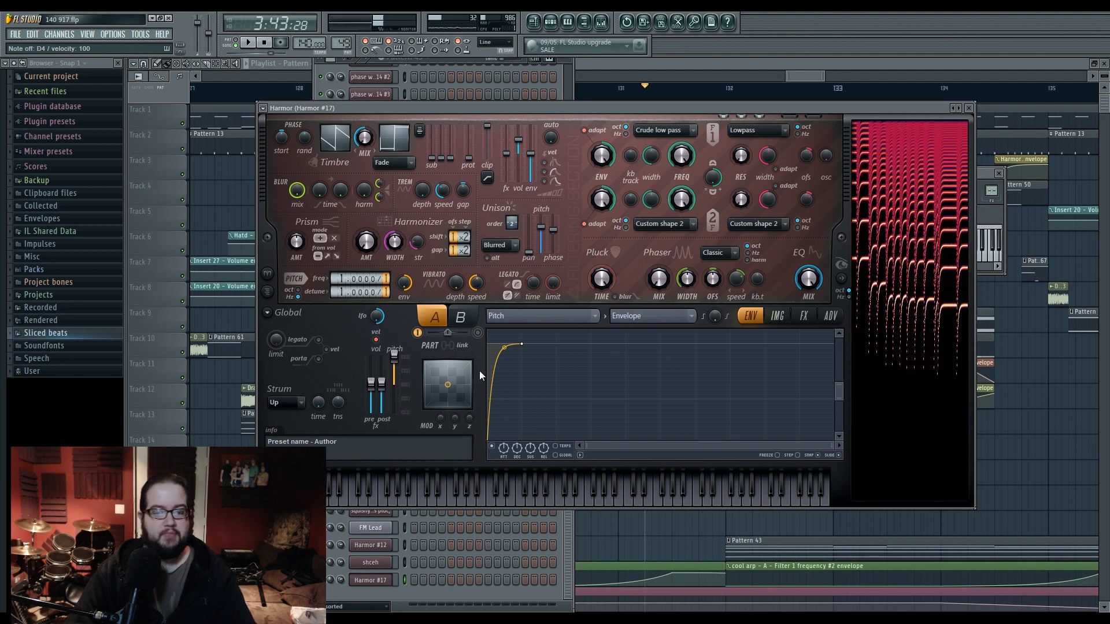
pyautogui.moveTo(394, 357); pyautogui.dragTo(394, 384)
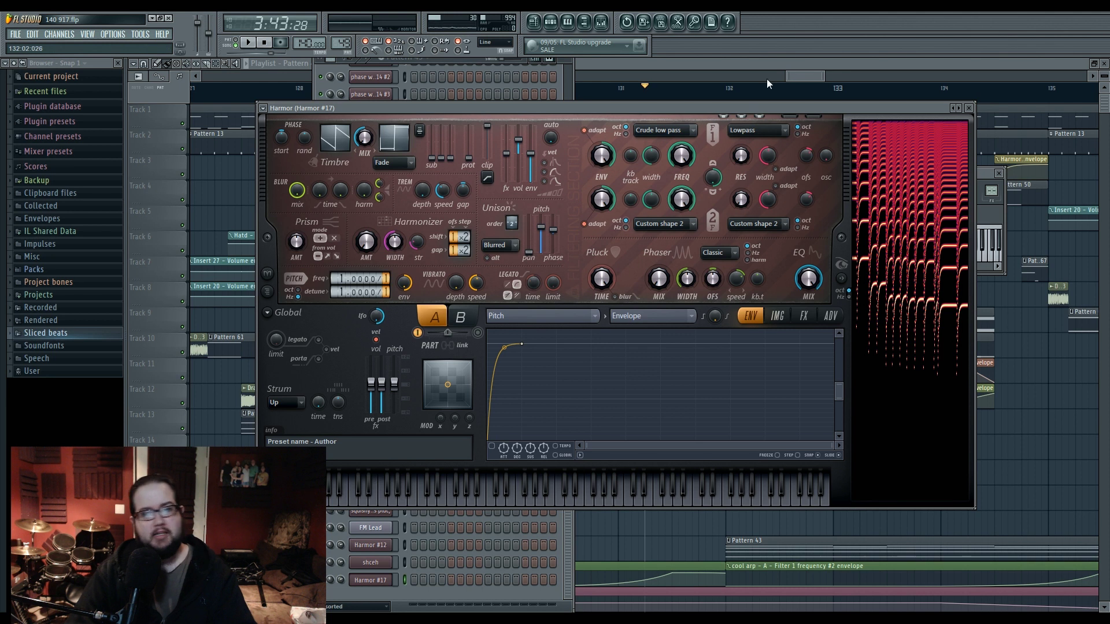
# Return to the playlist, place the playhead at the start of the Pattern 45 clip after bar 120 and briefly play the song.
pyautogui.click(796, 71)
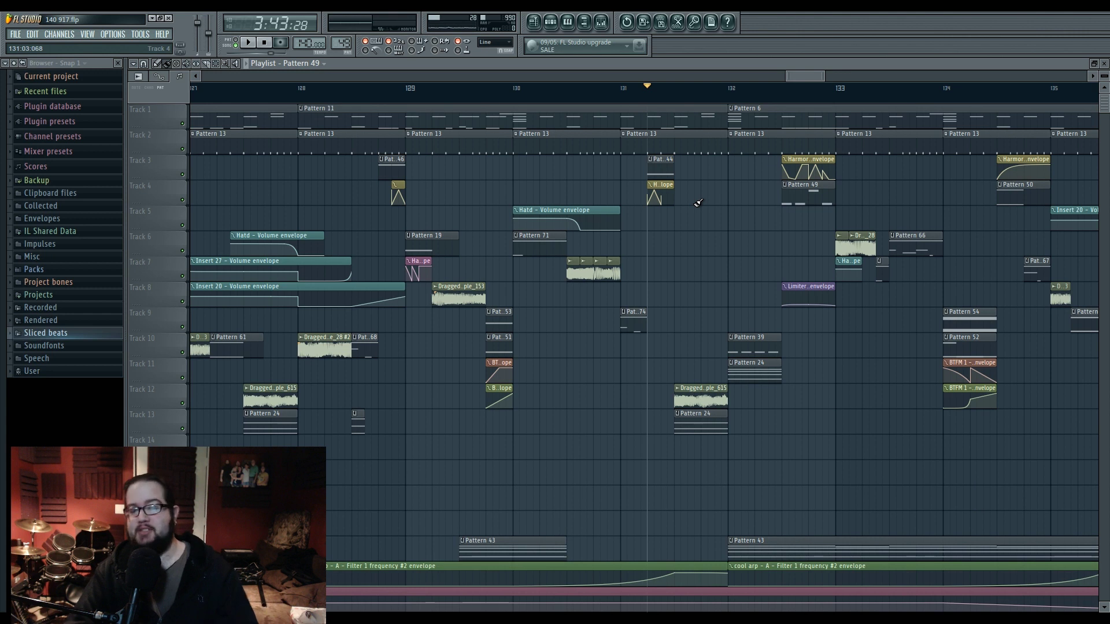
pyautogui.keyDown('ctrl'); pyautogui.scroll(3, 694, 211); pyautogui.keyUp('ctrl')
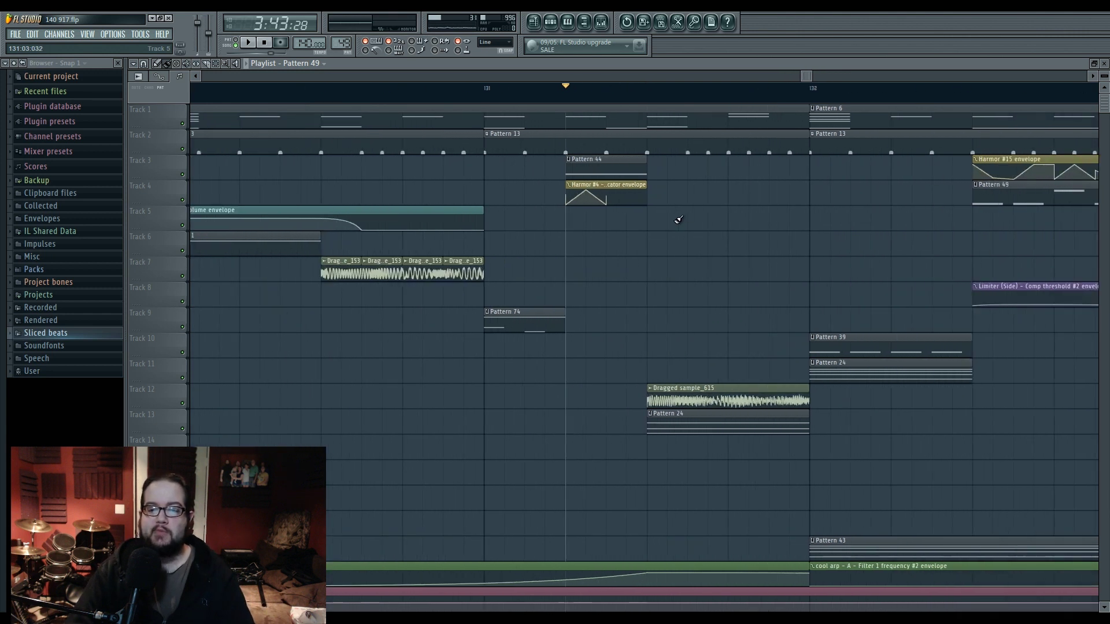
pyautogui.keyDown('ctrl'); pyautogui.scroll(-4, 757, 266); pyautogui.keyUp('ctrl')
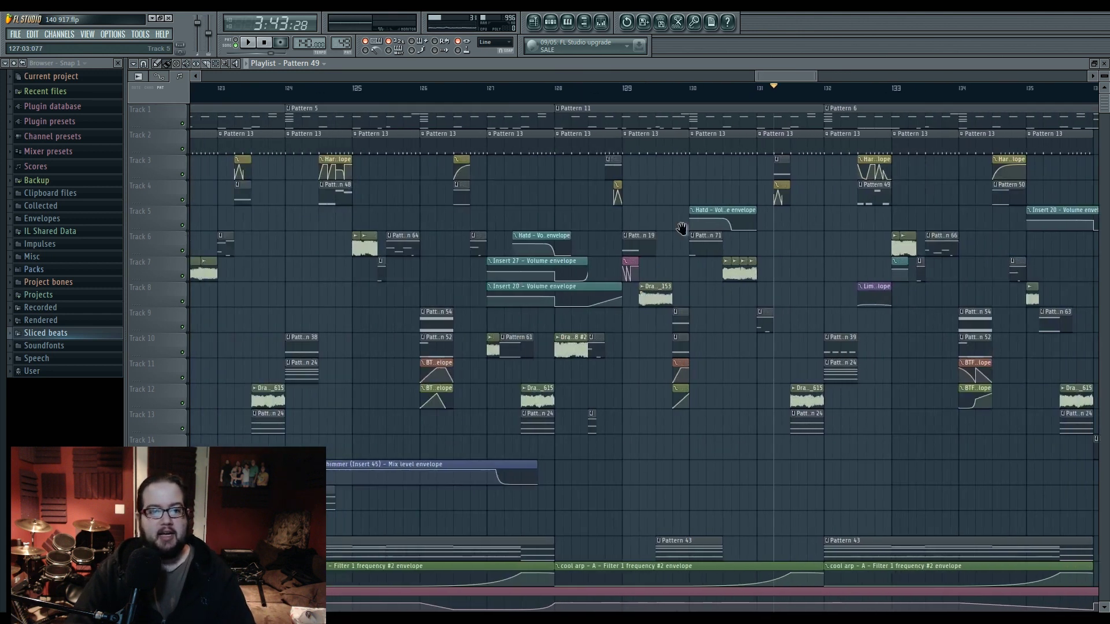
pyautogui.hscroll(-5, 681, 228)
pyautogui.keyDown('ctrl'); pyautogui.scroll(6, 428, 252); pyautogui.keyUp('ctrl')
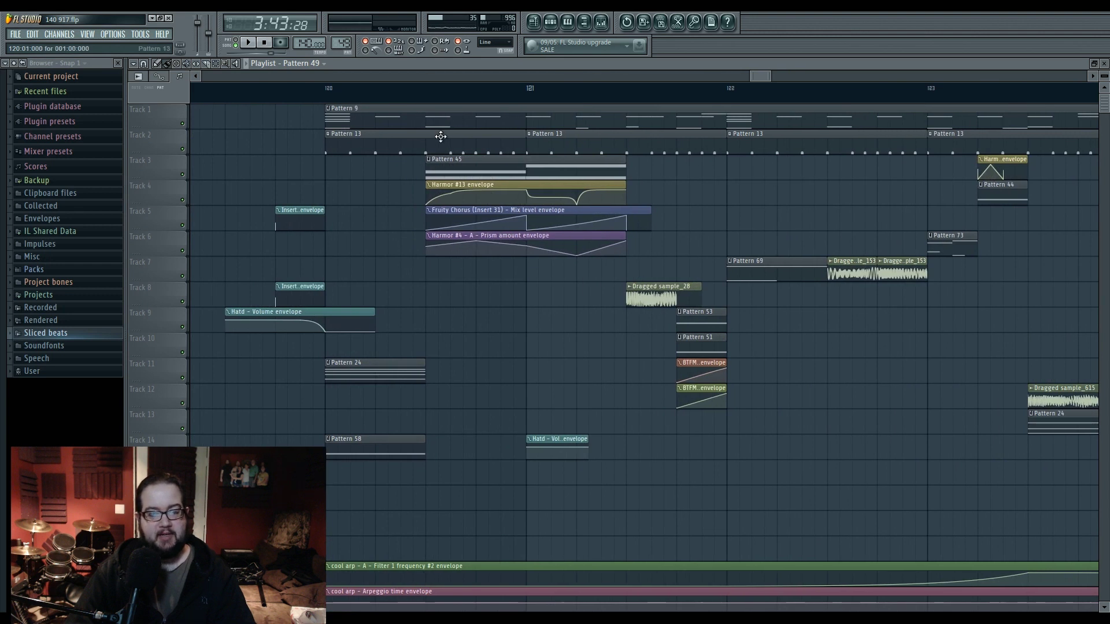
pyautogui.click(429, 90)
pyautogui.press('space')
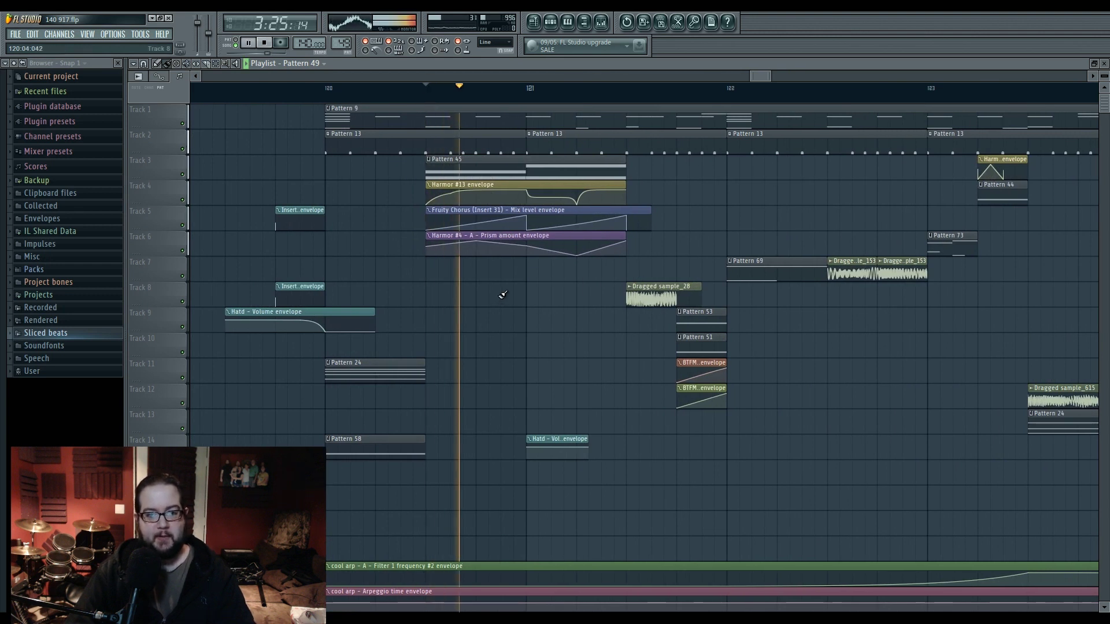
pyautogui.press('space')
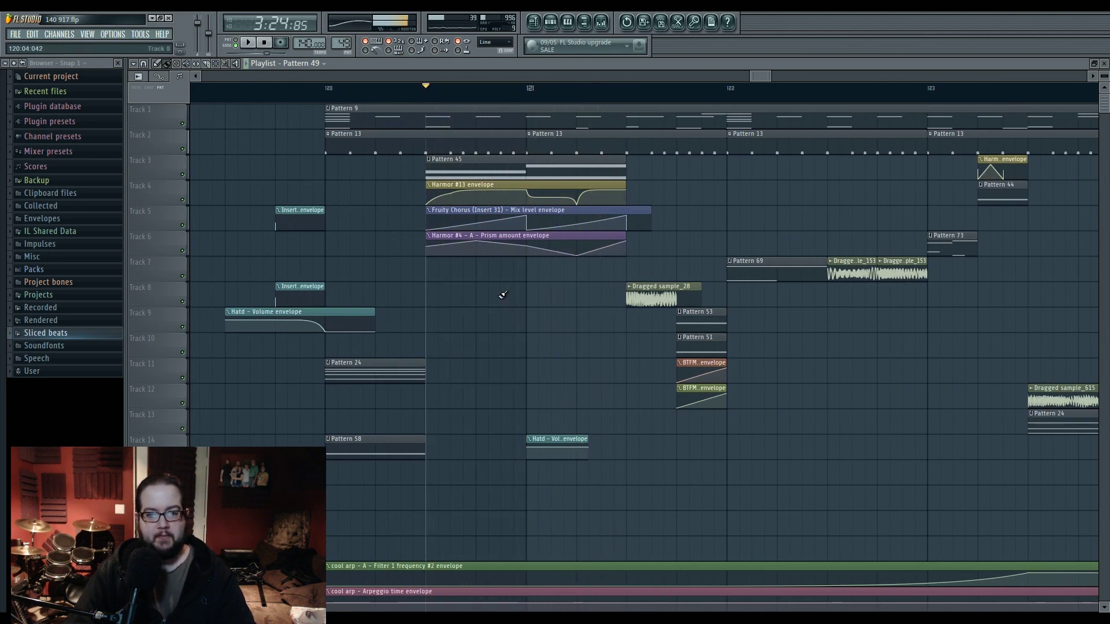
# Open Pattern 45's Harmor #4 notes in the piano roll, audition them and return to the playlist.
pyautogui.doubleClick(464, 179)
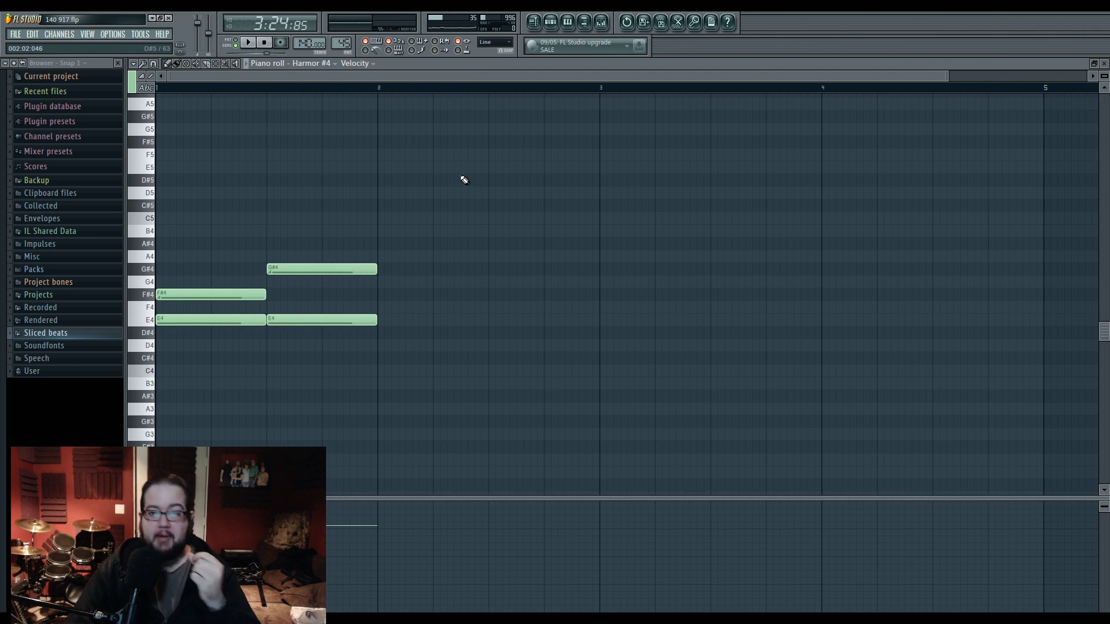
pyautogui.moveTo(297, 270)
pyautogui.mouseDown()
pyautogui.moveTo(297, 242)
pyautogui.moveTo(298, 269)
pyautogui.mouseUp()
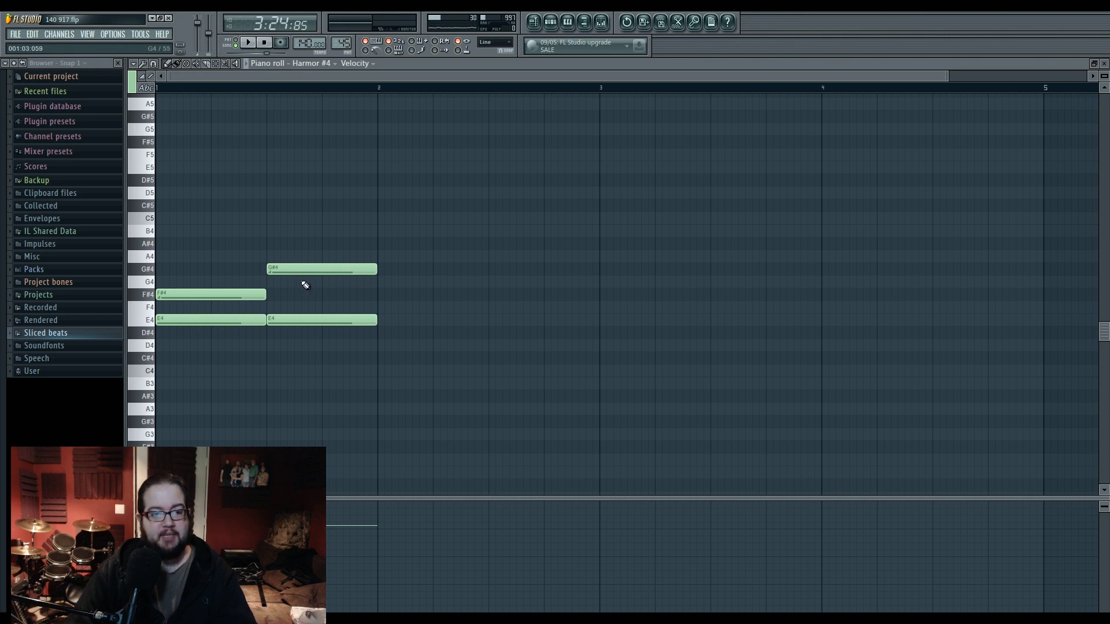
pyautogui.click(248, 43)
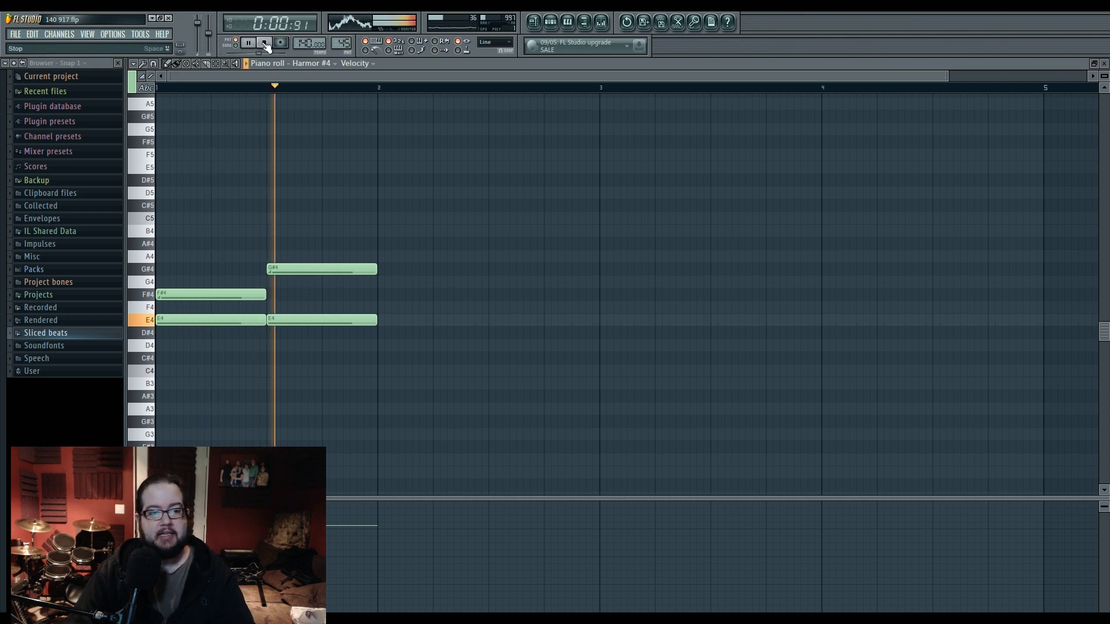
pyautogui.press('space')
pyautogui.click(533, 22)
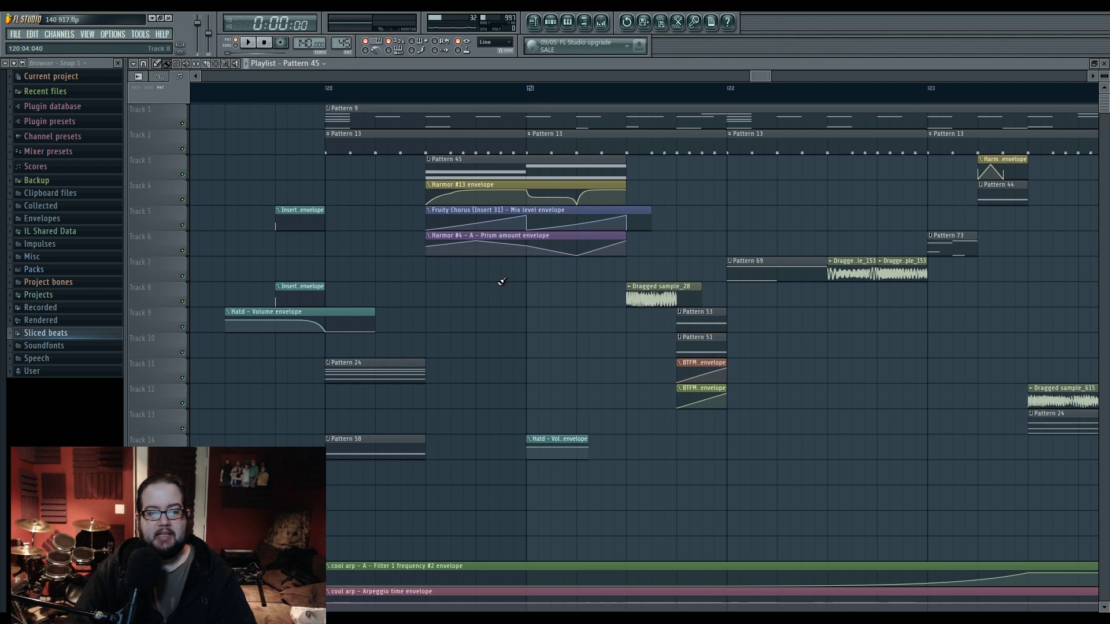
# Replay the song from the start of the Pattern 45 clip and select the Fruity Chorus mix level envelope clip.
pyautogui.scroll(1, 502, 282)
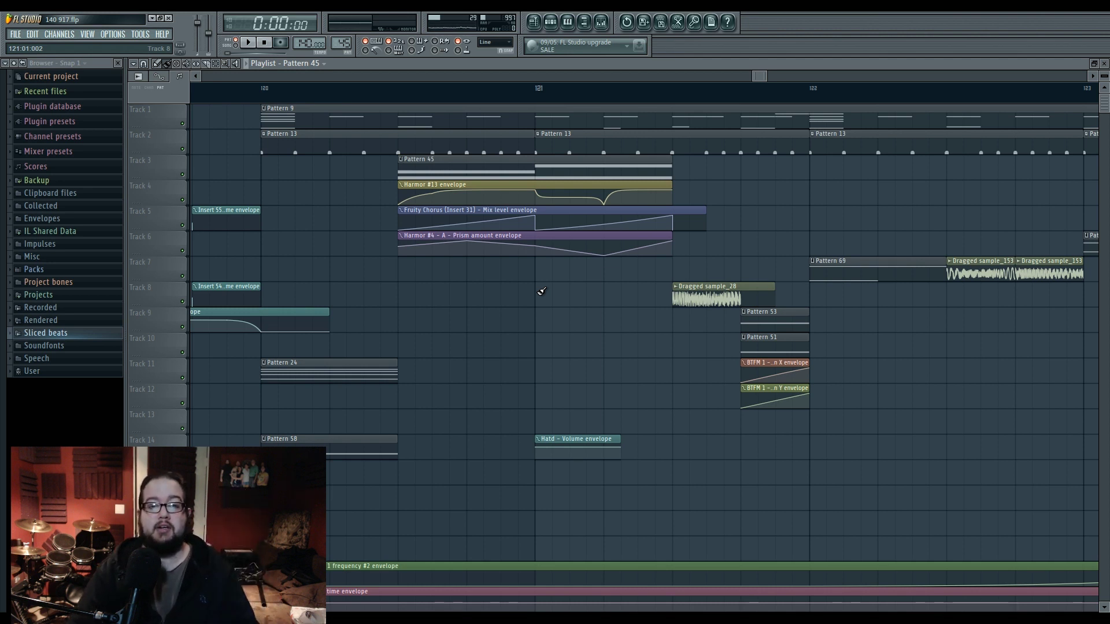
pyautogui.click(408, 96)
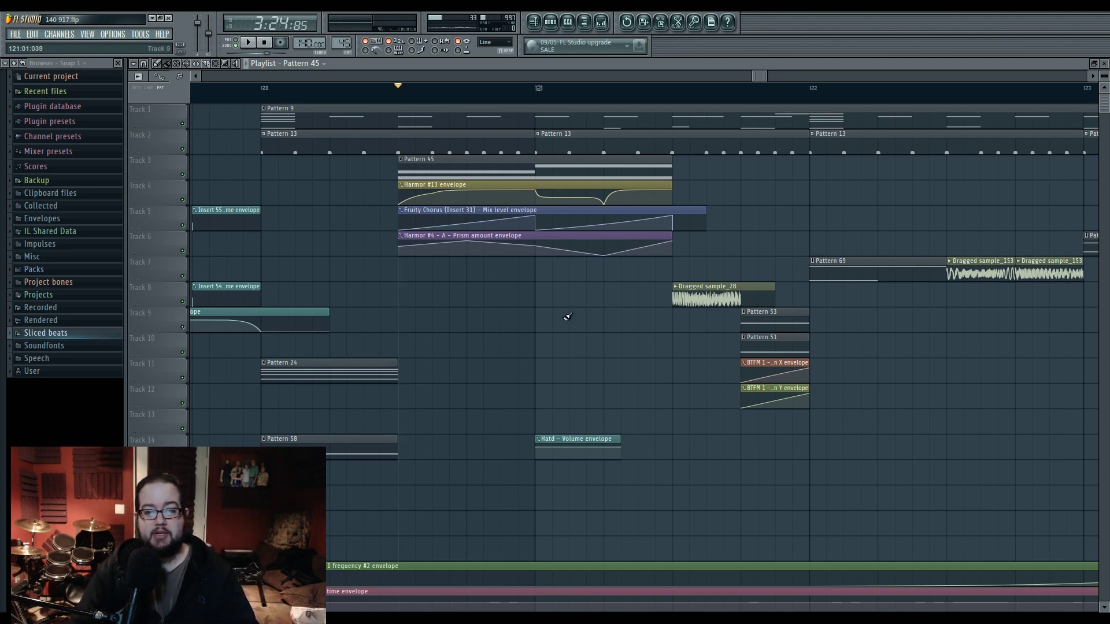
pyautogui.press('space')
pyautogui.press('space')
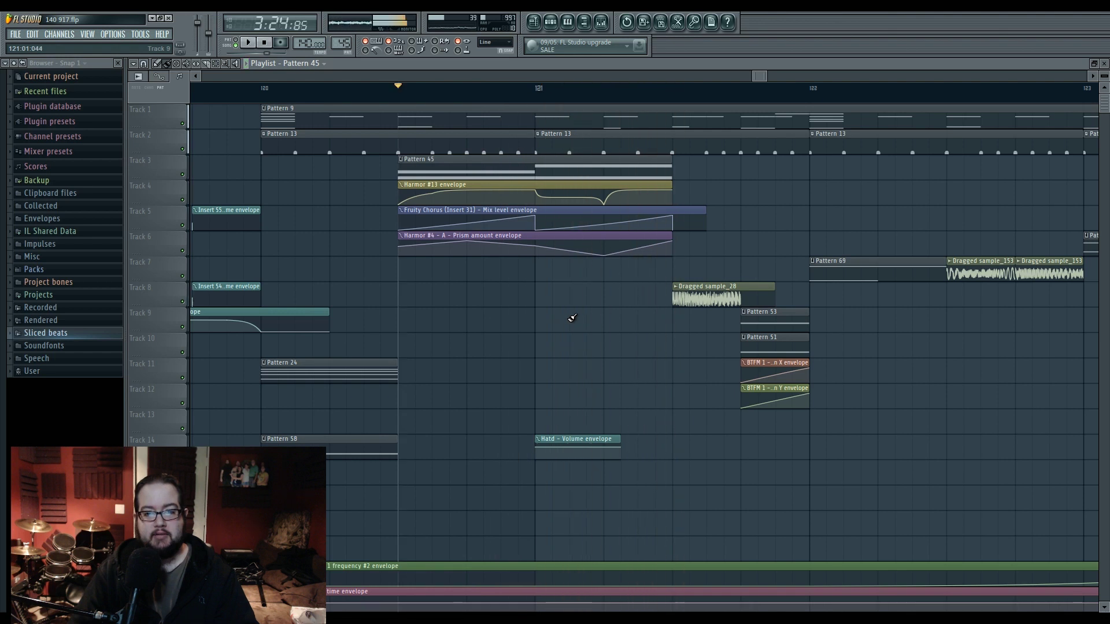
pyautogui.hscroll(2, 543, 329)
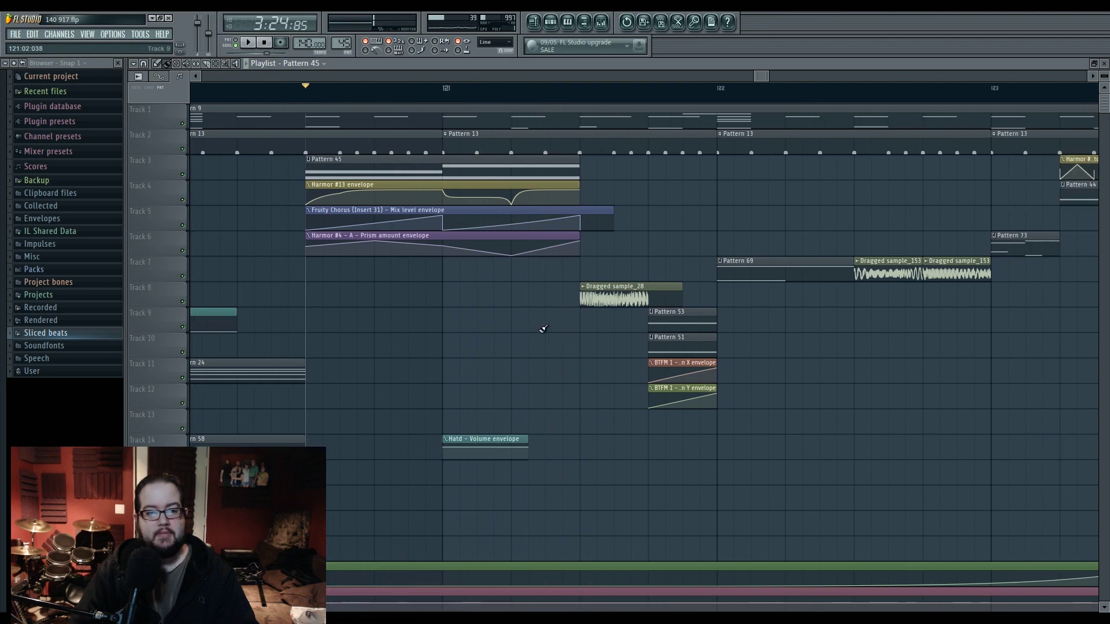
pyautogui.click(410, 215)
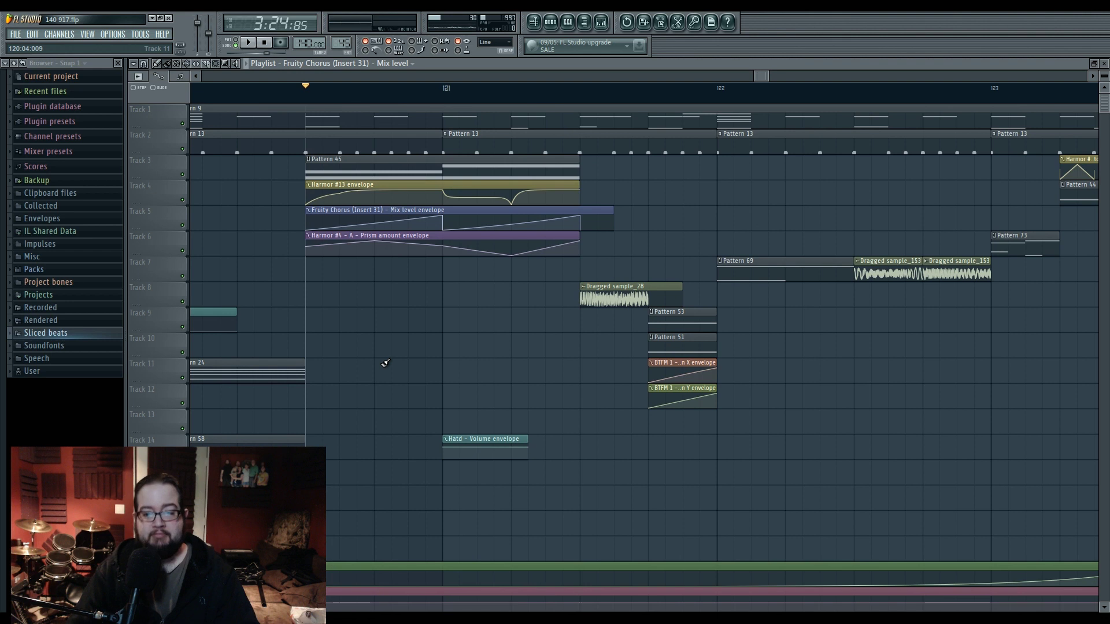
# Move the playhead to the Pattern 44 clip after bar 123 and display the unison pitch thickness envelope of Harmor #4.
pyautogui.scroll(-8, 385, 363)
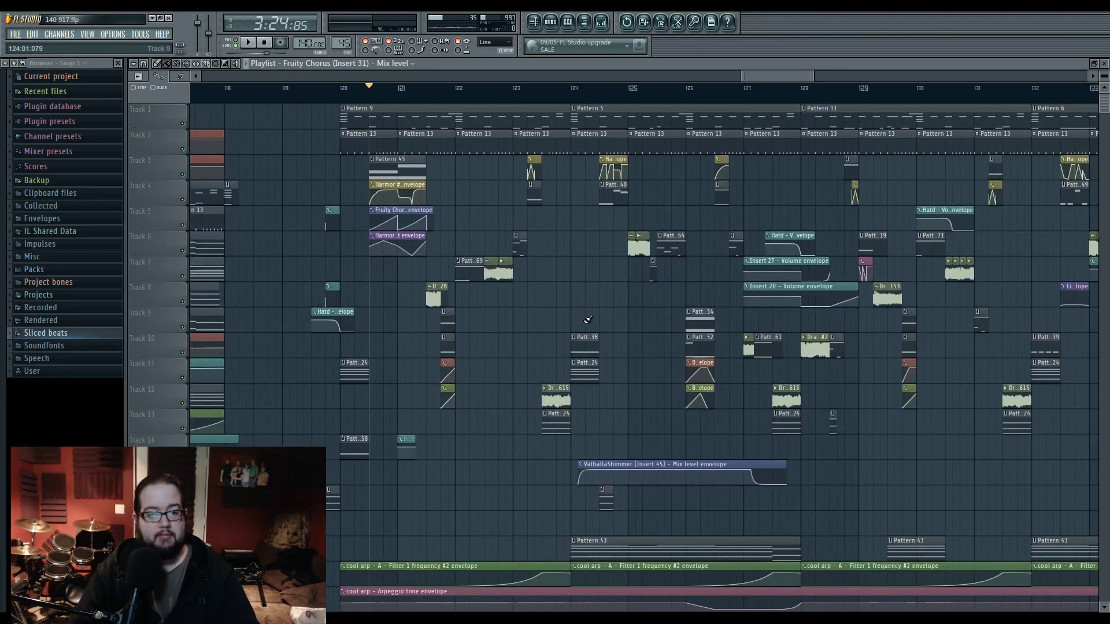
pyautogui.scroll(6, 584, 303)
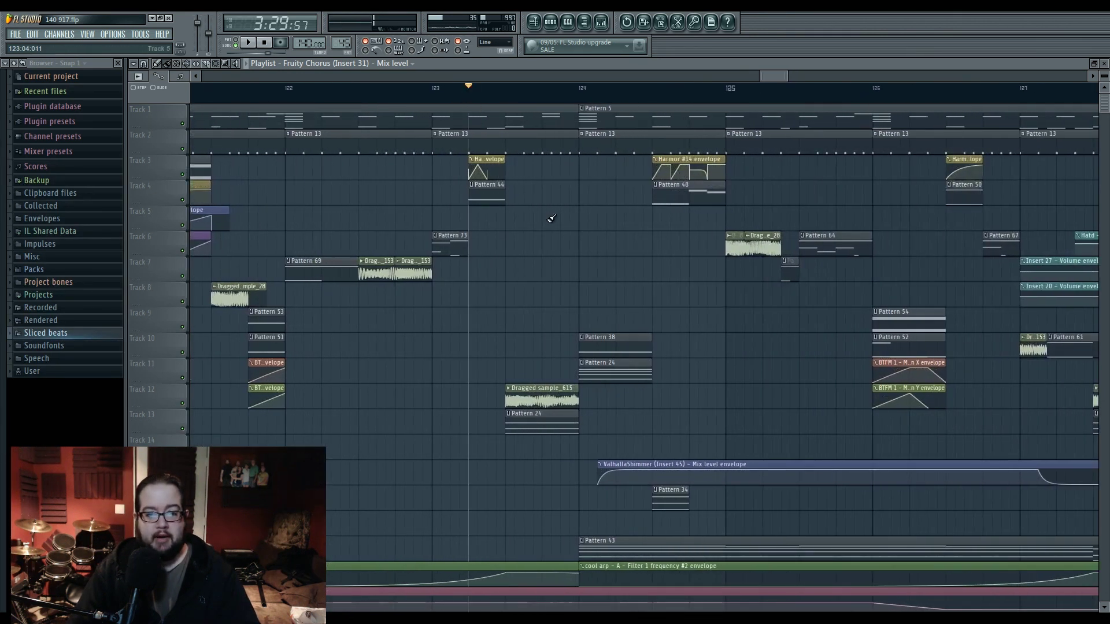
pyautogui.click(550, 23)
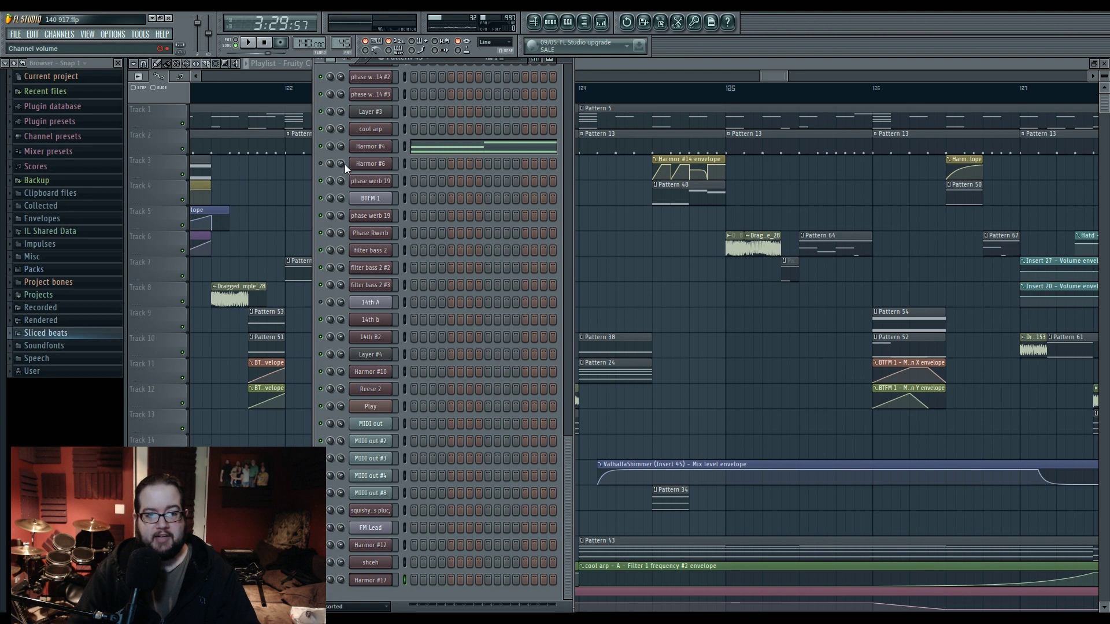
pyautogui.click(370, 146)
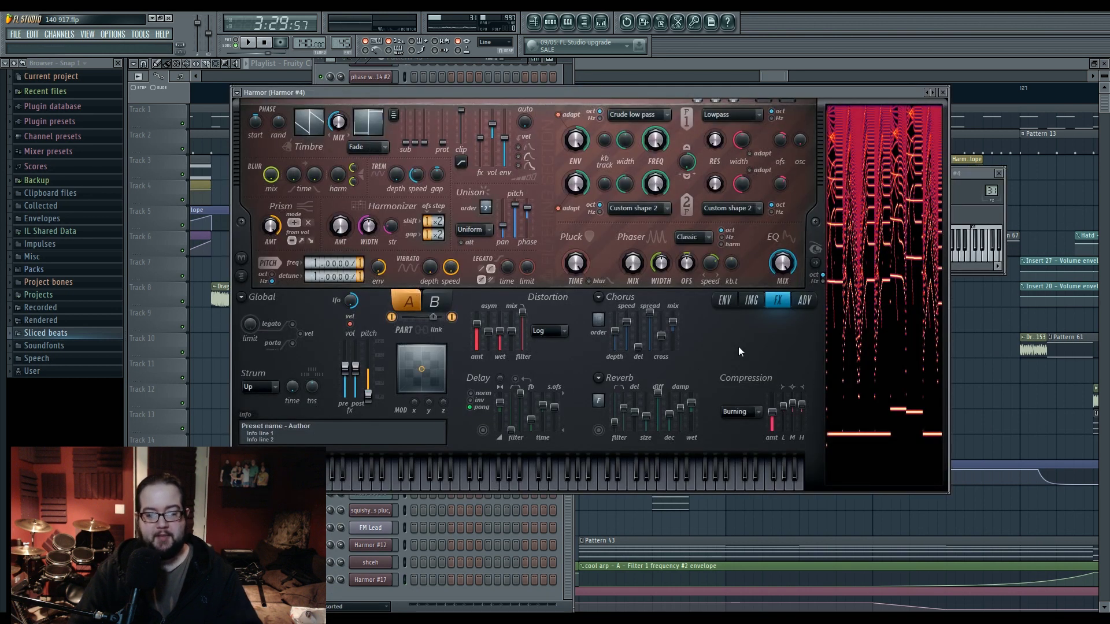
pyautogui.click(724, 300)
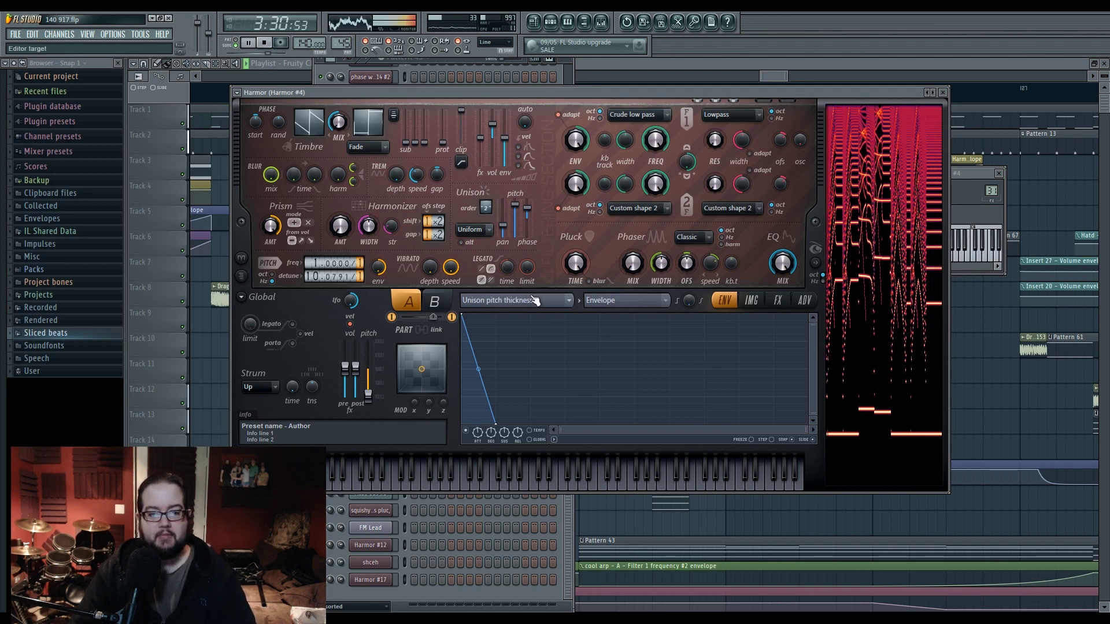
# Go back to the playlist and play a short section from the beginning of Pattern 45.
pyautogui.rightClick(625, 498)
pyautogui.scroll(-3, 624, 498)
pyautogui.scroll(-2, 624, 499)
pyautogui.click(462, 91)
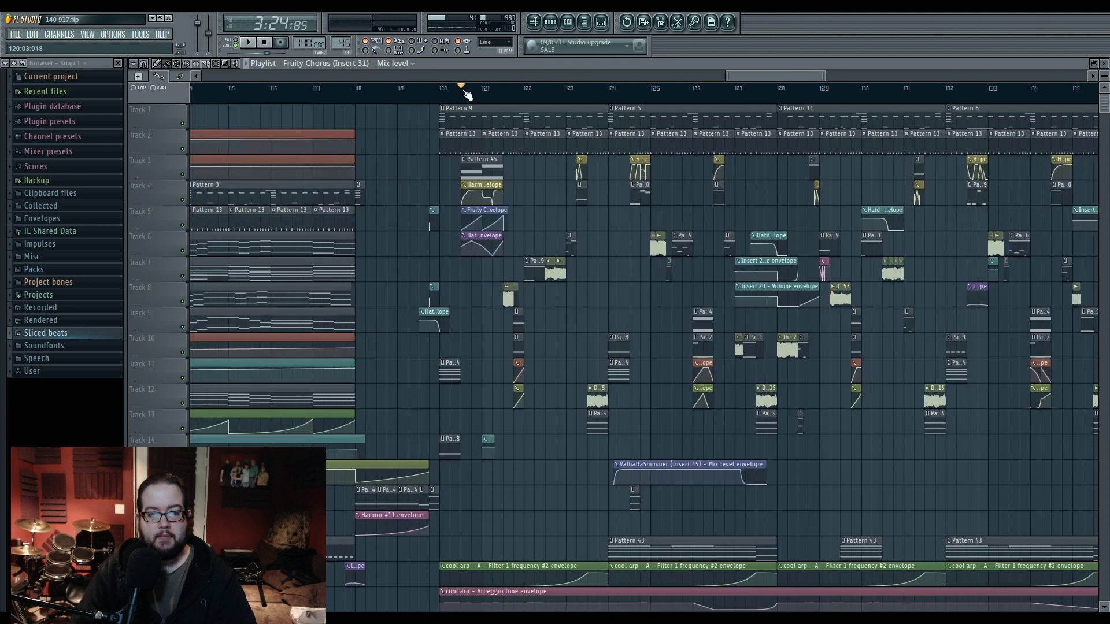
pyautogui.press('space')
pyautogui.scroll(5, 490, 323)
pyautogui.press('space')
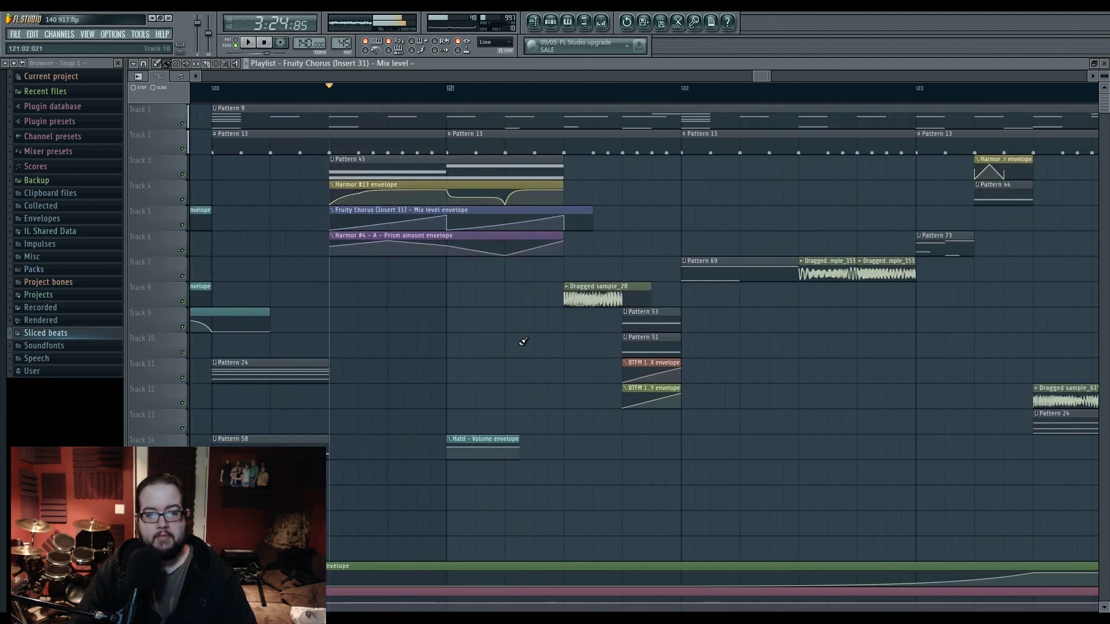
# Inspect the harmonic detuning multiplier in Harmor #4, return to the playlist and select the Harmor #13 envelope clip.
pyautogui.click(551, 29)
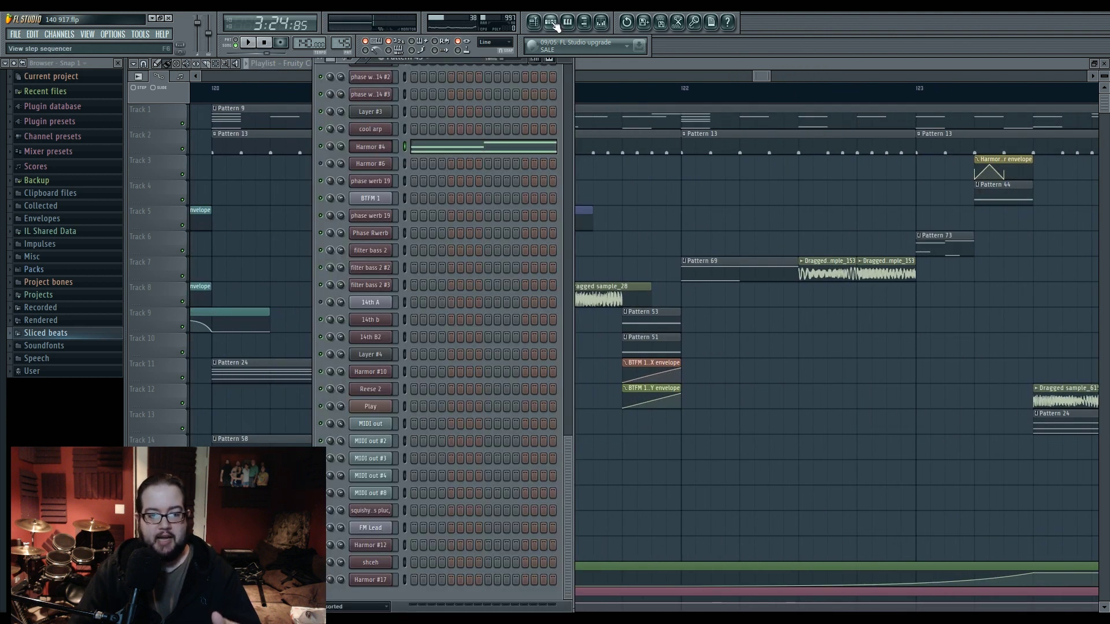
pyautogui.click(385, 153)
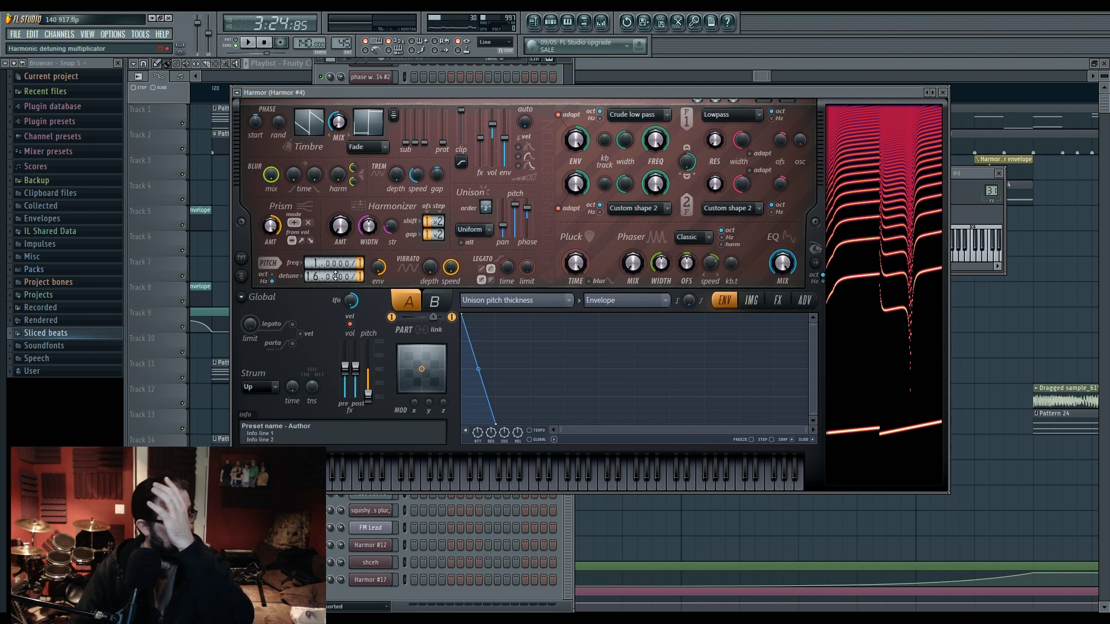
pyautogui.rightClick(630, 509)
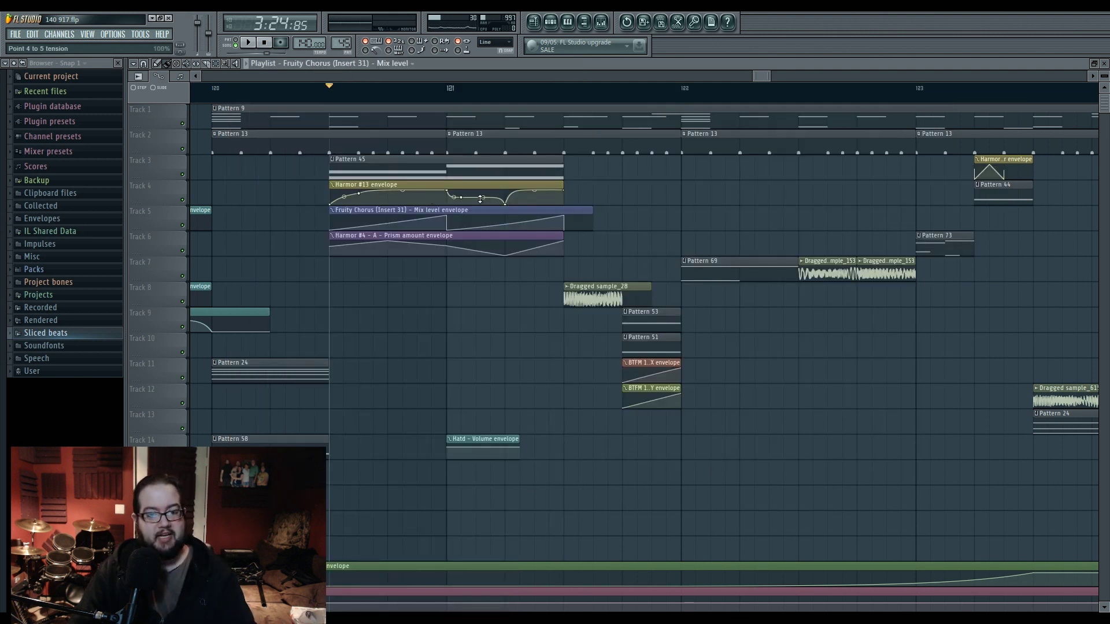
pyautogui.click(451, 184)
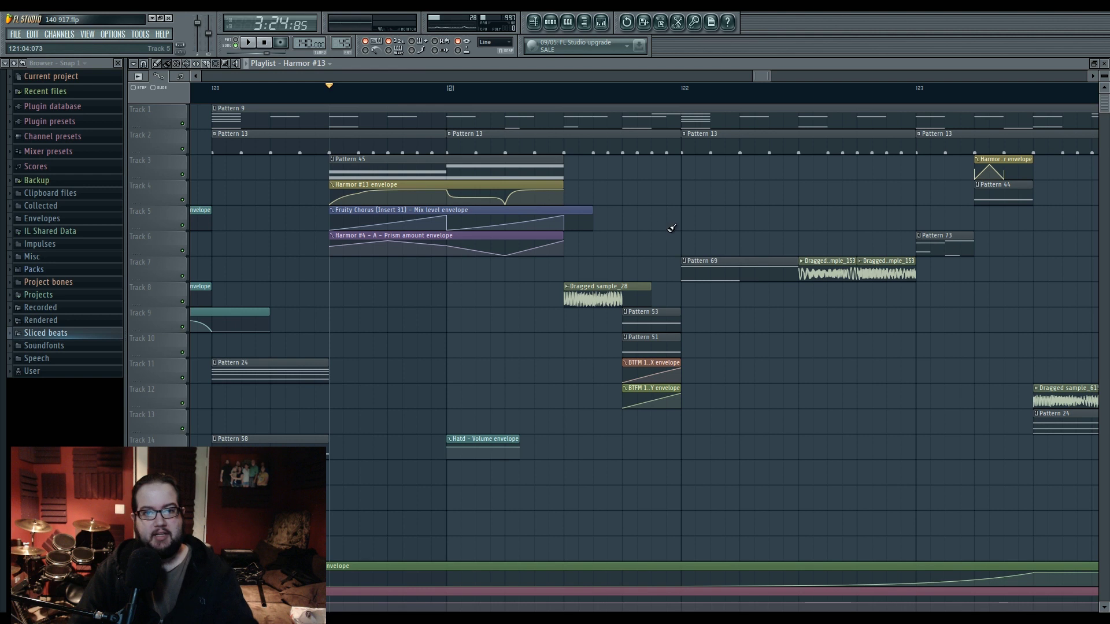
# Play the Pattern 48 passage under the Harmor #14 envelope from its start, then from the middle of the clip.
pyautogui.moveTo(666, 225); pyautogui.dragTo(637, 252)
pyautogui.scroll(-3, 598, 234)
pyautogui.scroll(3, 598, 236)
pyautogui.scroll(-3, 665, 249)
pyautogui.moveTo(982, 233); pyautogui.dragTo(561, 230)
pyautogui.scroll(3, 560, 230)
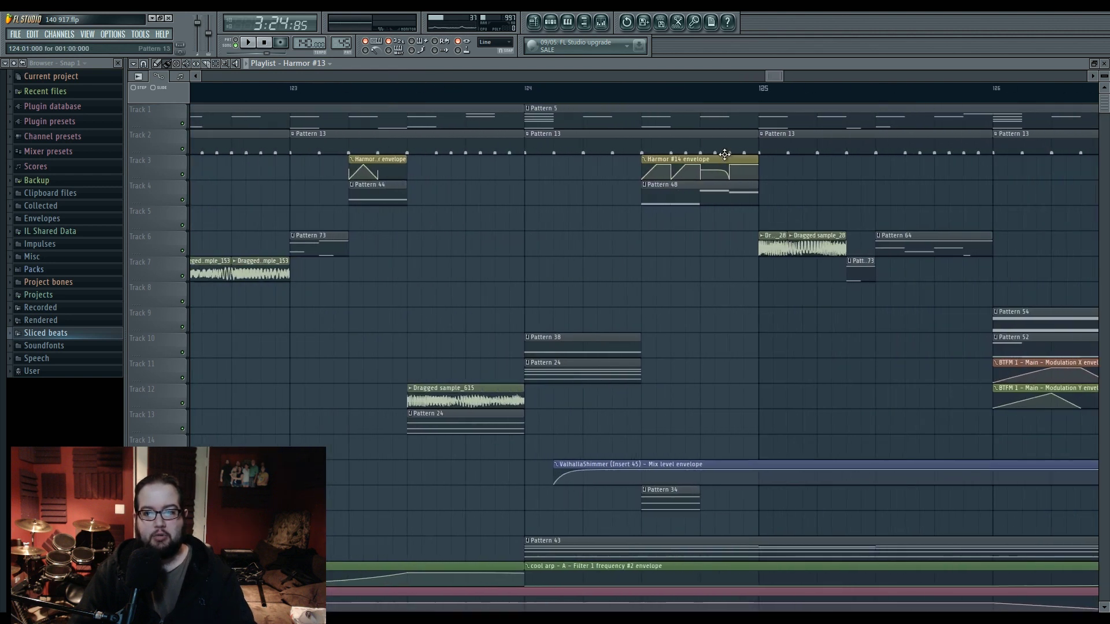
pyautogui.click(642, 101)
pyautogui.press('space')
pyautogui.click(642, 101)
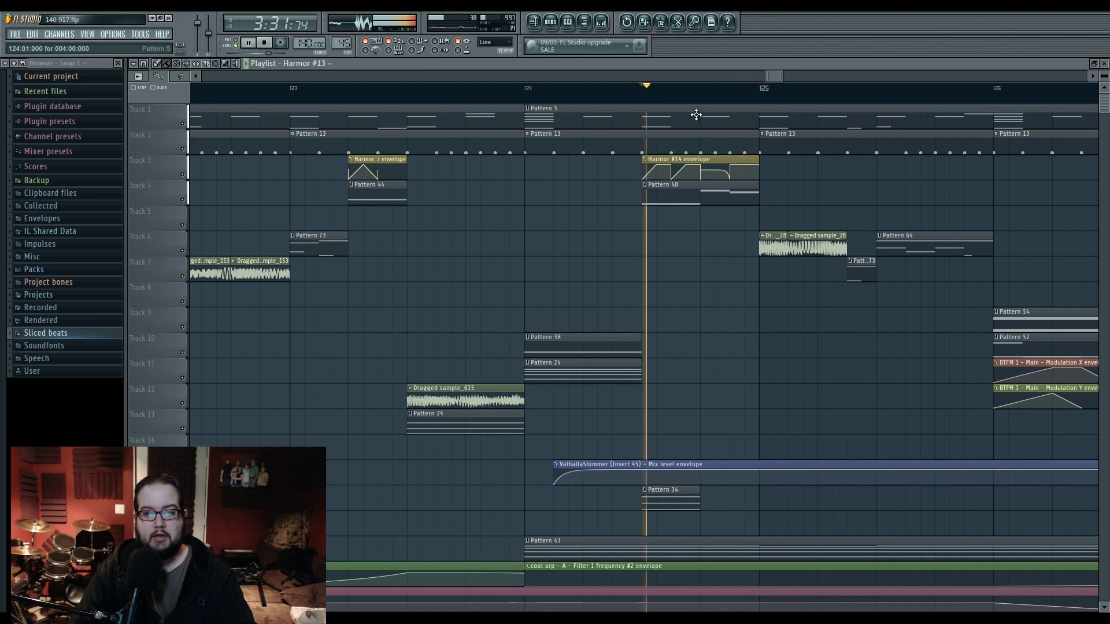
pyautogui.click(698, 98)
pyautogui.press('space')
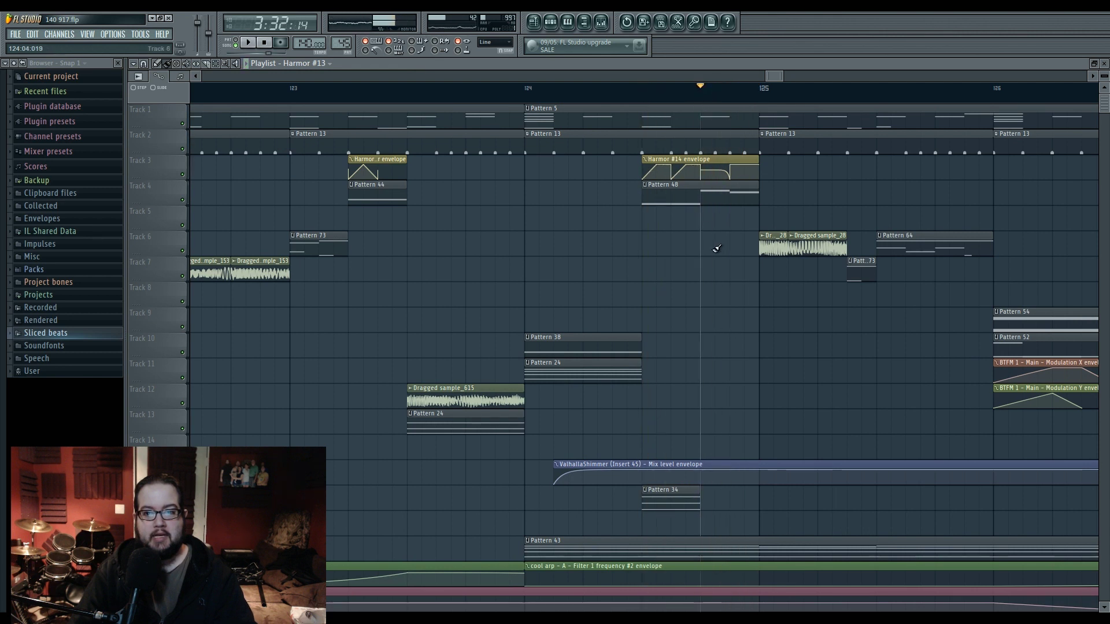
# Select the Harmor #14 envelope clip and place the playhead within its third segment, just before bar 125.
pyautogui.moveTo(718, 245)
pyautogui.mouseDown()
pyautogui.moveTo(610, 222)
pyautogui.moveTo(595, 243)
pyautogui.moveTo(404, 243)
pyautogui.moveTo(441, 260)
pyautogui.mouseUp()
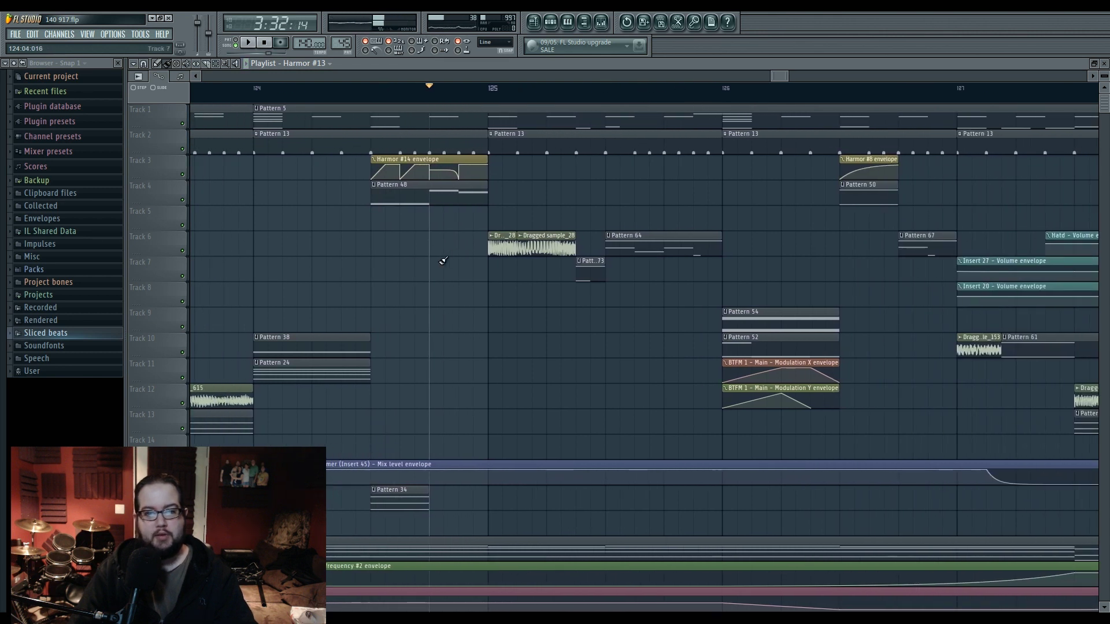
pyautogui.scroll(4, 434, 248)
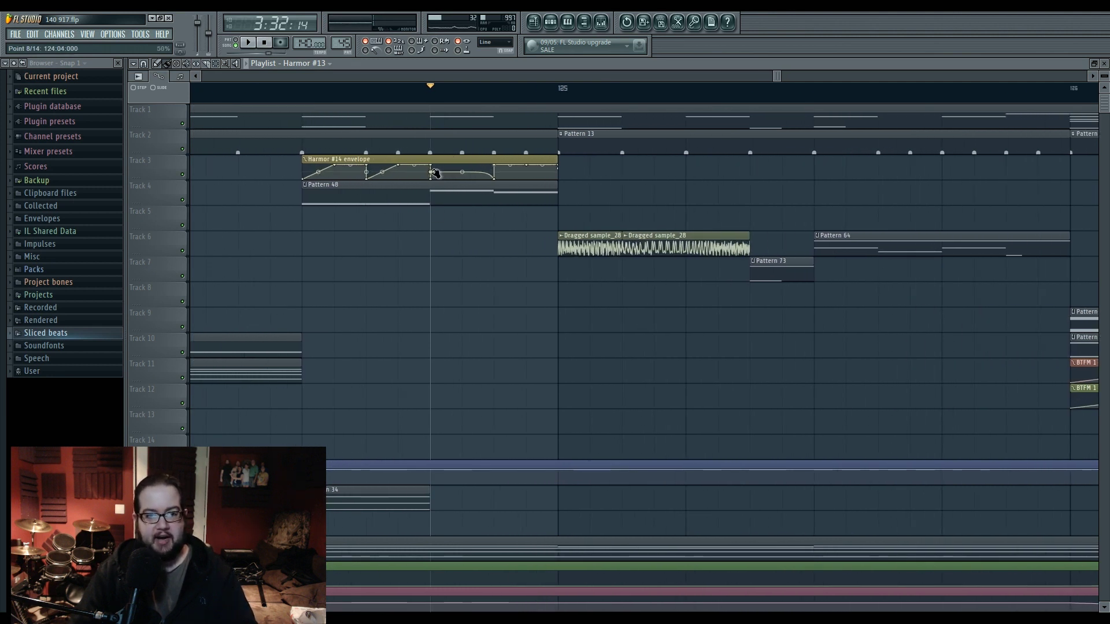
pyautogui.moveTo(435, 173); pyautogui.dragTo(435, 172)
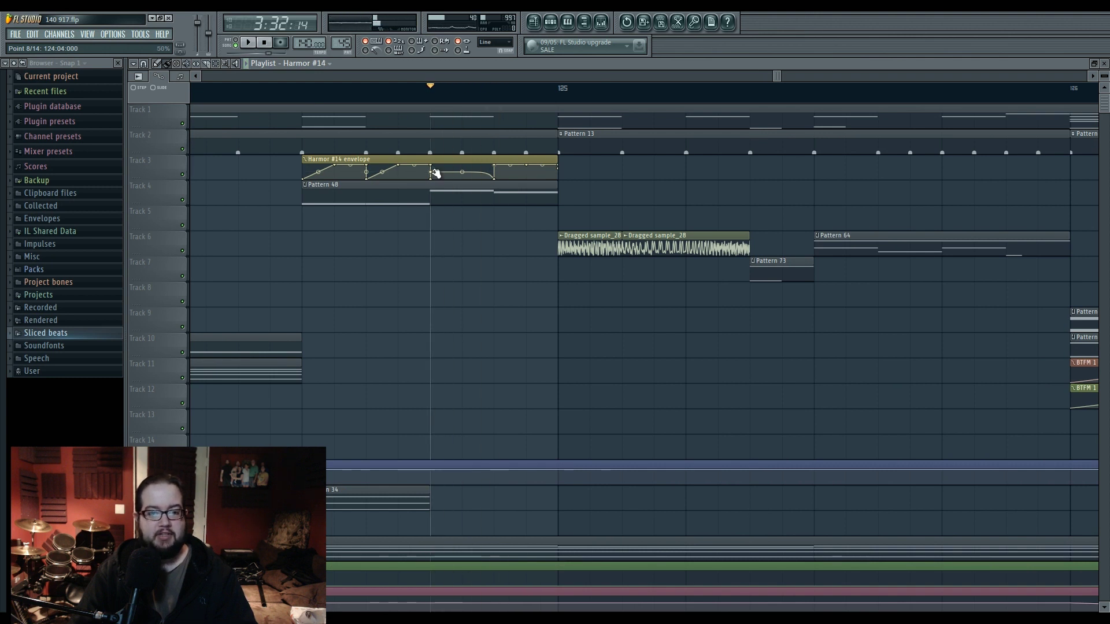
pyautogui.click(461, 92)
# Open Harmor #4 to examine its detune setting at the playhead and return to the playlist.
pyautogui.click(551, 22)
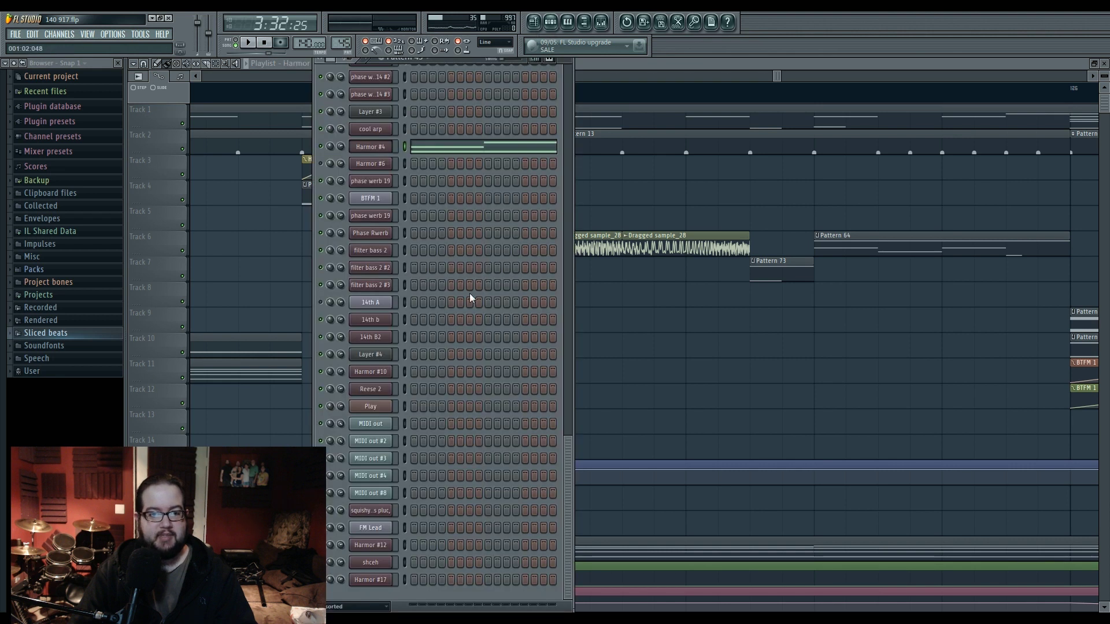
pyautogui.click(376, 151)
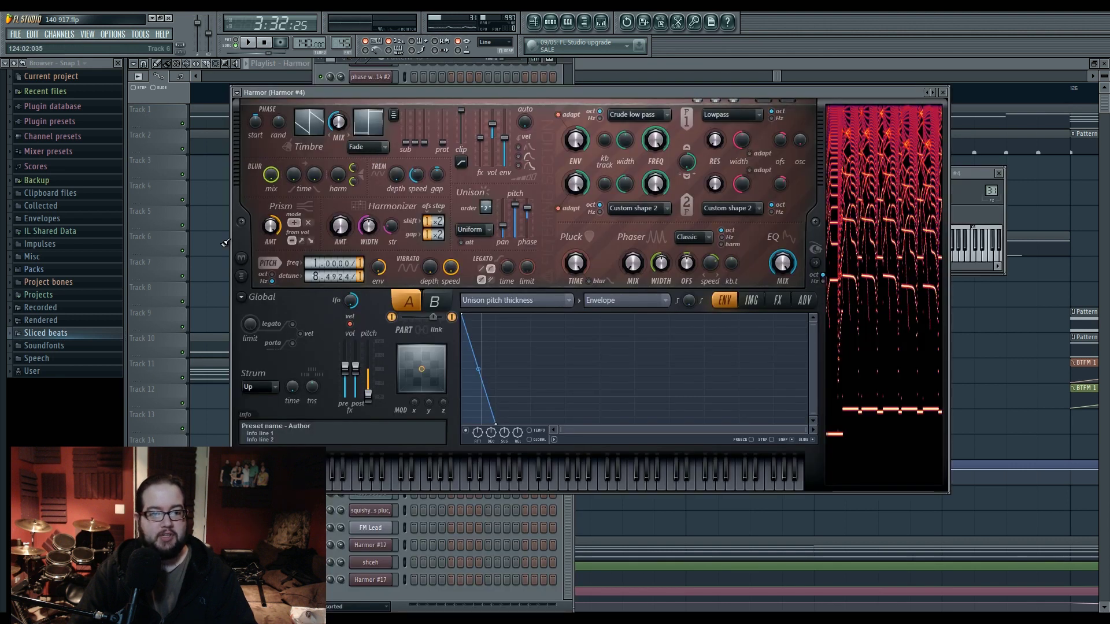
pyautogui.press('F5')
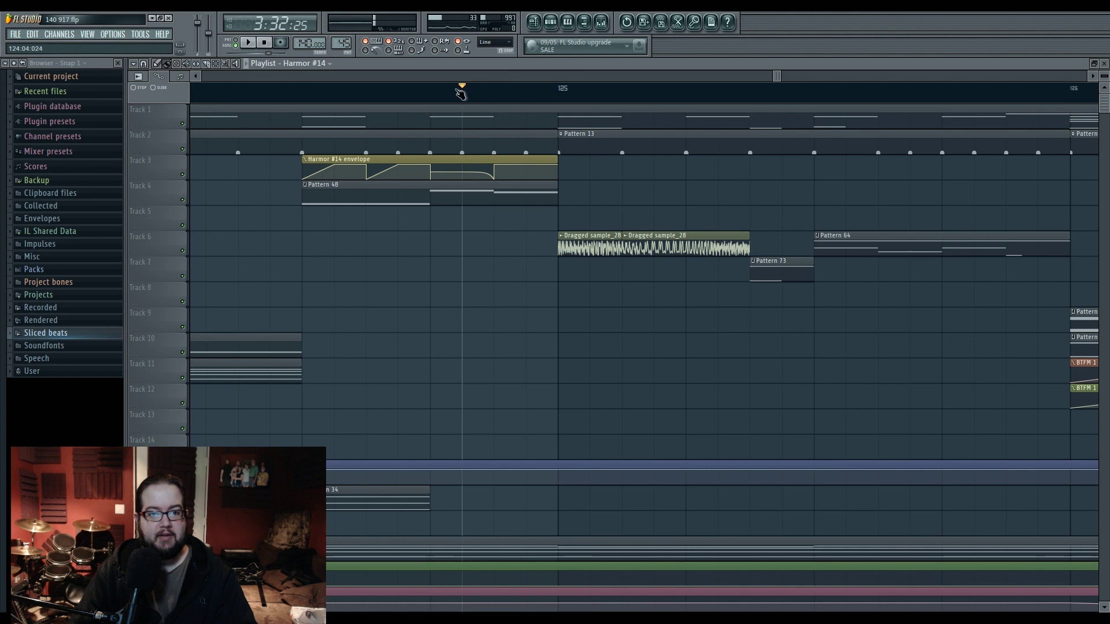
# Place the playhead at the start of the Harmor #14 envelope's third segment and open the Harmor #4 channel.
pyautogui.click(430, 89)
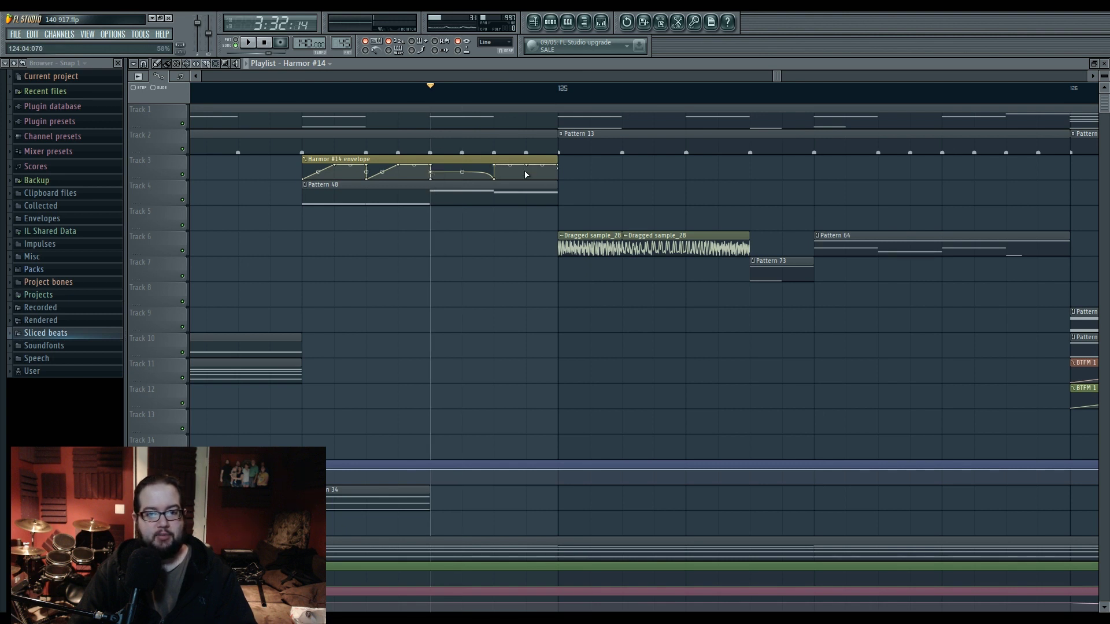
pyautogui.scroll(-6, 442, 246)
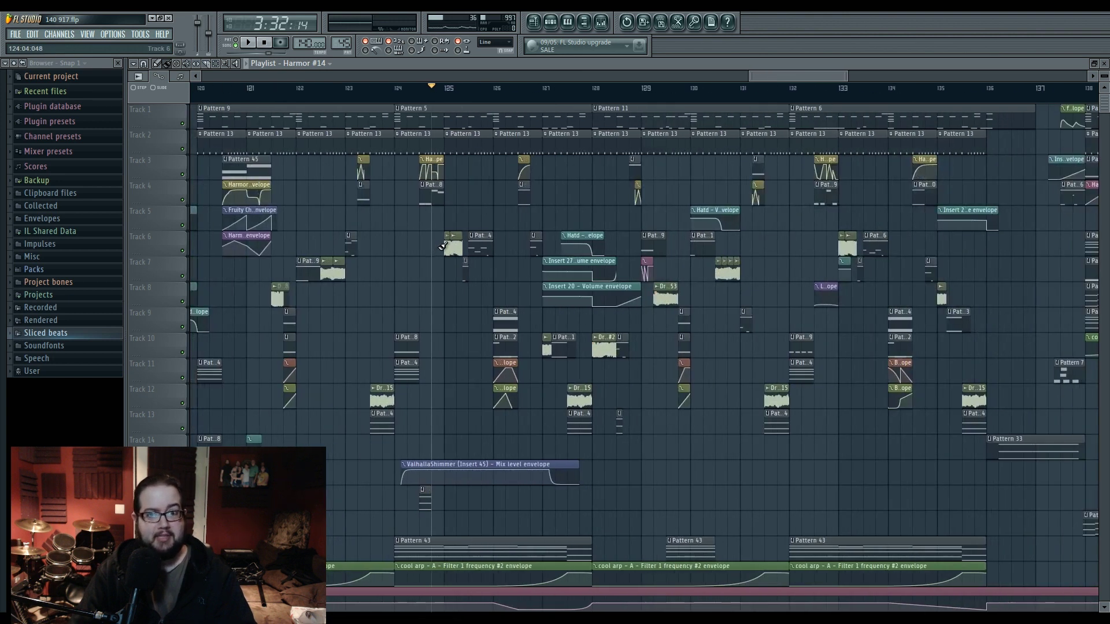
pyautogui.scroll(-3, 446, 279)
pyautogui.scroll(-3, 451, 280)
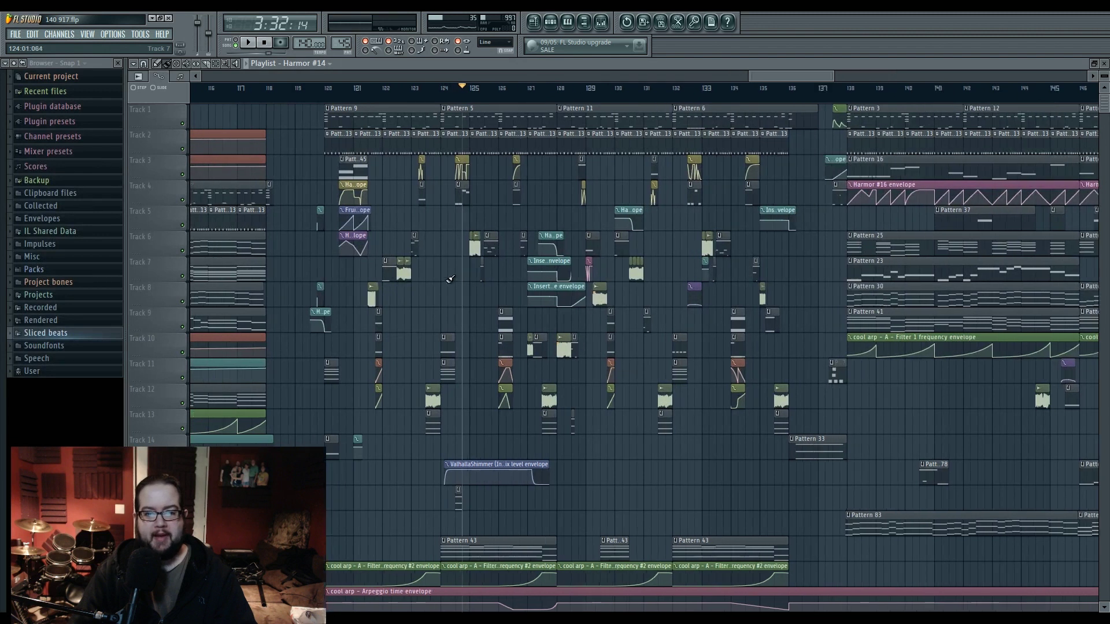
pyautogui.scroll(10, 450, 279)
pyautogui.click(550, 22)
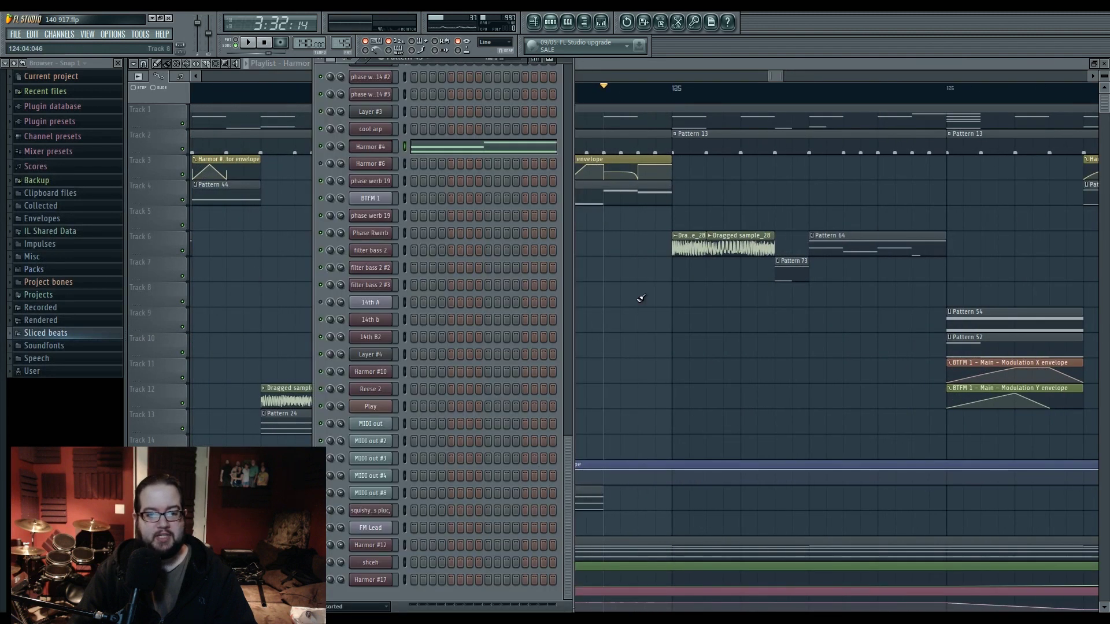
pyautogui.click(368, 150)
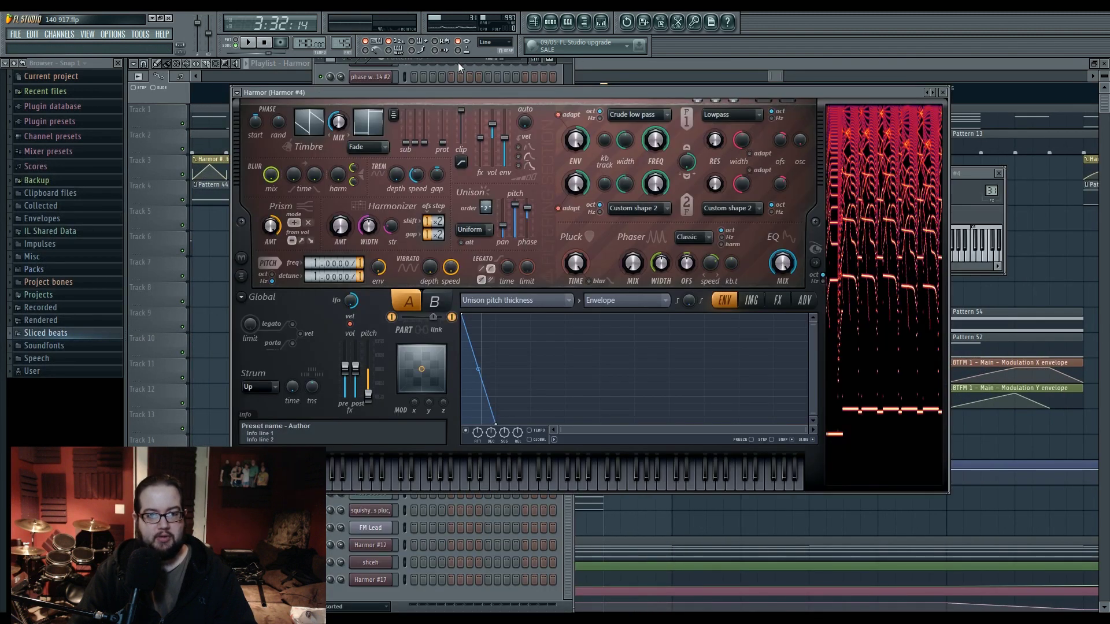
pyautogui.click(550, 23)
pyautogui.click(550, 23)
pyautogui.click(370, 155)
# Raise Harmor #4's pitch detune multiplier to 8.6 and audition it with a few notes.
pyautogui.moveTo(317, 276)
pyautogui.mouseDown()
pyautogui.moveTo(317, 258)
pyautogui.moveTo(331, 278)
pyautogui.moveTo(334, 264)
pyautogui.mouseUp()
pyautogui.press('c')
pyautogui.press('m')
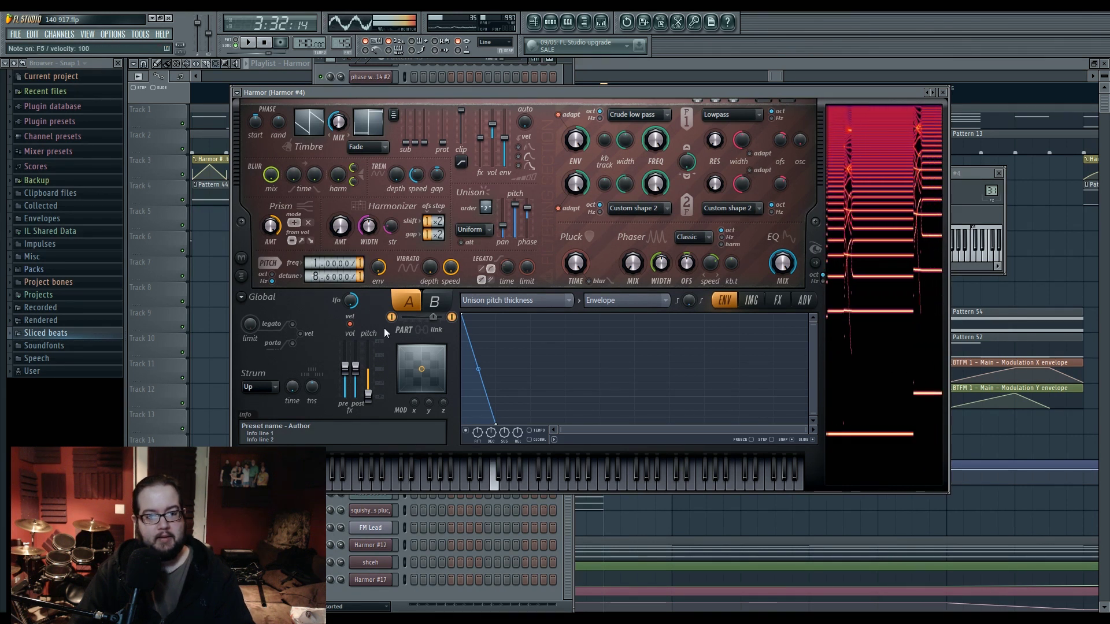
pyautogui.press('y')
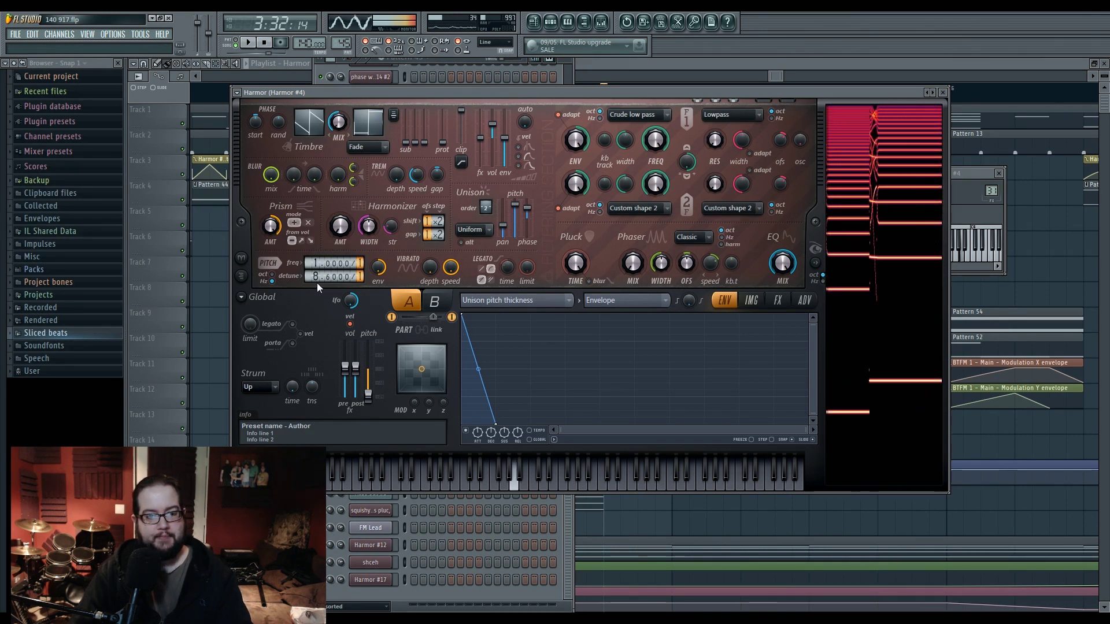
# Audition Harmor #4 with the detune nudged only slightly above 1, up to 1.04, and return the detune to 1.0000.
pyautogui.moveTo(316, 281); pyautogui.dragTo(337, 322)
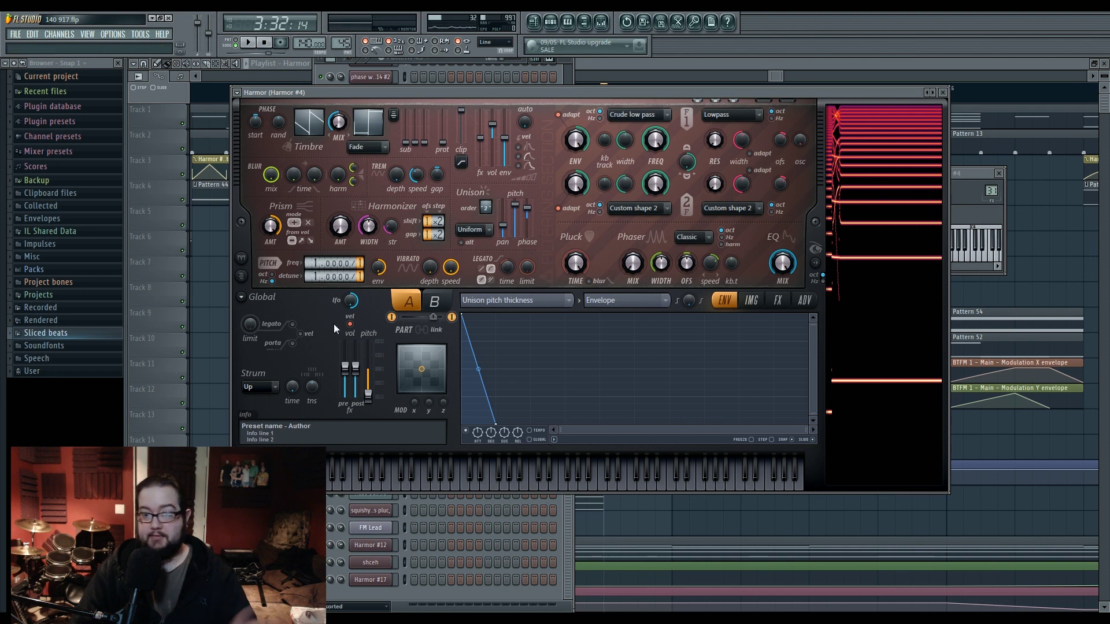
pyautogui.moveTo(332, 278); pyautogui.dragTo(332, 276)
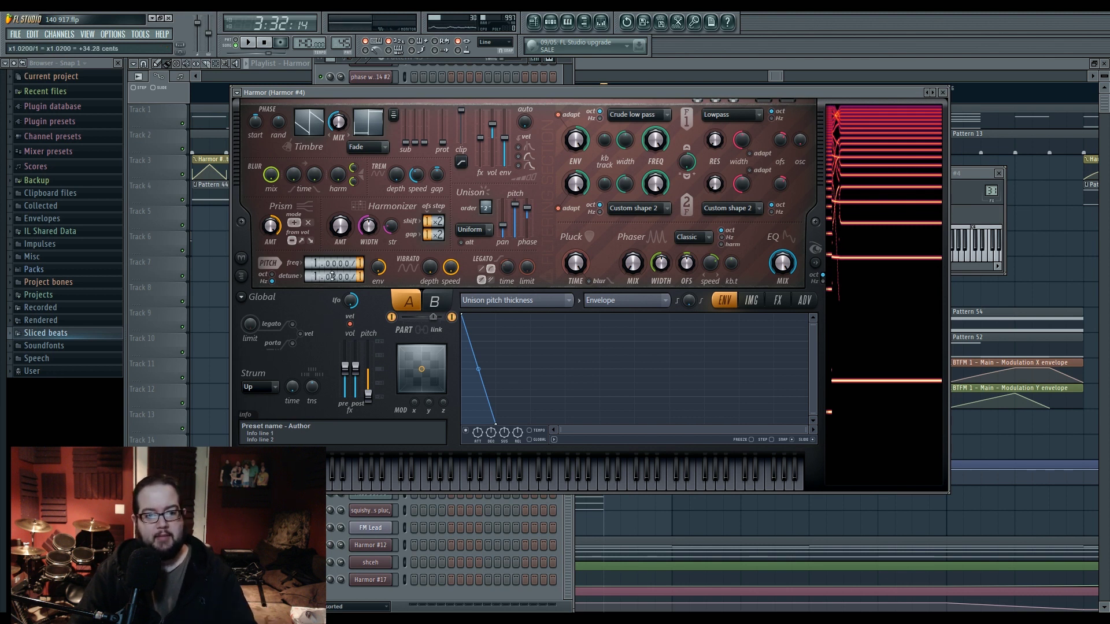
pyautogui.press('r')
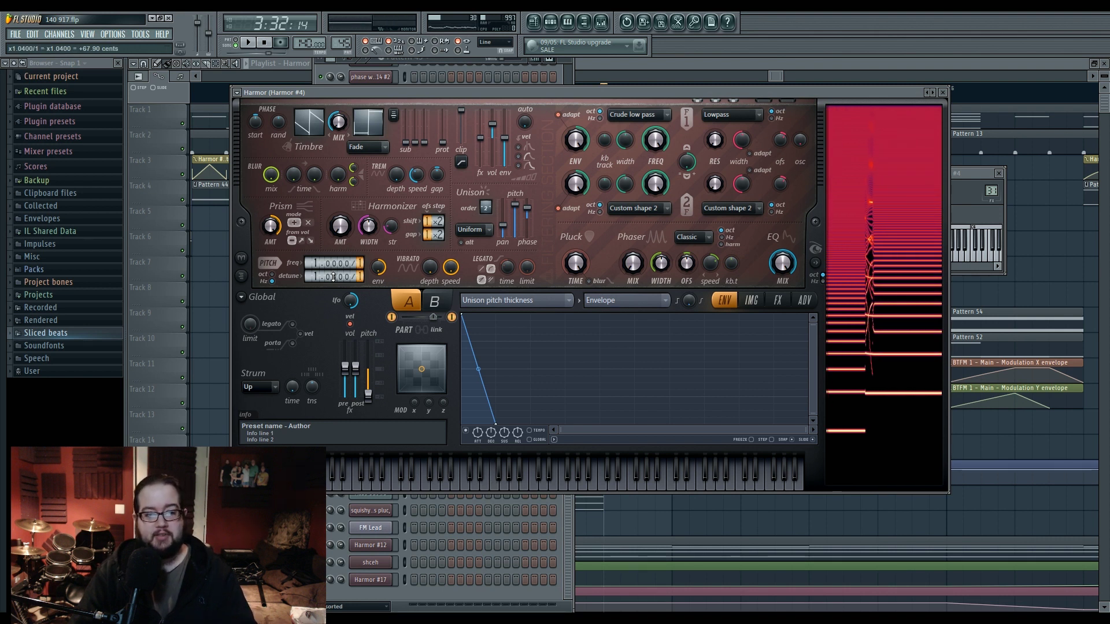
pyautogui.moveTo(332, 276); pyautogui.dragTo(331, 277)
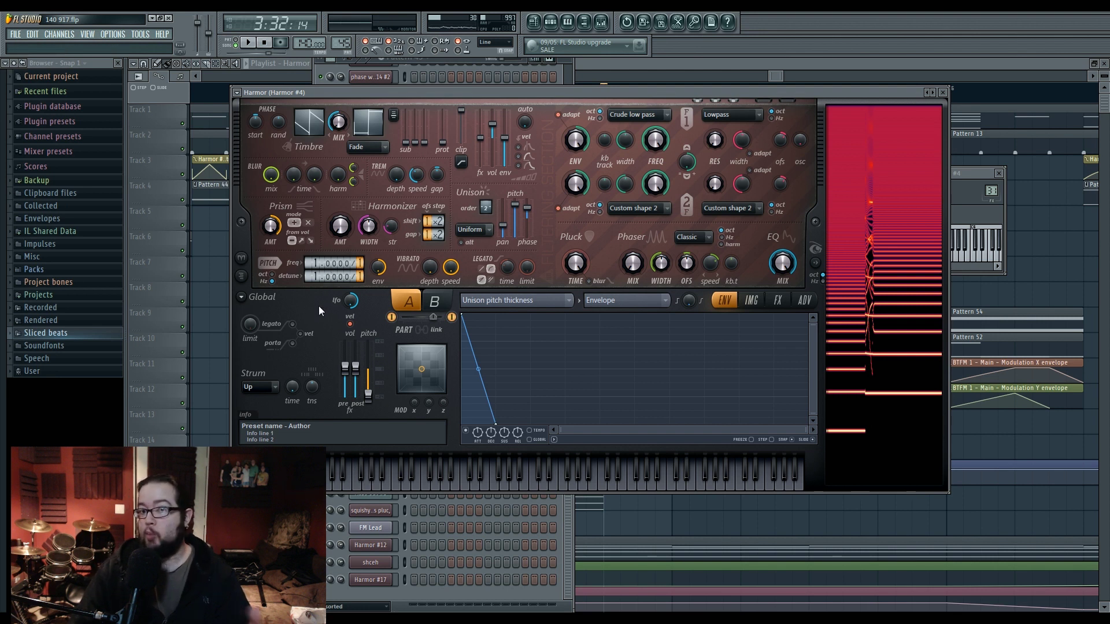
# Return to the playlist and place the playhead at the start of the Harmor #13 envelope clip.
pyautogui.click(600, 66)
pyautogui.scroll(-3, 505, 225)
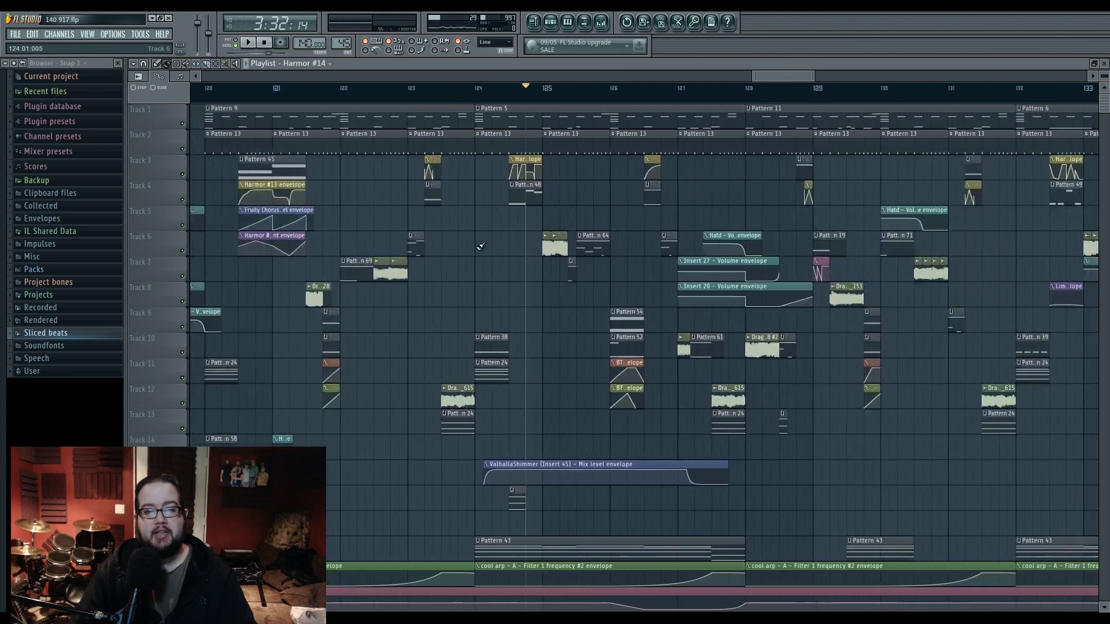
pyautogui.moveTo(475, 242); pyautogui.dragTo(669, 272)
pyautogui.click(437, 89)
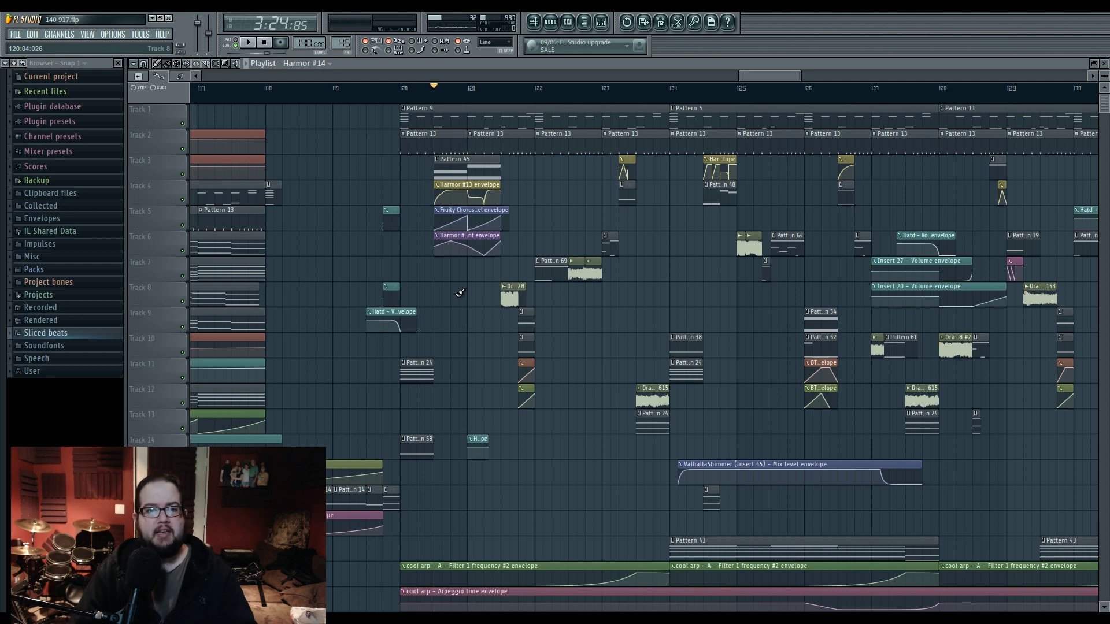
pyautogui.scroll(5, 459, 293)
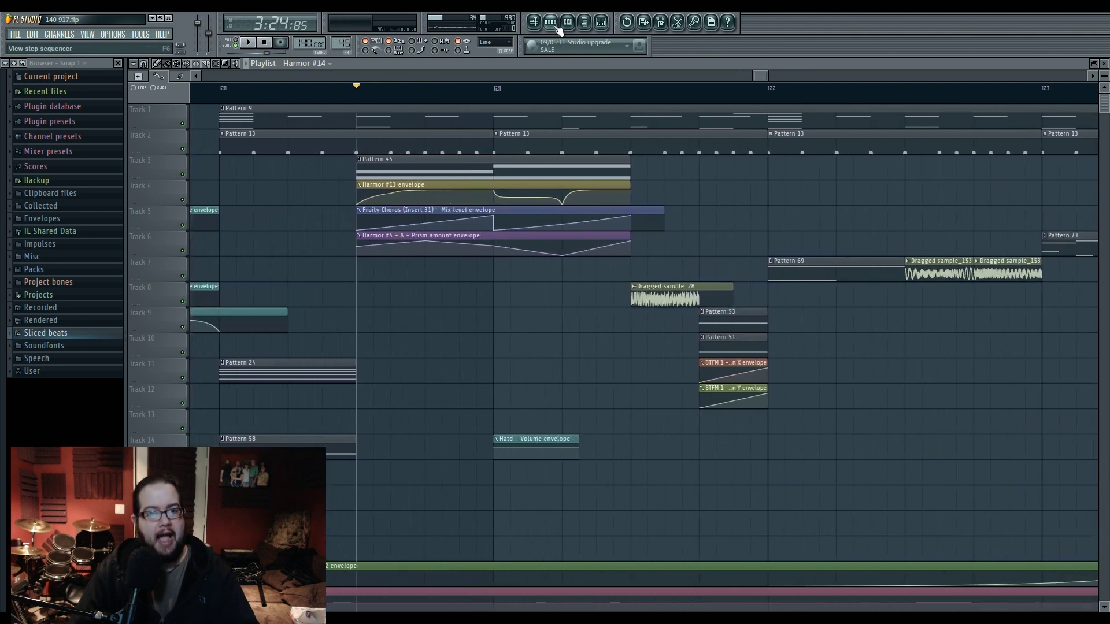
# Reopen Harmor #4 to examine its settings, shift its window slightly and return to the playlist.
pyautogui.click(552, 25)
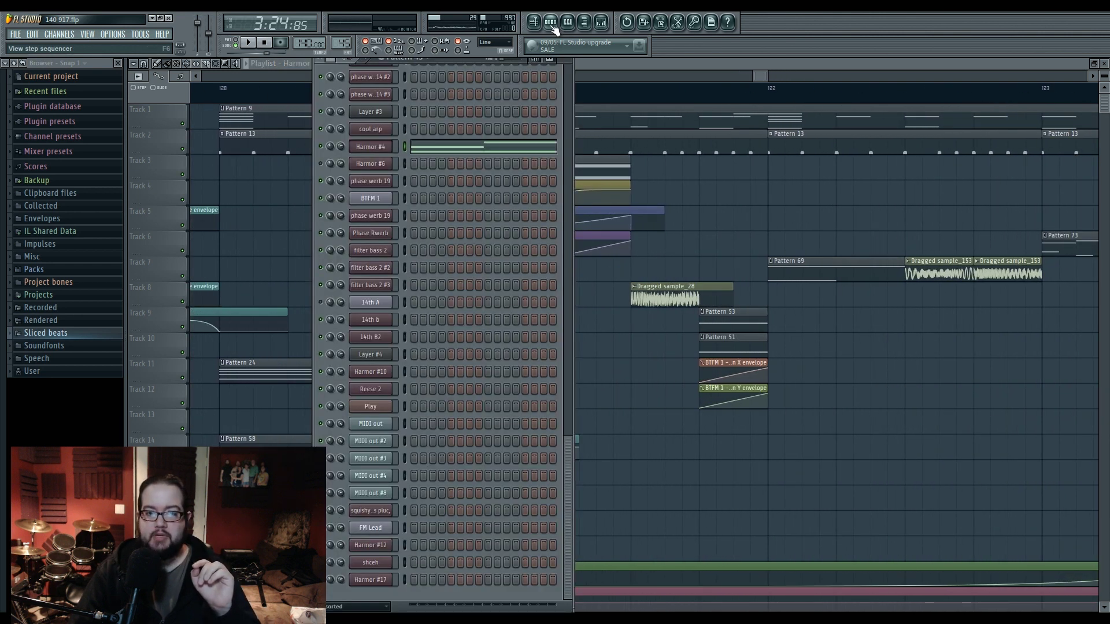
pyautogui.click(373, 147)
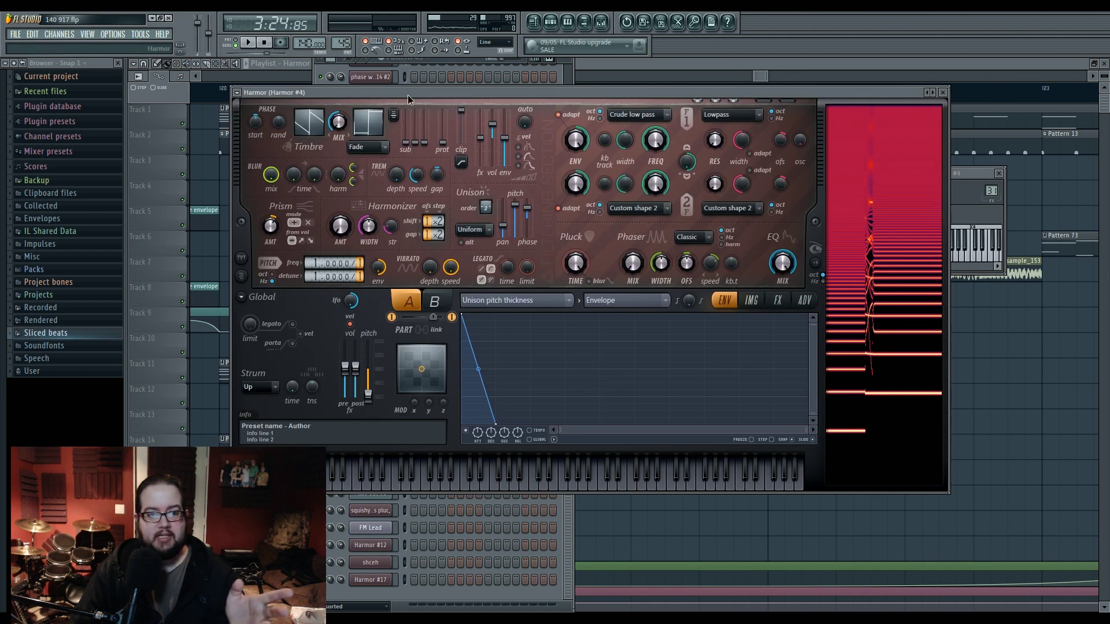
pyautogui.moveTo(408, 97); pyautogui.dragTo(430, 126)
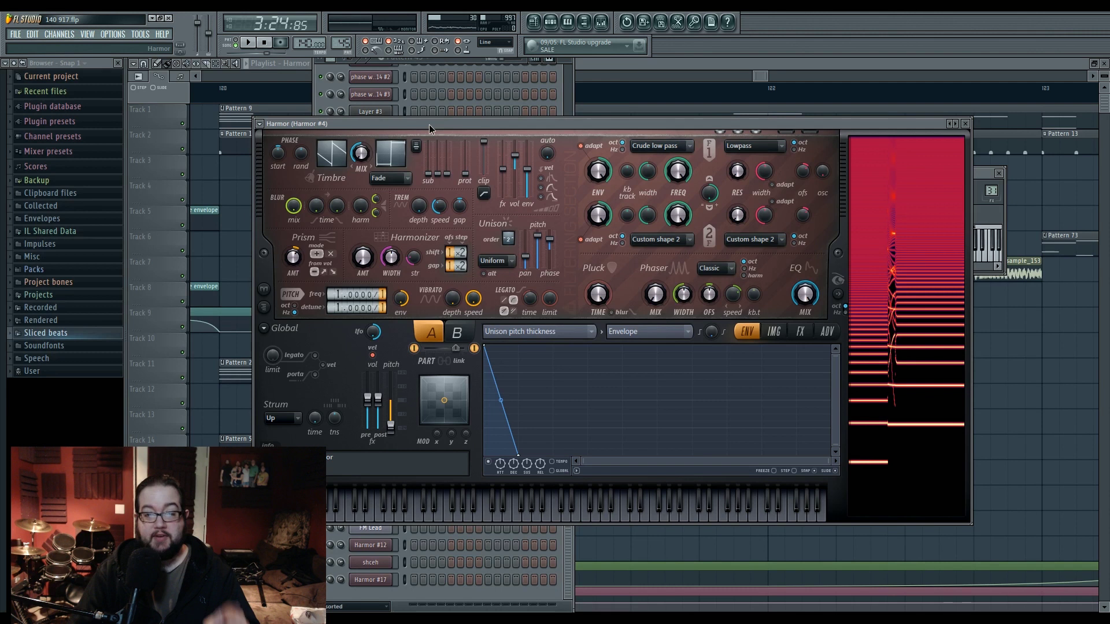
pyautogui.moveTo(429, 126); pyautogui.dragTo(430, 125)
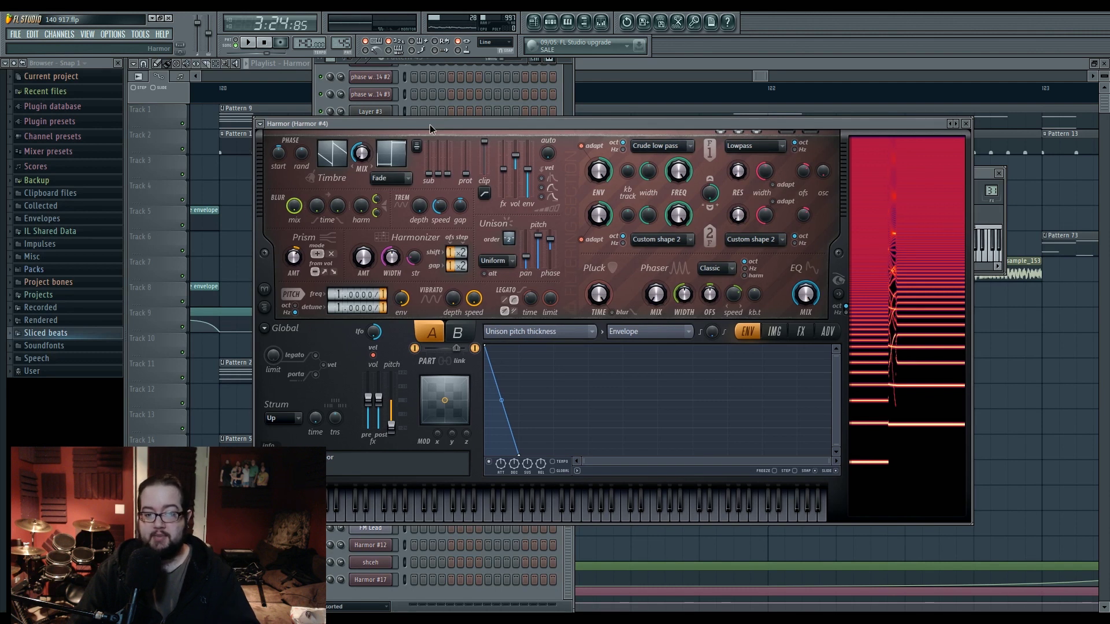
pyautogui.rightClick(244, 185)
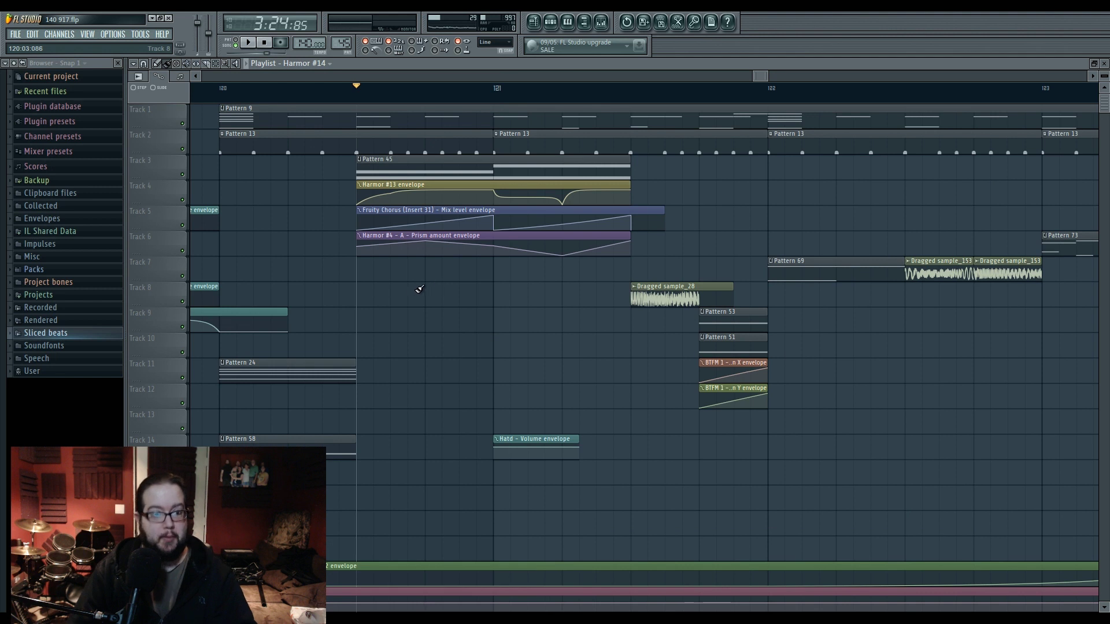
# Open Pattern 23 from the section starting at bar 138, play it briefly in pattern mode and return to the playlist.
pyautogui.scroll(-8, 359, 419)
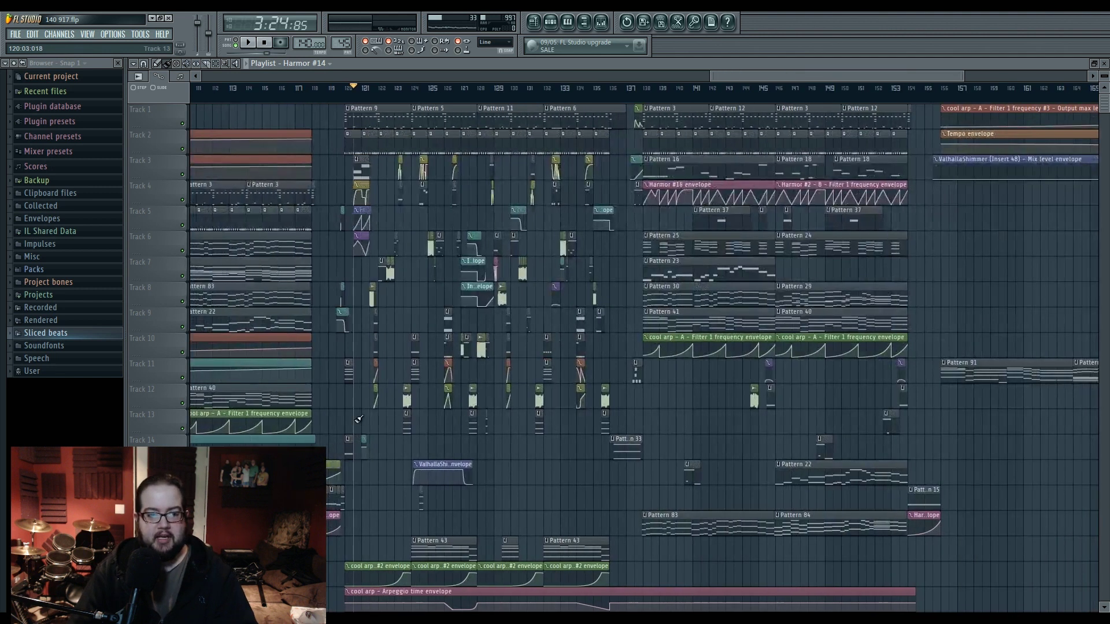
pyautogui.scroll(-1, 359, 418)
pyautogui.moveTo(367, 396); pyautogui.dragTo(477, 427)
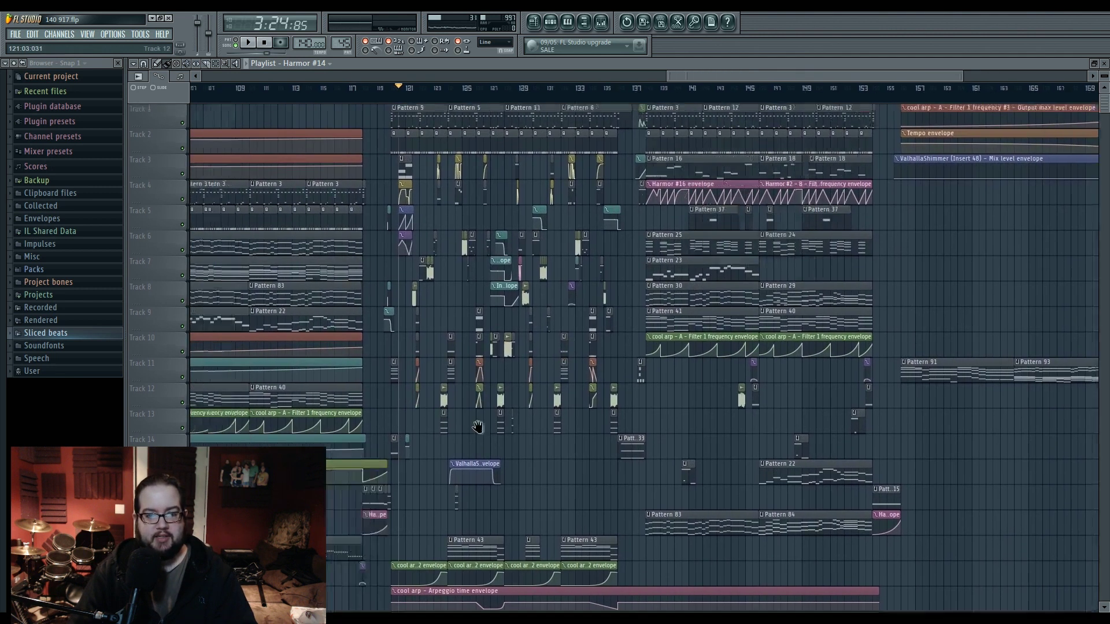
pyautogui.scroll(6, 694, 332)
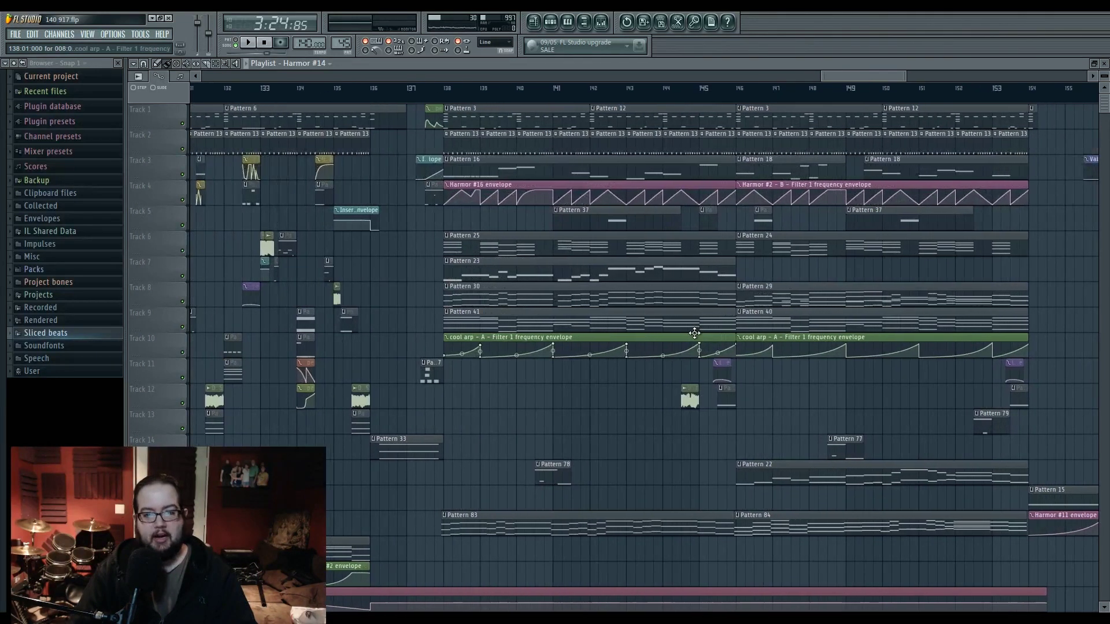
pyautogui.scroll(2, 694, 333)
pyautogui.doubleClick(395, 273)
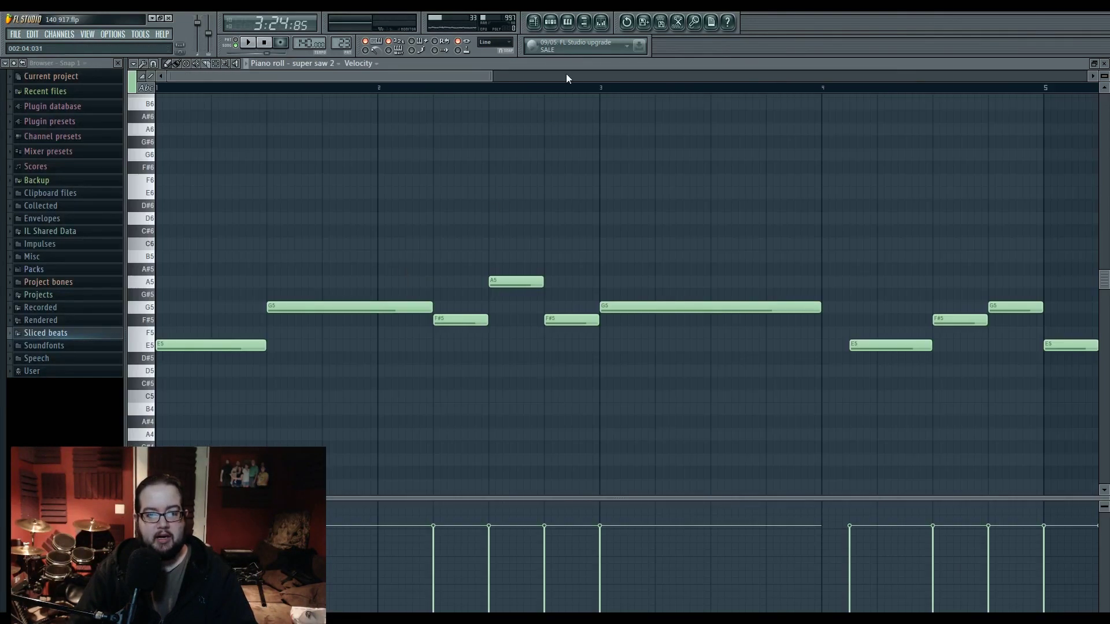
pyautogui.click(556, 24)
pyautogui.click(230, 44)
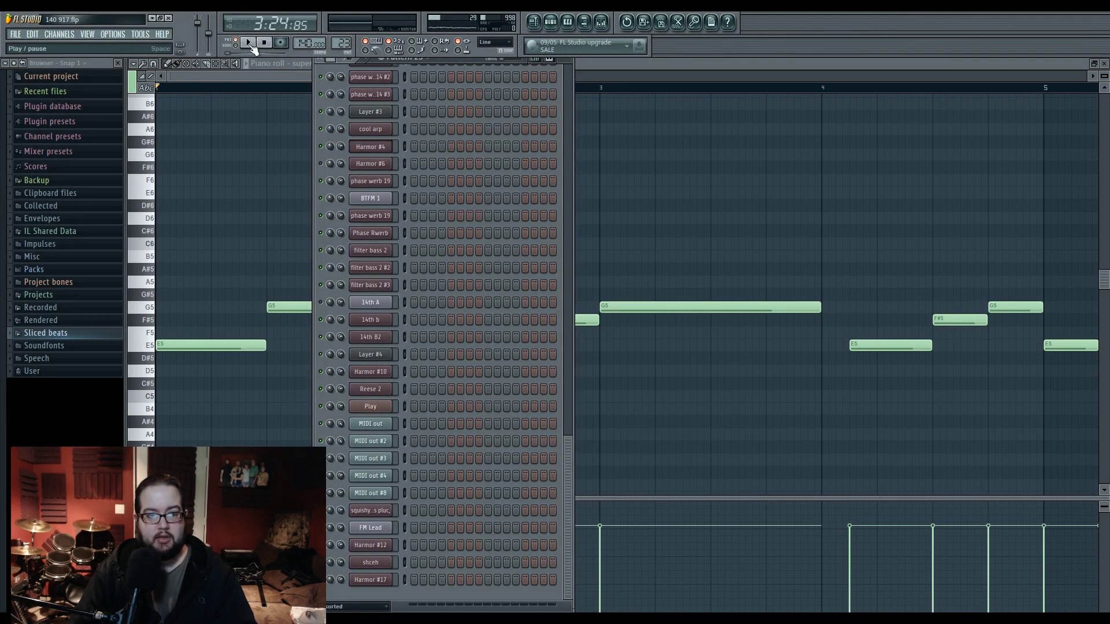
pyautogui.click(250, 44)
pyautogui.click(264, 41)
pyautogui.click(533, 22)
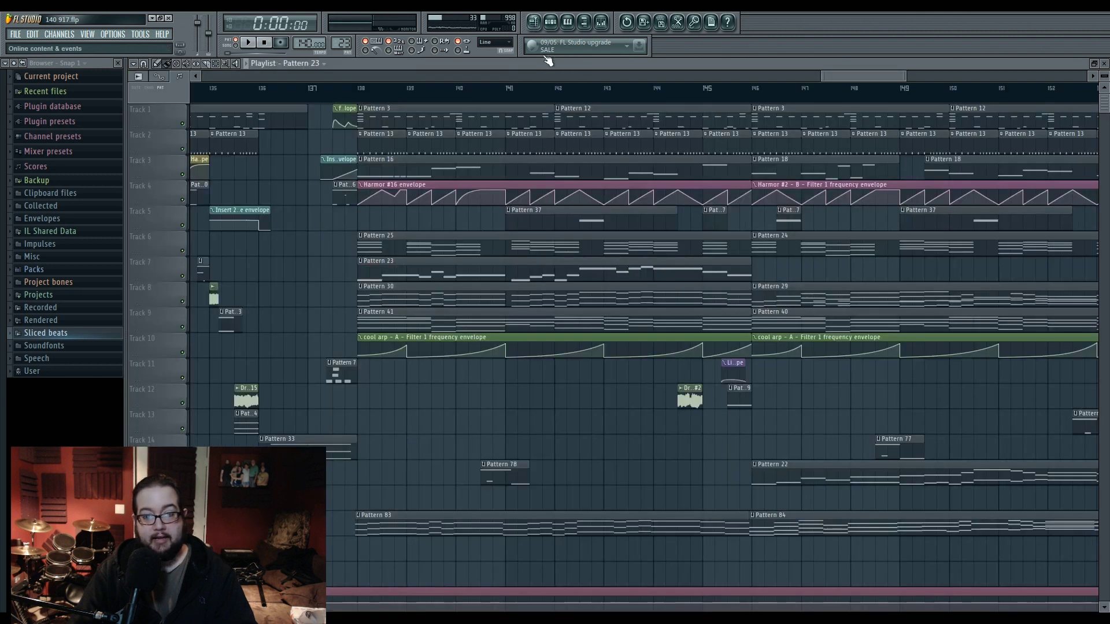
# Open Pattern 16, play it and find its Layer #2 channel in the step sequencer.
pyautogui.doubleClick(417, 174)
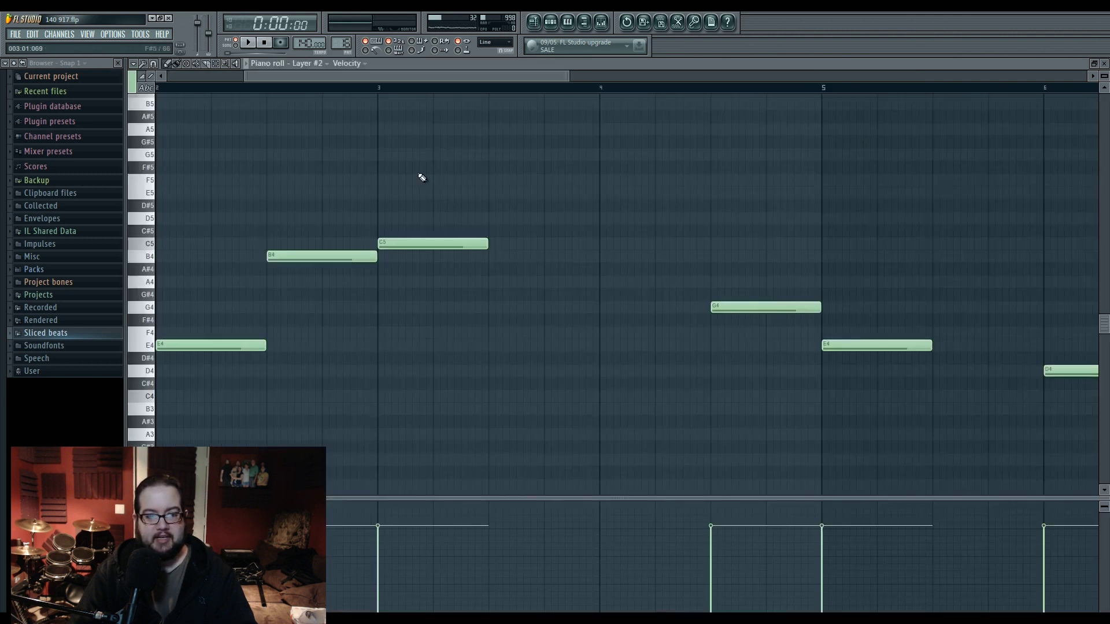
pyautogui.click(249, 43)
pyautogui.click(552, 24)
pyautogui.scroll(5, 507, 275)
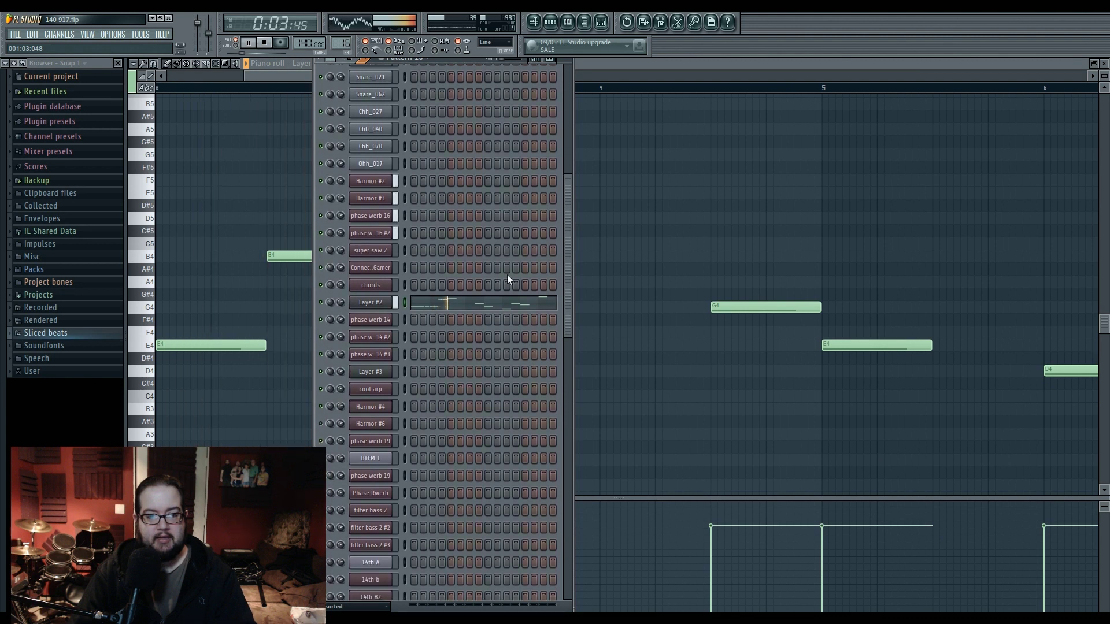
pyautogui.press('space')
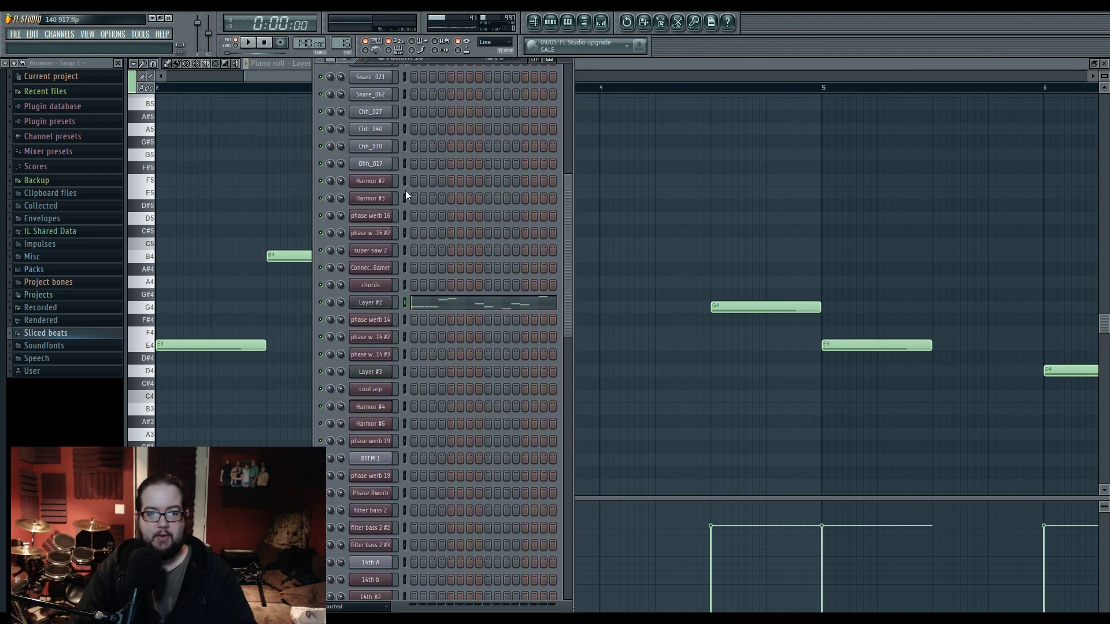
# Open the layered synths Harmor #2, Harmor #3, phase werb 16 and phase werb 16 #2 in turn, auditioning a note on each.
pyautogui.click(385, 182)
pyautogui.press('v')
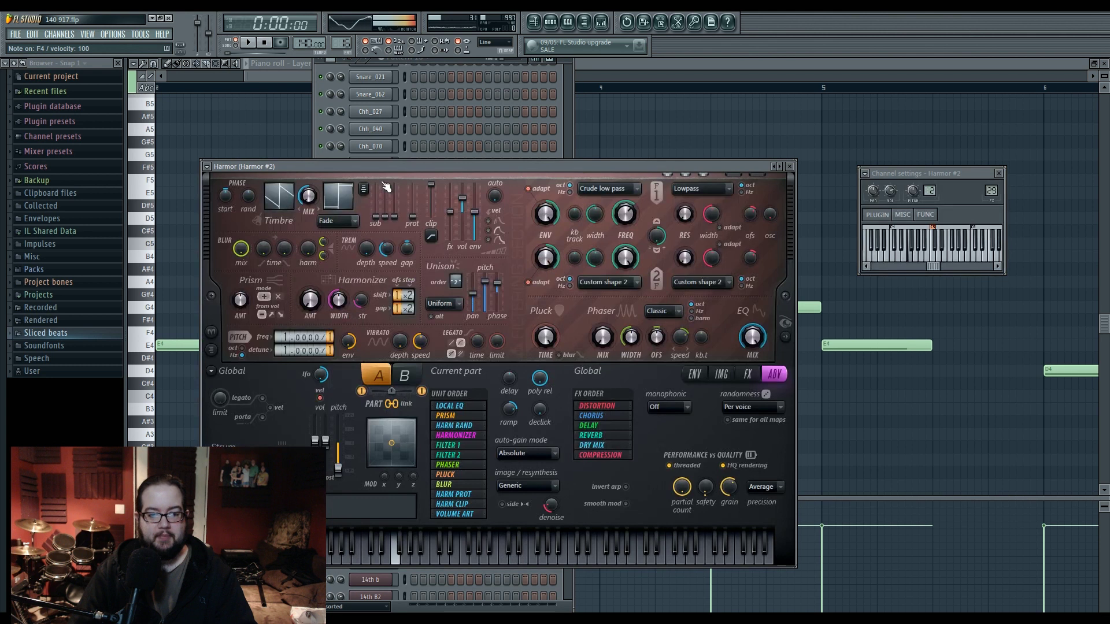
pyautogui.click(455, 63)
pyautogui.click(386, 197)
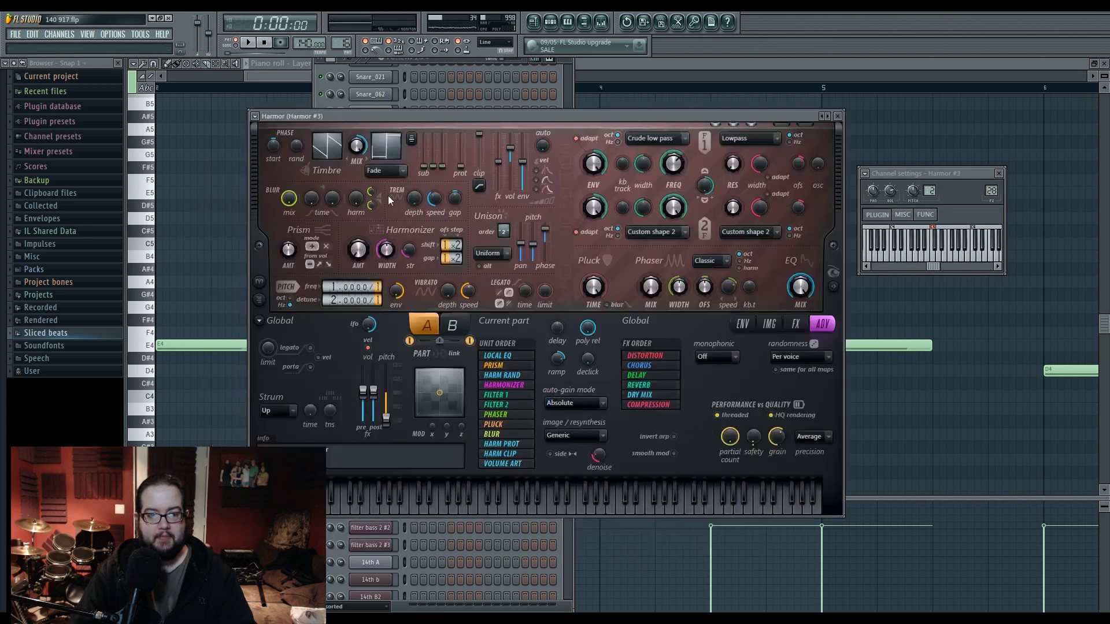
pyautogui.press('v')
pyautogui.click(456, 61)
pyautogui.click(382, 213)
pyautogui.press('v')
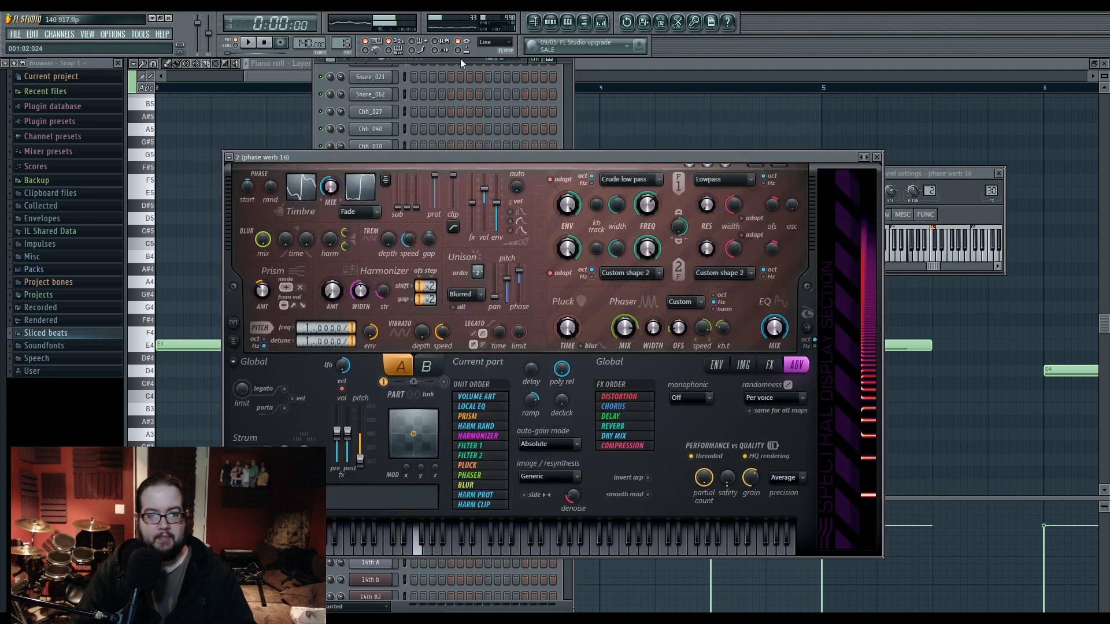
pyautogui.click(460, 58)
pyautogui.click(379, 230)
pyautogui.press('v')
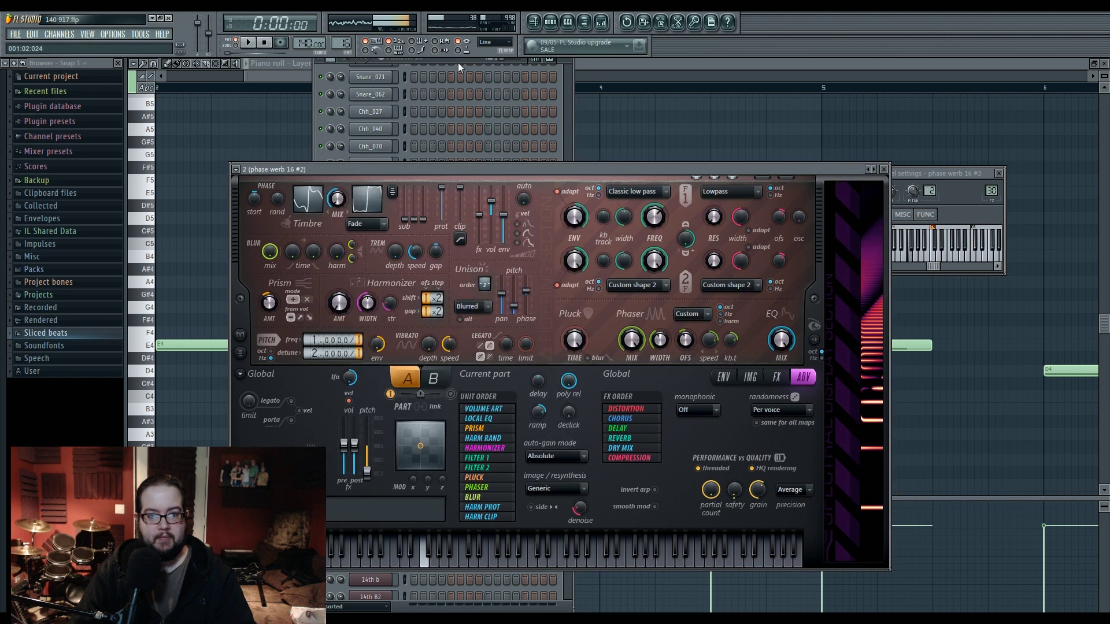
# Play Pattern 16 through all its layered channels and return to the playlist.
pyautogui.click(458, 63)
pyautogui.press('space')
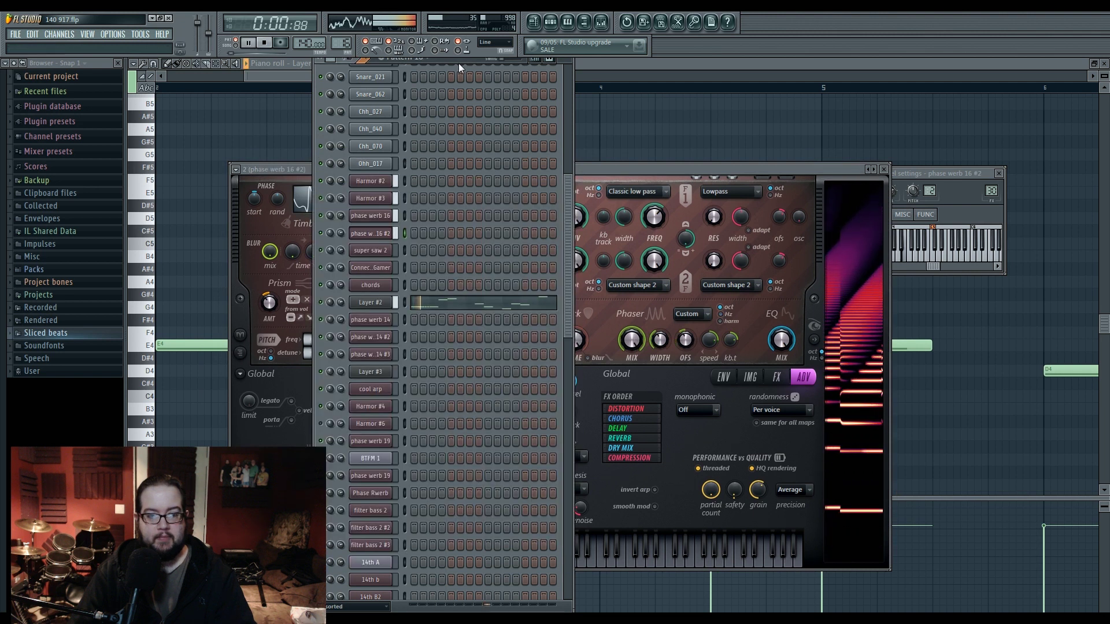
pyautogui.press('space')
pyautogui.click(533, 21)
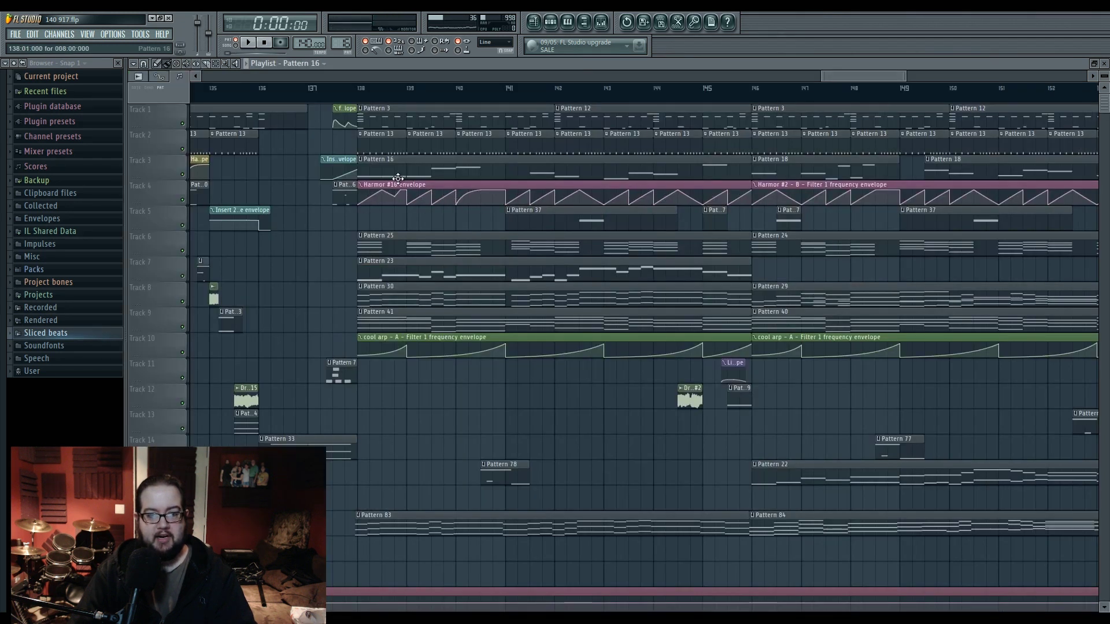
# Solo tracks 3 and 4 in the playlist and play the song from bar 138.
pyautogui.rightClick(182, 174)
pyautogui.click(182, 200)
pyautogui.press('l')
pyautogui.click(359, 92)
pyautogui.press('space')
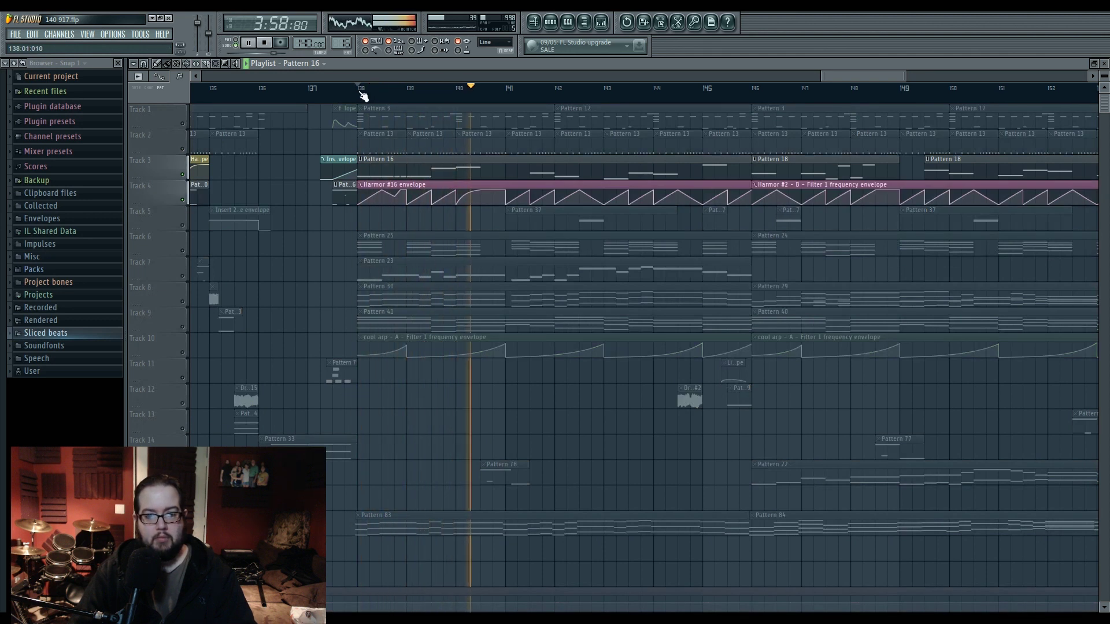
# Stop the song, open Pattern 58 at bar 120 in the playlist and play it on its own.
pyautogui.press('space')
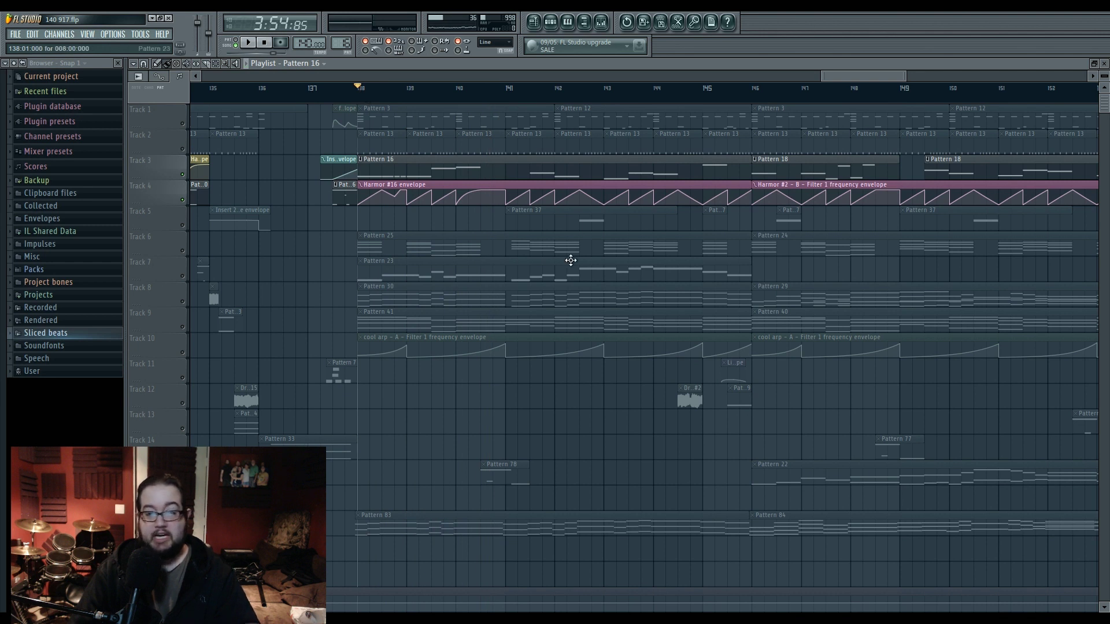
pyautogui.hscroll(-10, 470, 289)
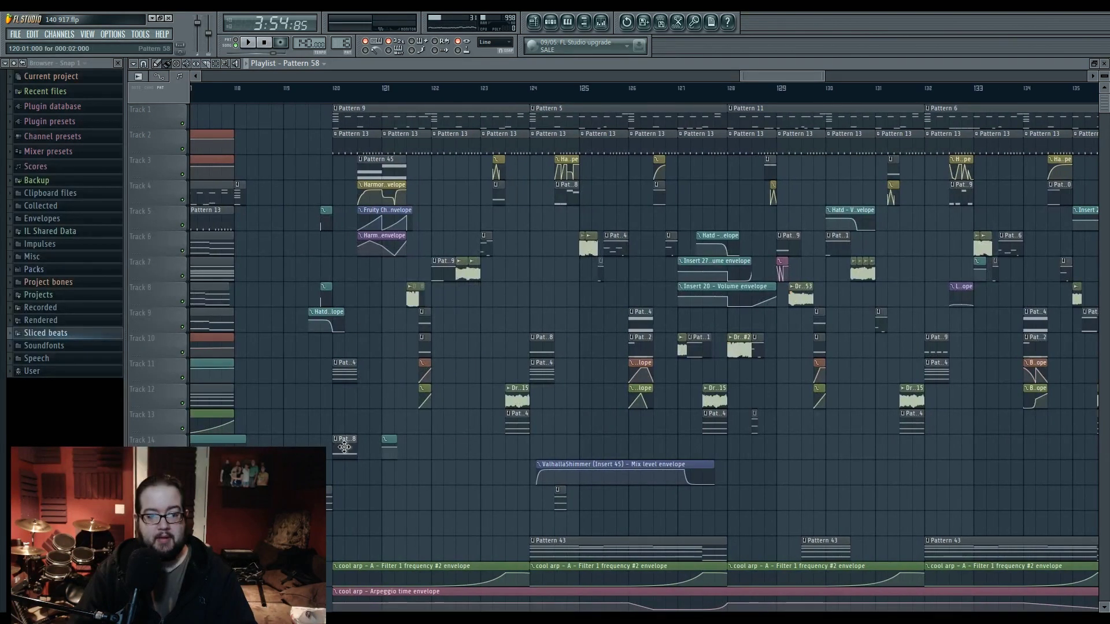
pyautogui.doubleClick(345, 445)
pyautogui.click(236, 46)
pyautogui.press('space')
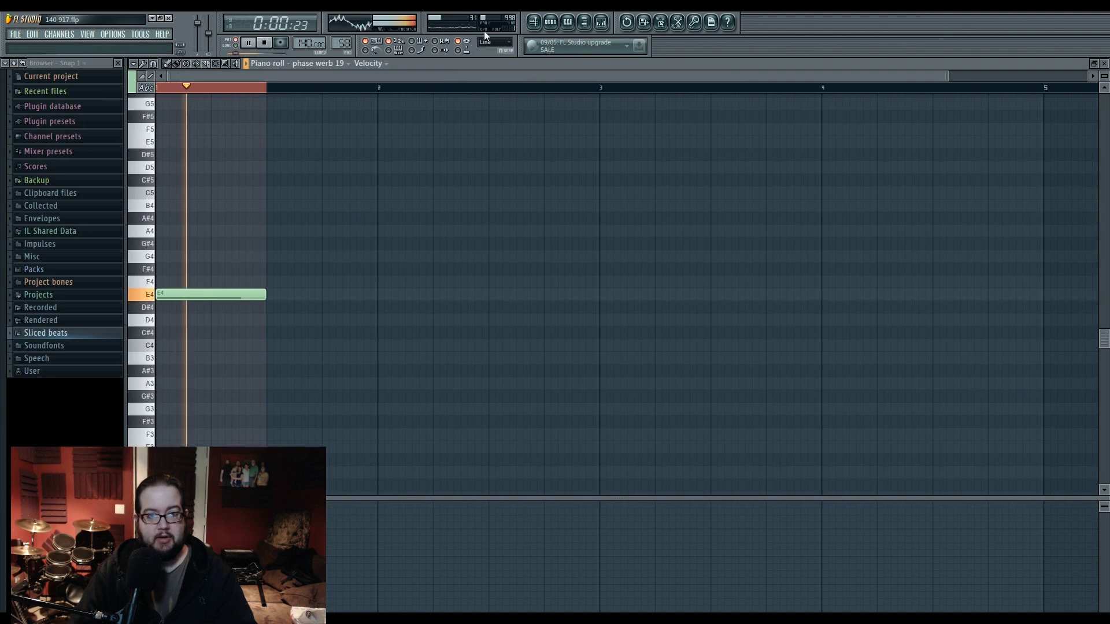
# Open Pattern 58's phase werb 19 Harmor from the step sequencer and audition a note on it.
pyautogui.click(550, 22)
pyautogui.press('space')
pyautogui.click(370, 478)
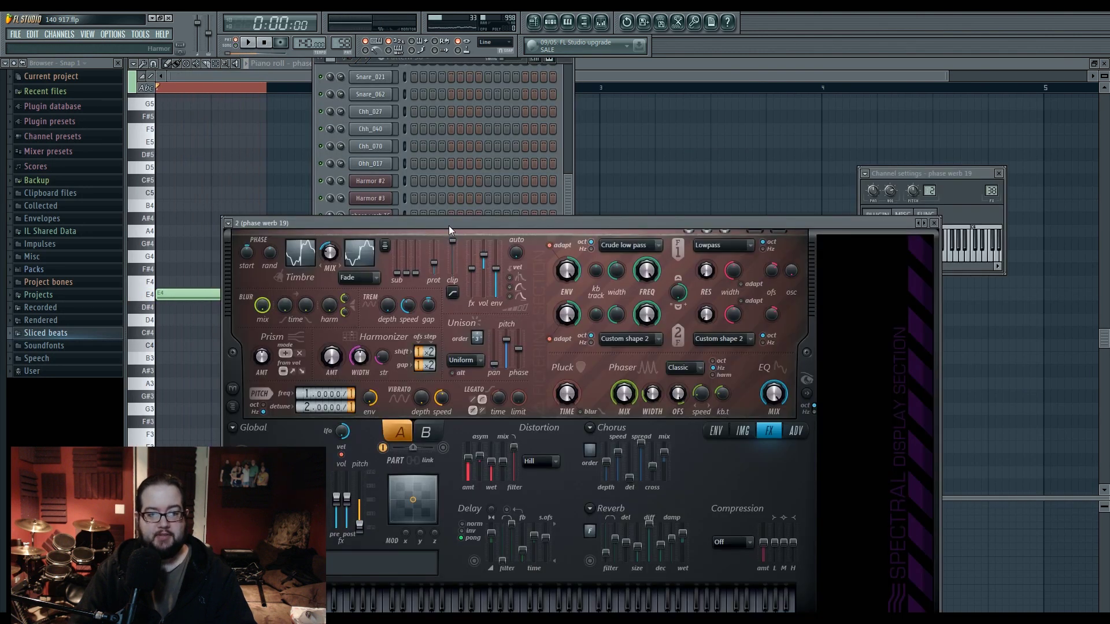
pyautogui.moveTo(449, 225); pyautogui.dragTo(444, 109)
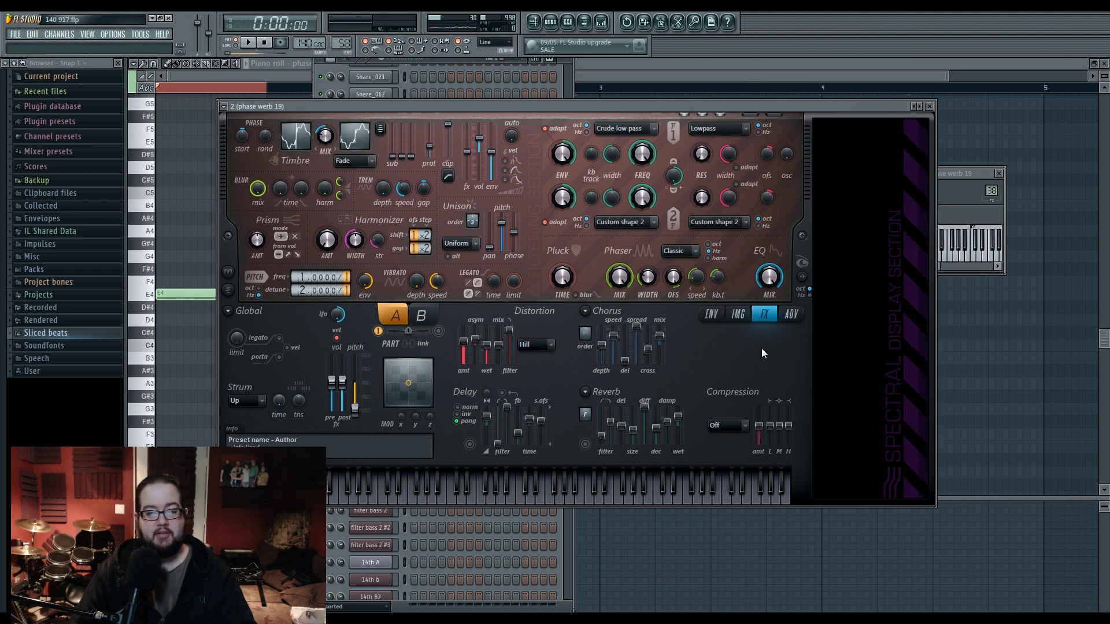
pyautogui.press('z')
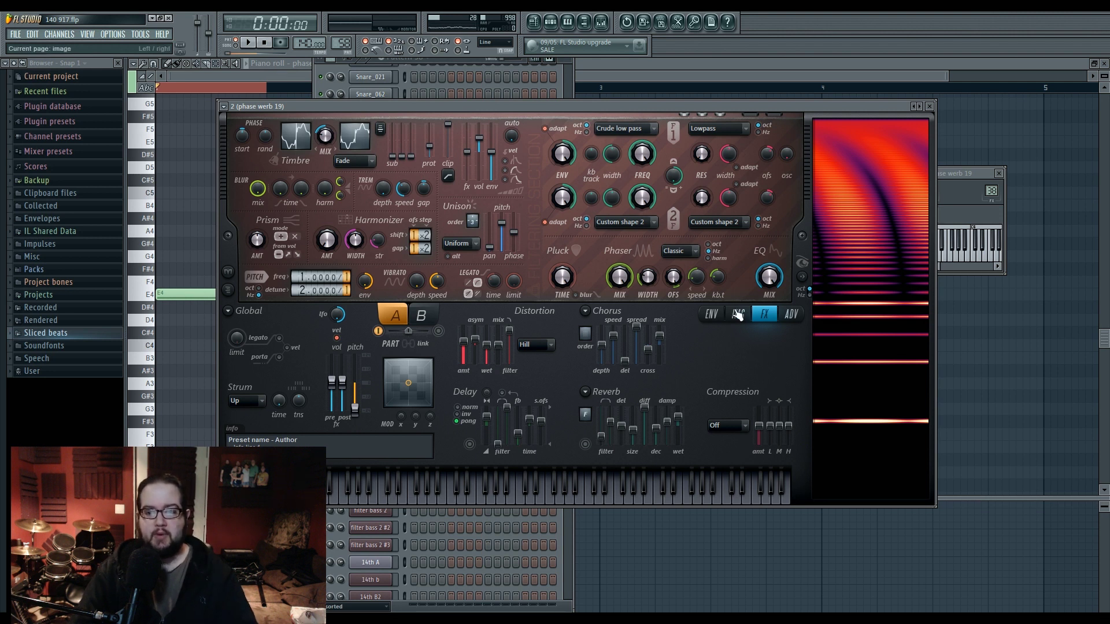
# Show the Phaser mask envelope of phase werb 19 and audition another note while viewing its shape.
pyautogui.click(711, 314)
pyautogui.click(513, 319)
pyautogui.click(688, 501)
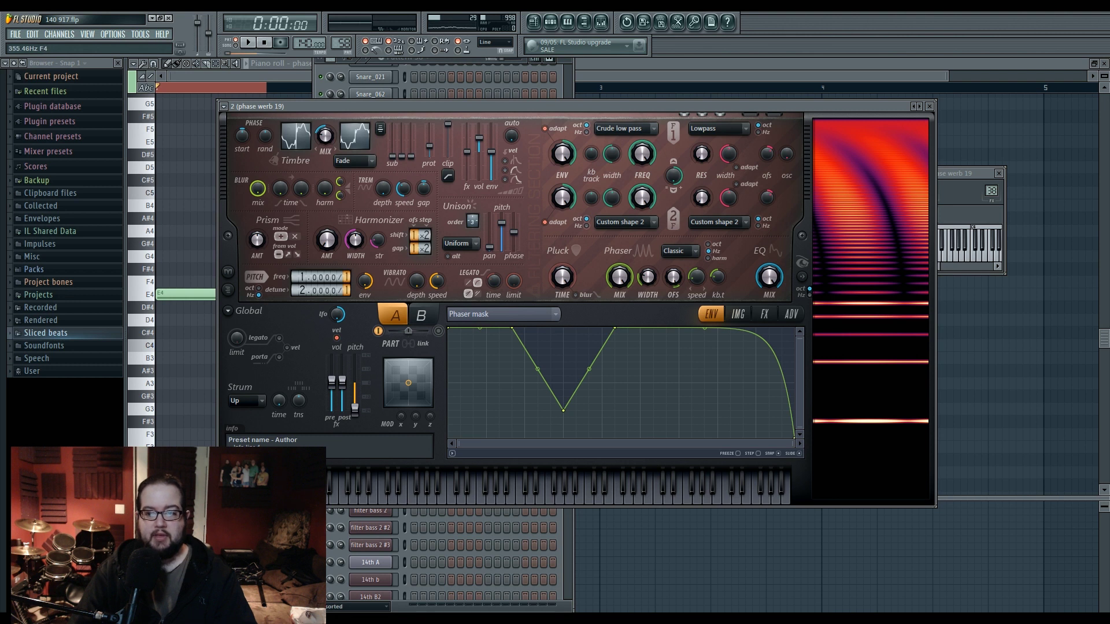
pyautogui.press('z')
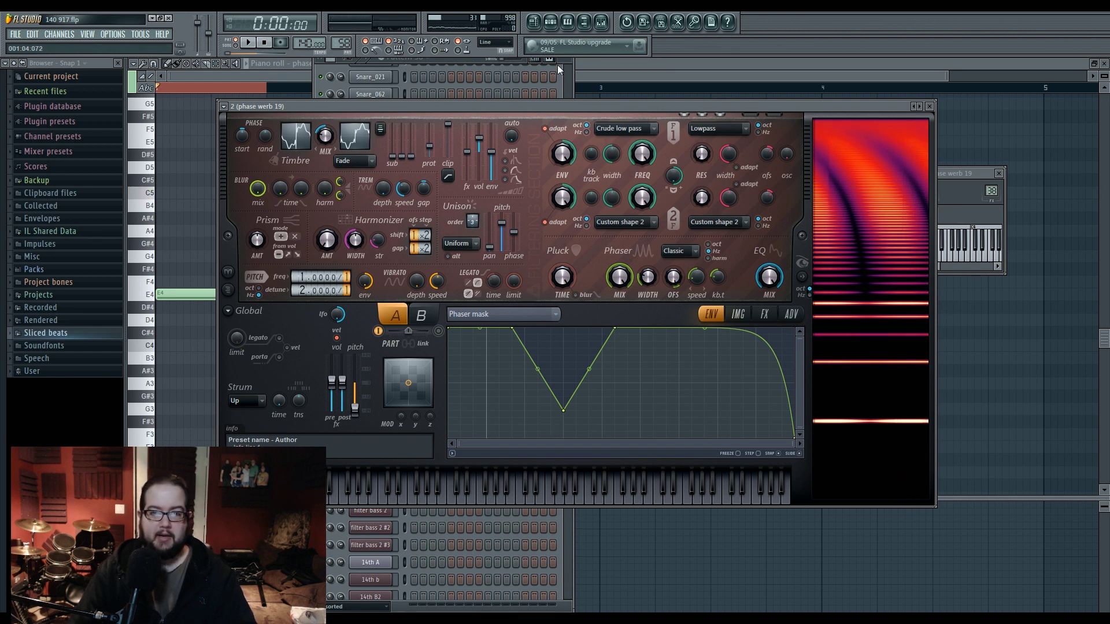
# Return to the playlist and play the song from bar 120.
pyautogui.click(534, 22)
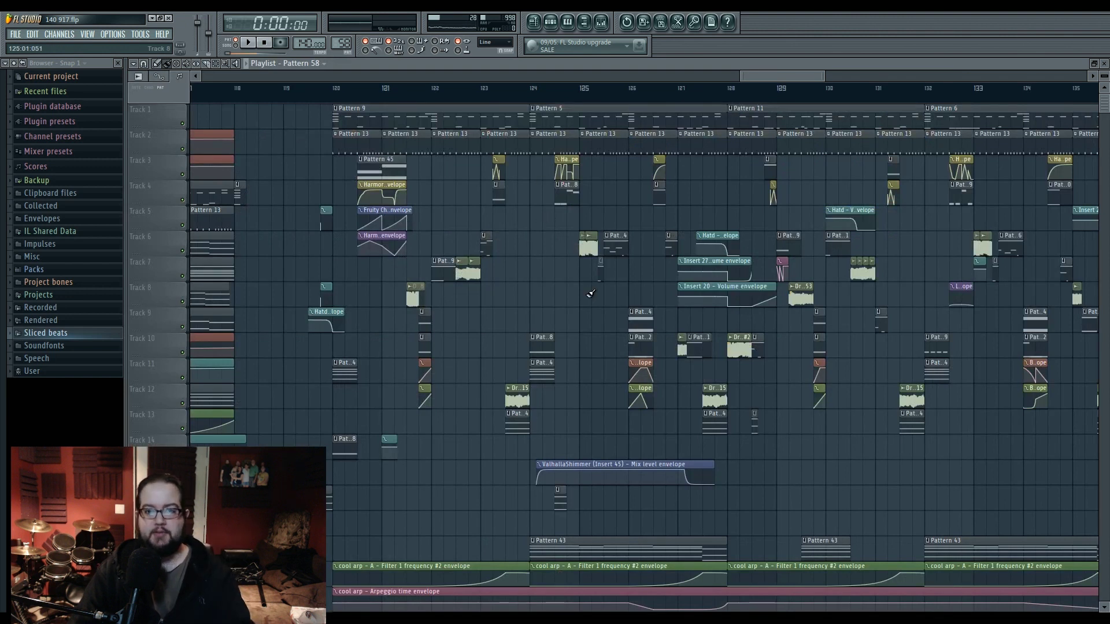
pyautogui.hscroll(1, 578, 298)
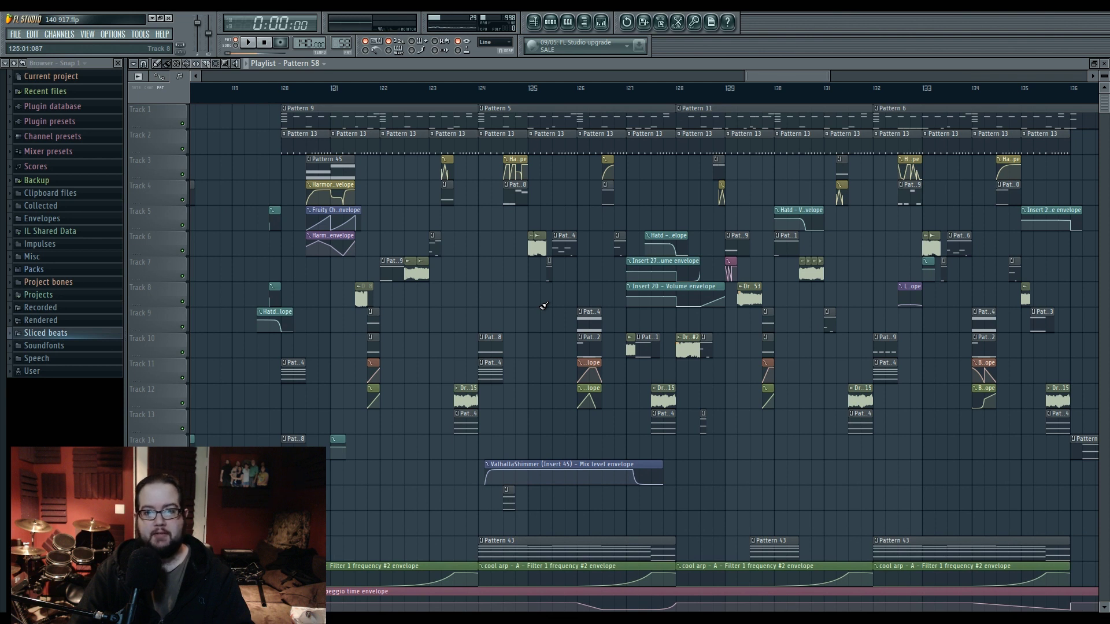
pyautogui.hscroll(-1, 433, 316)
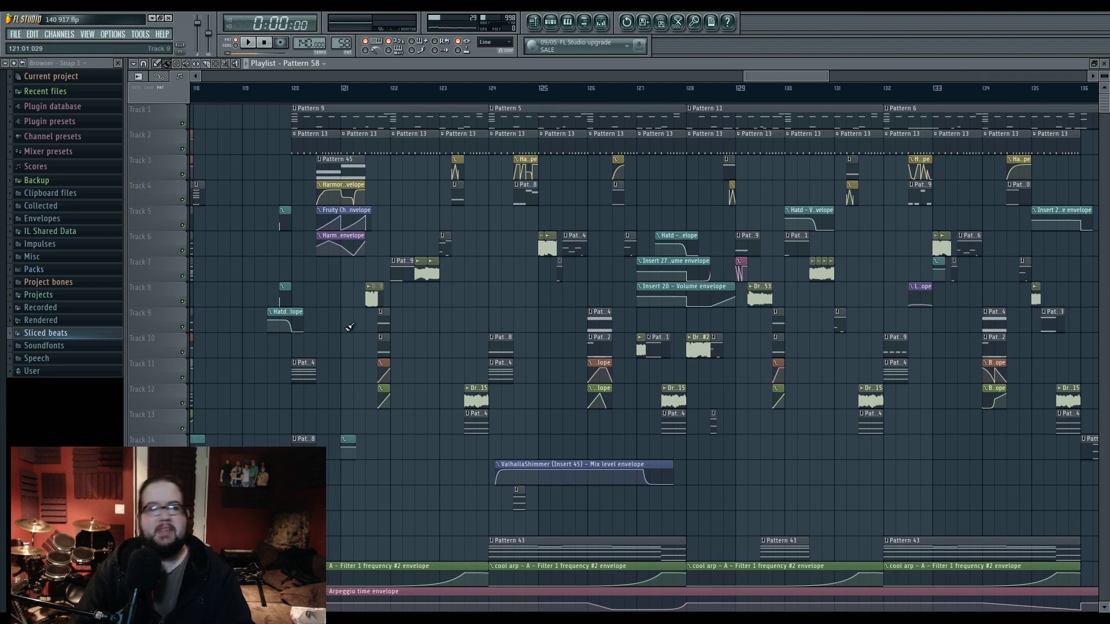
pyautogui.scroll(3, 341, 323)
pyautogui.click(237, 101)
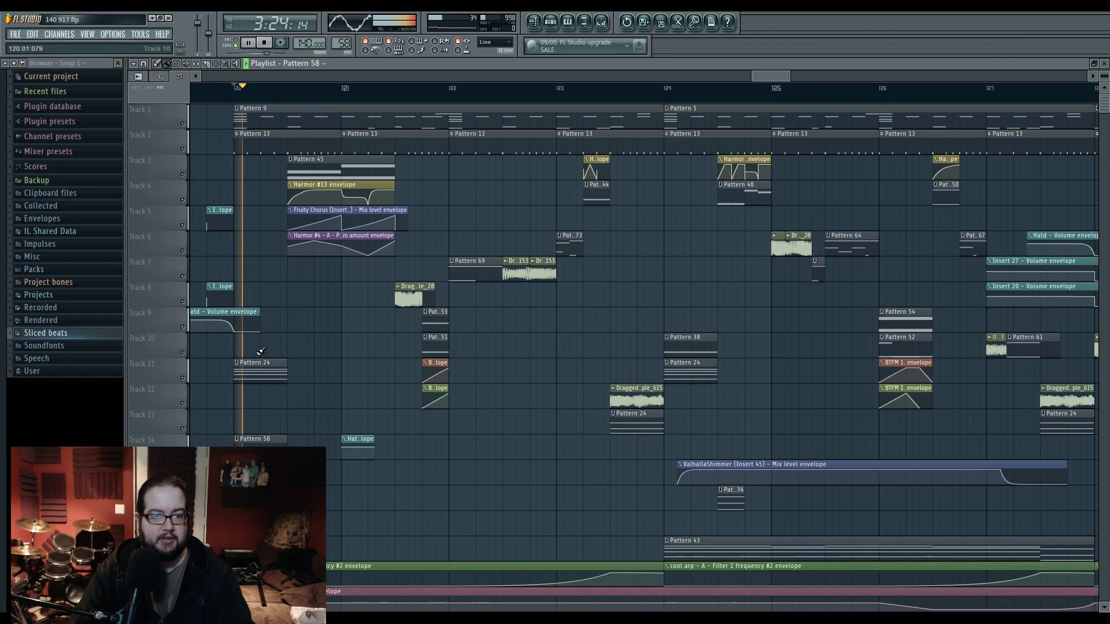
# Open Pattern 24 at bar 120 on track 11 and audition its chords.
pyautogui.click(268, 371)
pyautogui.doubleClick(269, 371)
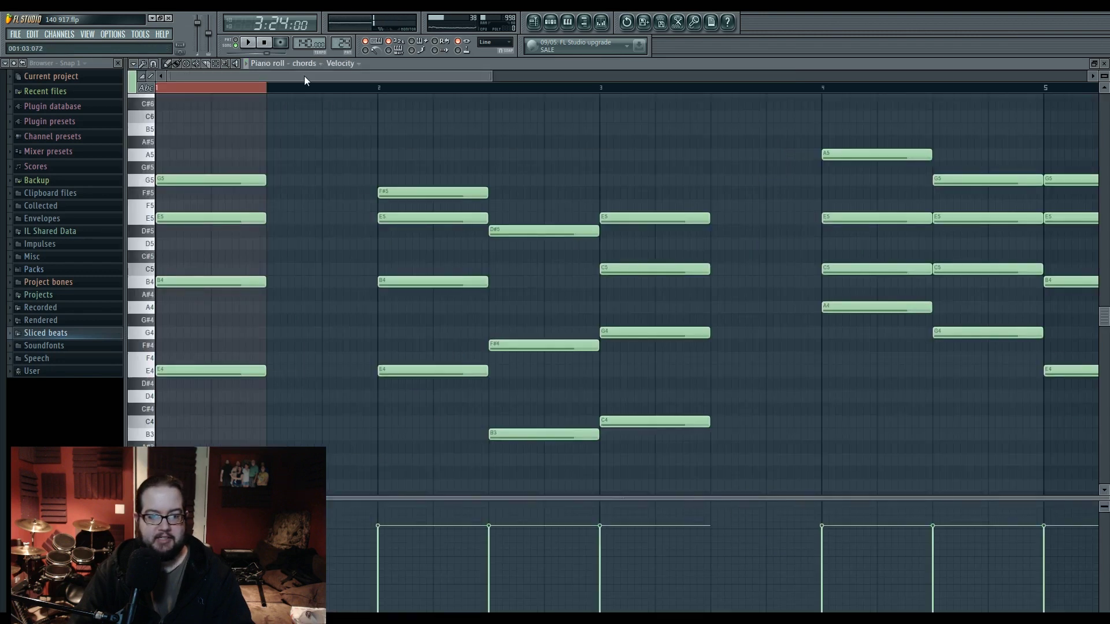
pyautogui.click(248, 43)
pyautogui.click(265, 43)
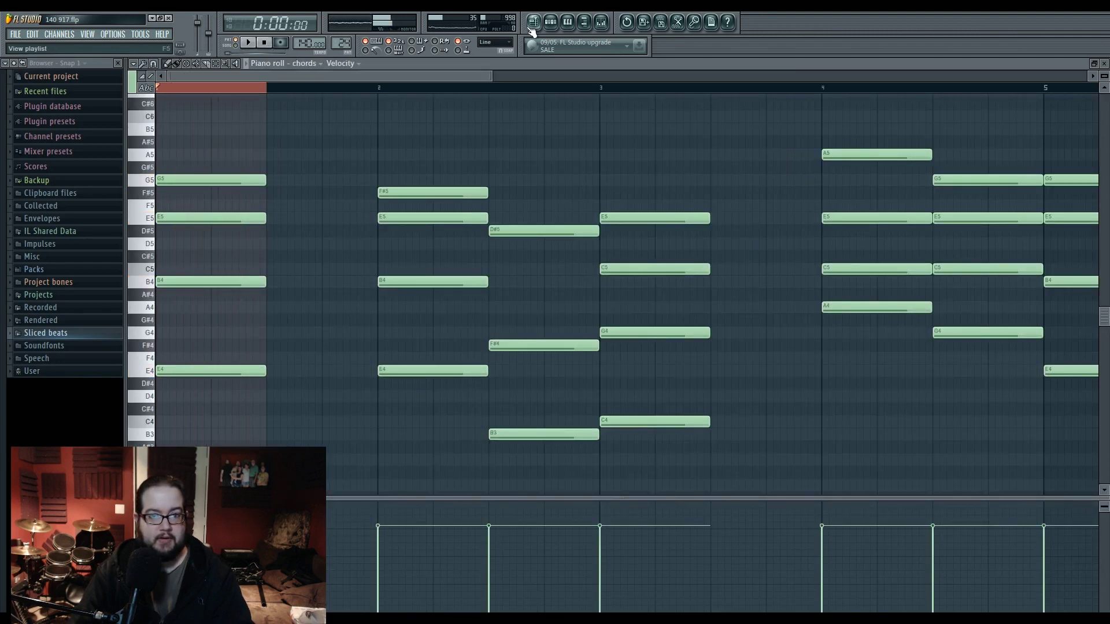
# Play the song from the start of the Pattern 45 clip, then open the Dragged sample_28 clip and audition its waveform.
pyautogui.click(532, 24)
pyautogui.click(289, 87)
pyautogui.press('space')
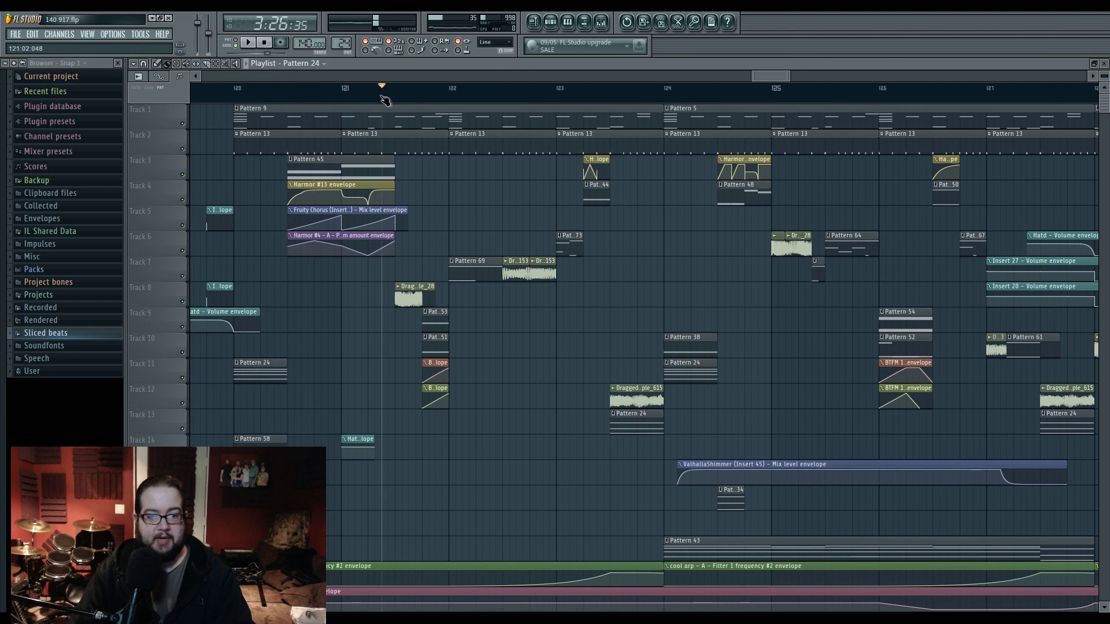
pyautogui.doubleClick(409, 297)
pyautogui.click(894, 436)
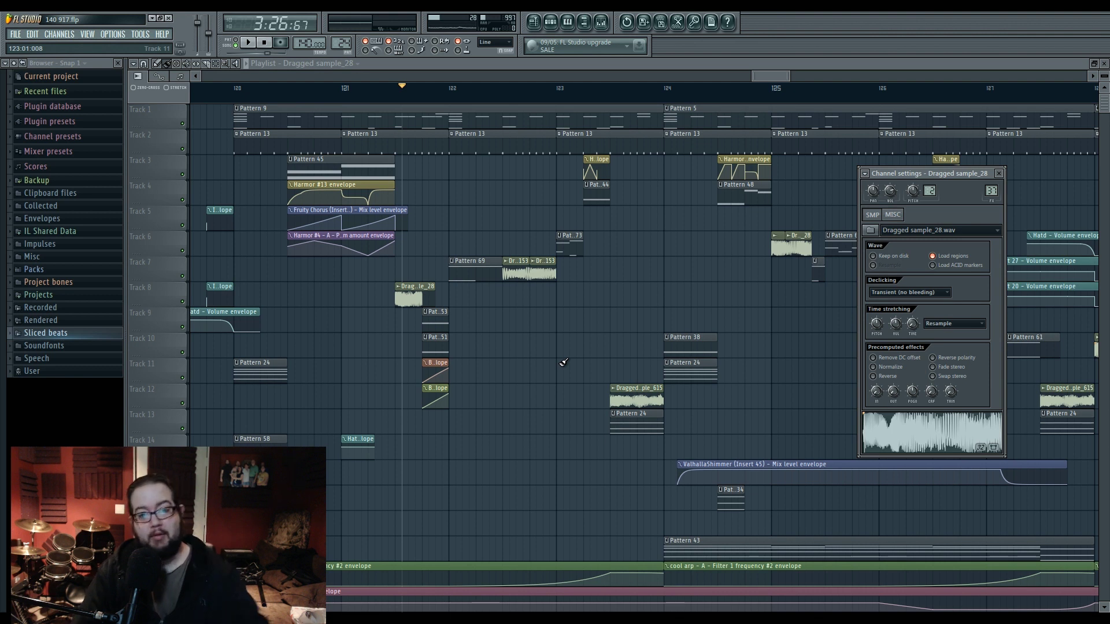
# Play the song from the Pattern 53 clip just before bar 122, and again from bar 126.
pyautogui.click(424, 92)
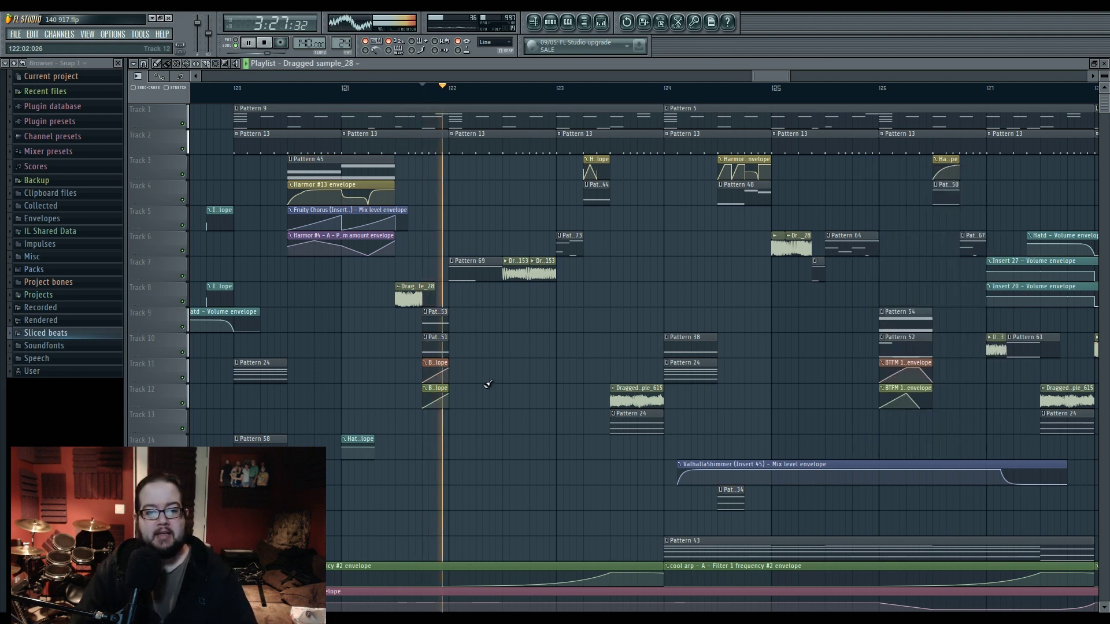
pyautogui.click(885, 92)
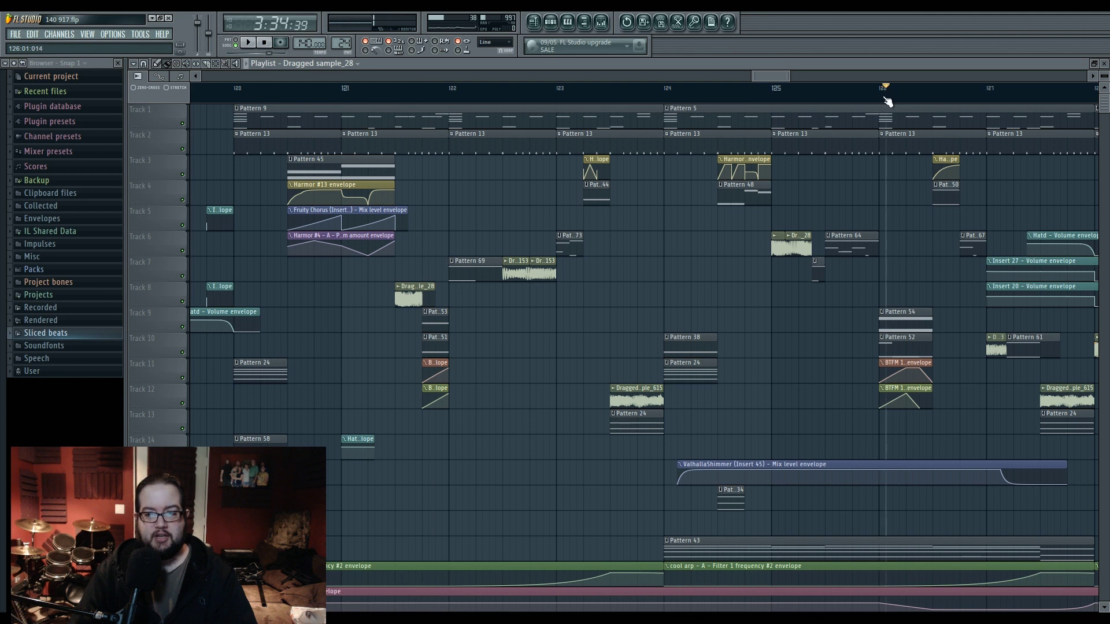
pyautogui.click(880, 96)
pyautogui.press('space')
pyautogui.press('space')
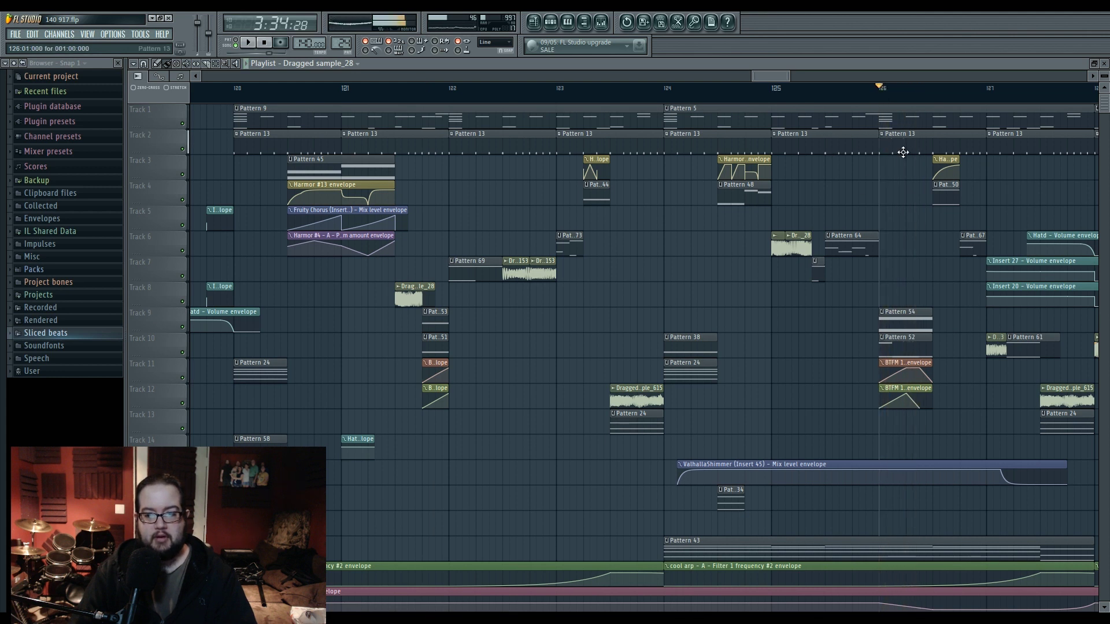
# Solo tracks 9 to 12 in the playlist to isolate the layered sound at bar 126.
pyautogui.scroll(5, 931, 382)
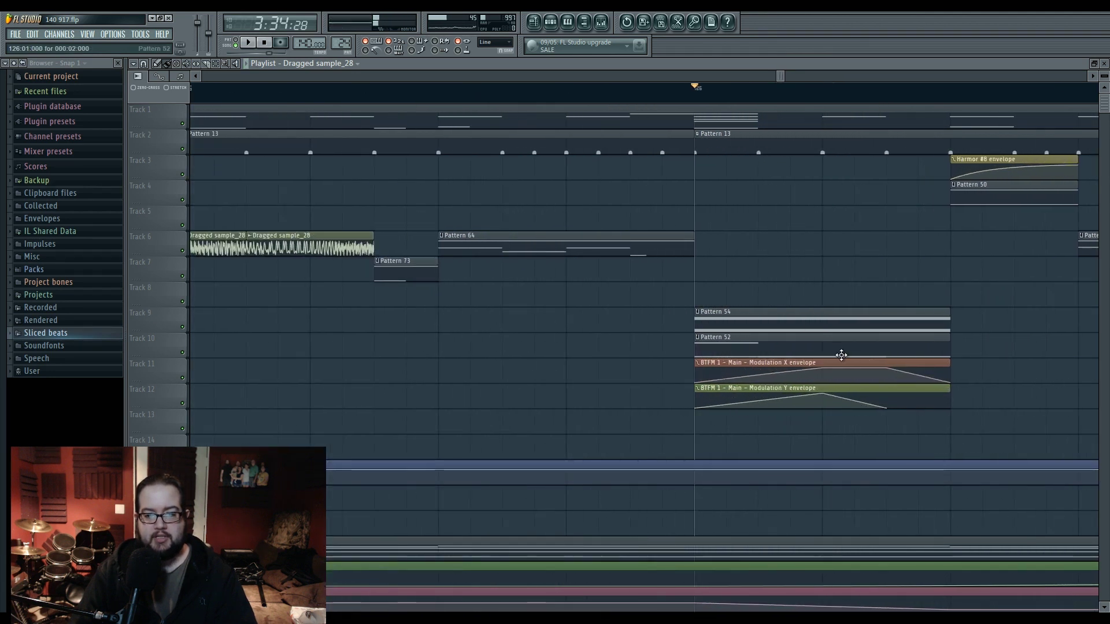
pyautogui.rightClick(183, 327)
pyautogui.moveTo(180, 352); pyautogui.dragTo(186, 426)
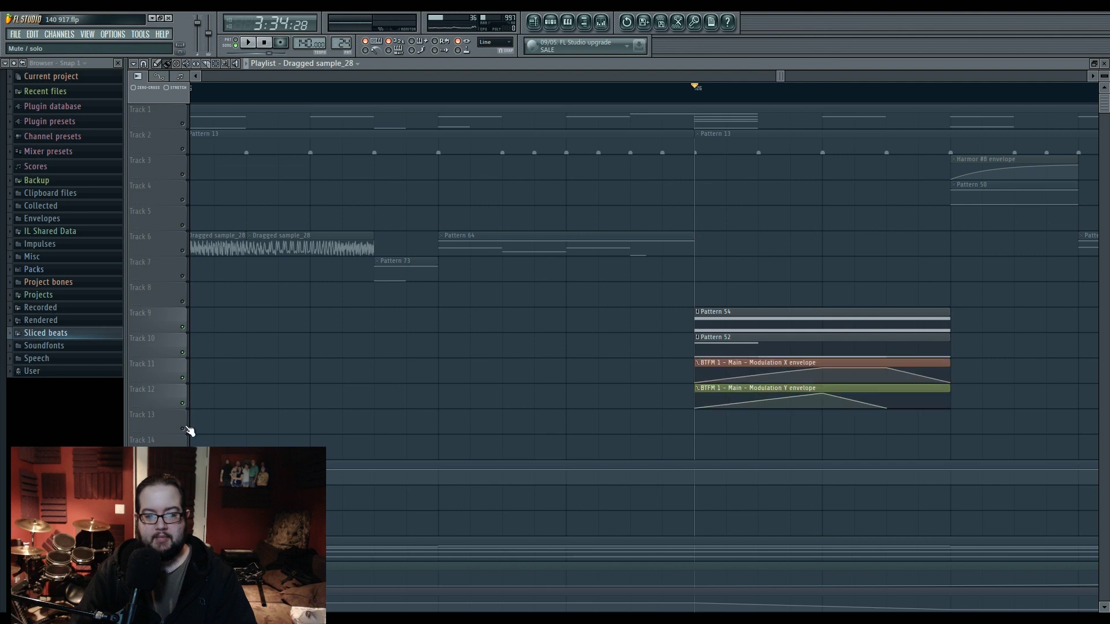
# Open Pattern 54, check its BTFM 1 channel in the step sequencer and return to the playlist.
pyautogui.doubleClick(725, 329)
pyautogui.click(551, 21)
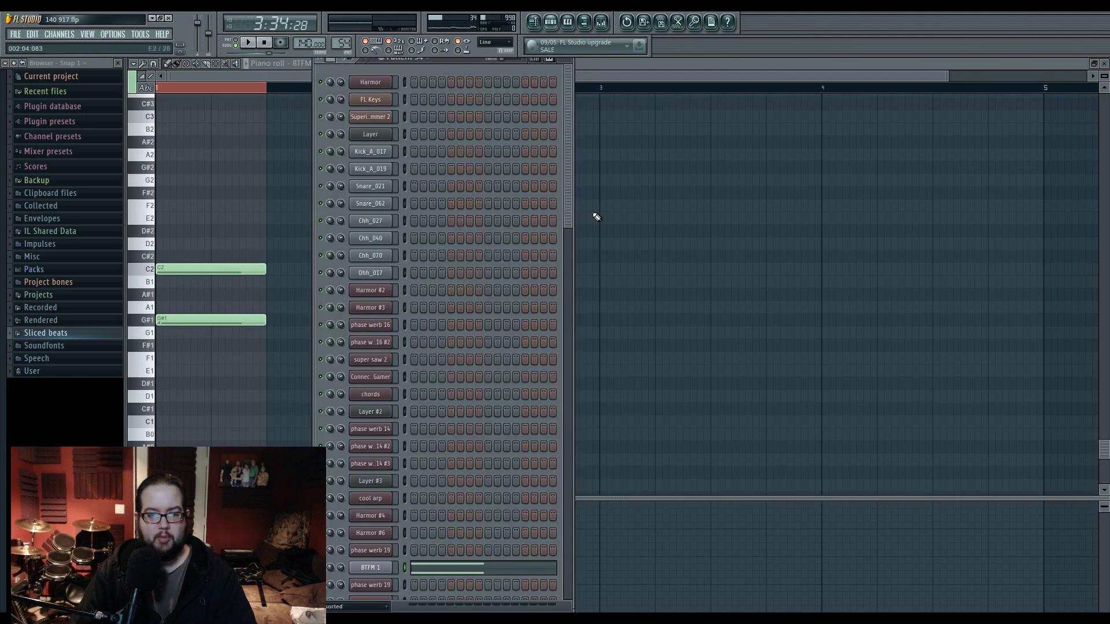
pyautogui.scroll(-5, 384, 561)
pyautogui.click(533, 22)
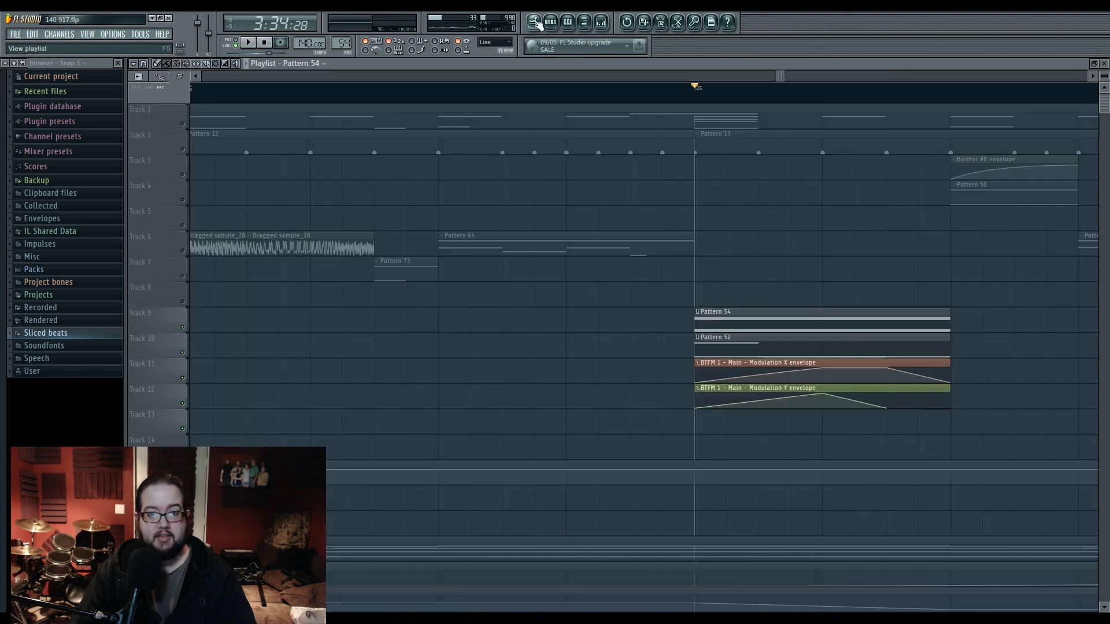
# Open Pattern 52 and its phase werb 19 Harmor channel, and audition a note.
pyautogui.doubleClick(764, 345)
pyautogui.click(558, 27)
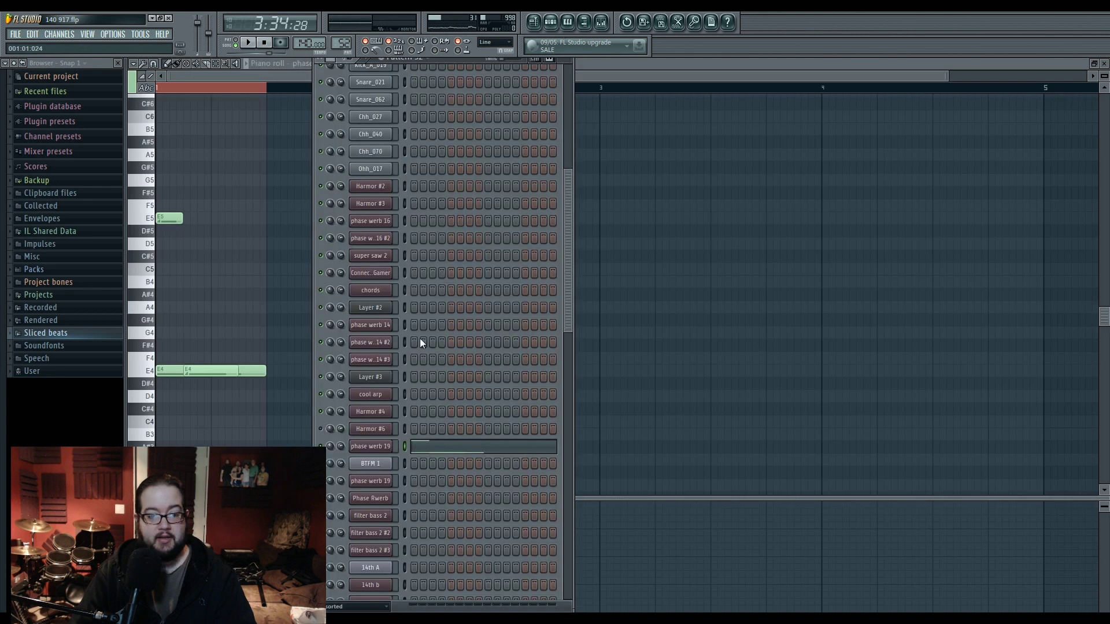
pyautogui.click(373, 447)
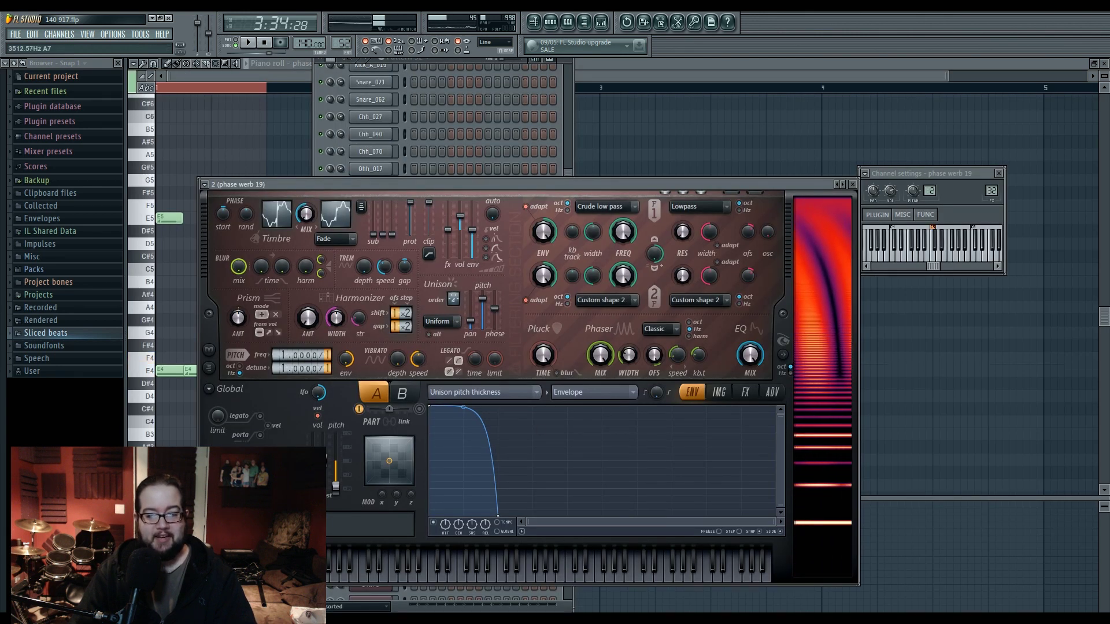
# Open Vocodex on mixer Insert 34 and examine its carrier pass-through level and lowpass frequency while auditioning a note.
pyautogui.doubleClick(992, 191)
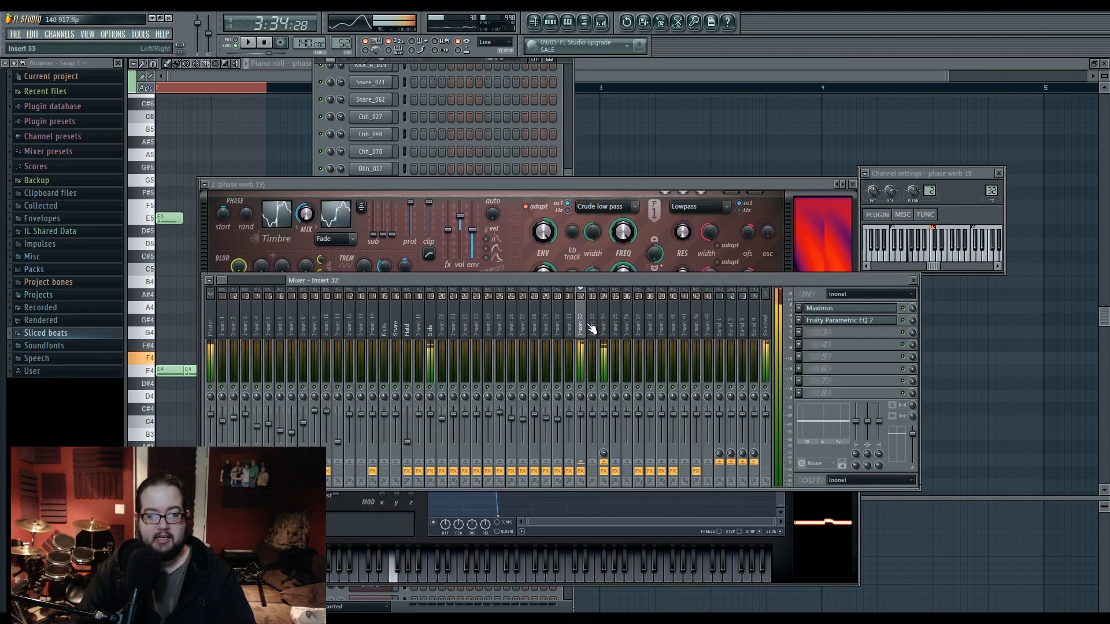
pyautogui.click(603, 318)
pyautogui.click(895, 322)
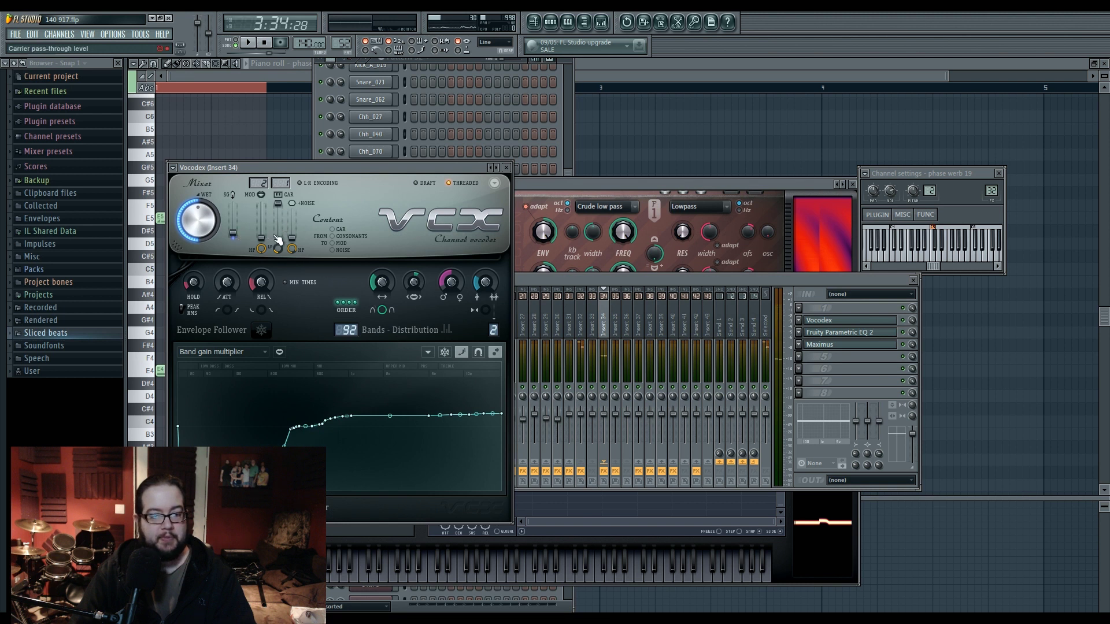
pyautogui.moveTo(277, 249); pyautogui.dragTo(276, 234)
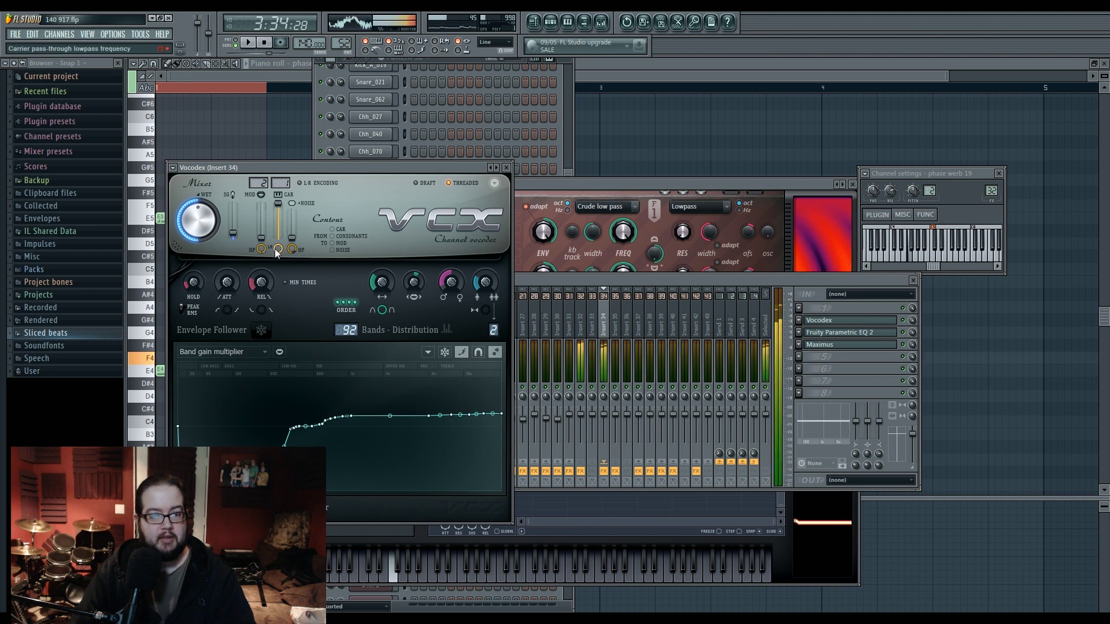
pyautogui.moveTo(278, 250); pyautogui.dragTo(278, 266)
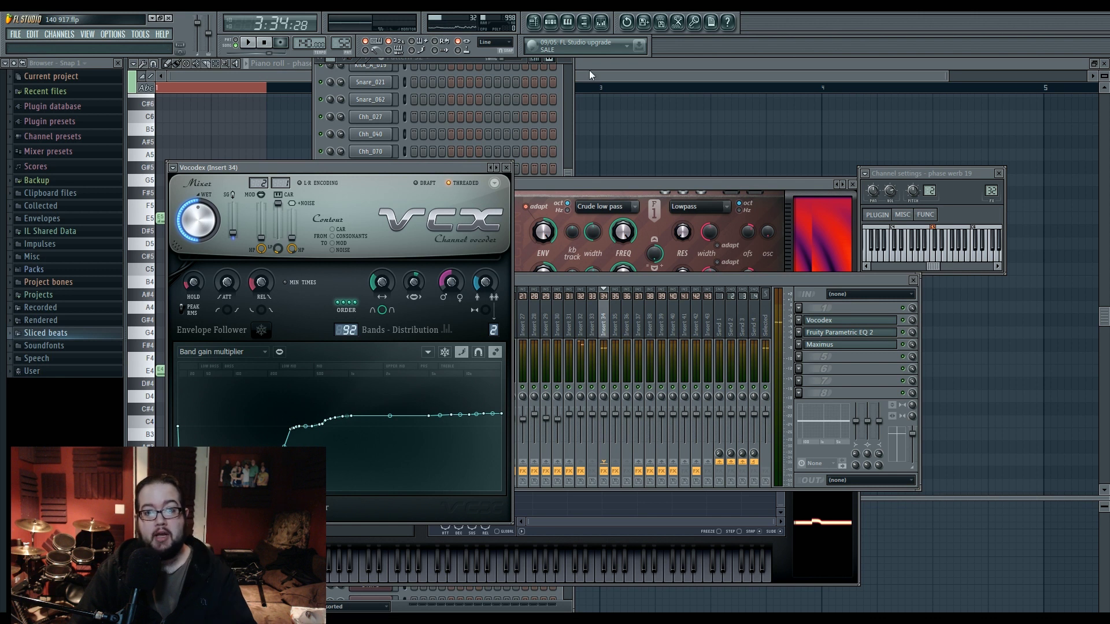
# Reopen Pattern 54 and locate its BTFM 1 channel beside phase werb 19 in the step sequencer.
pyautogui.click(538, 22)
pyautogui.doubleClick(719, 325)
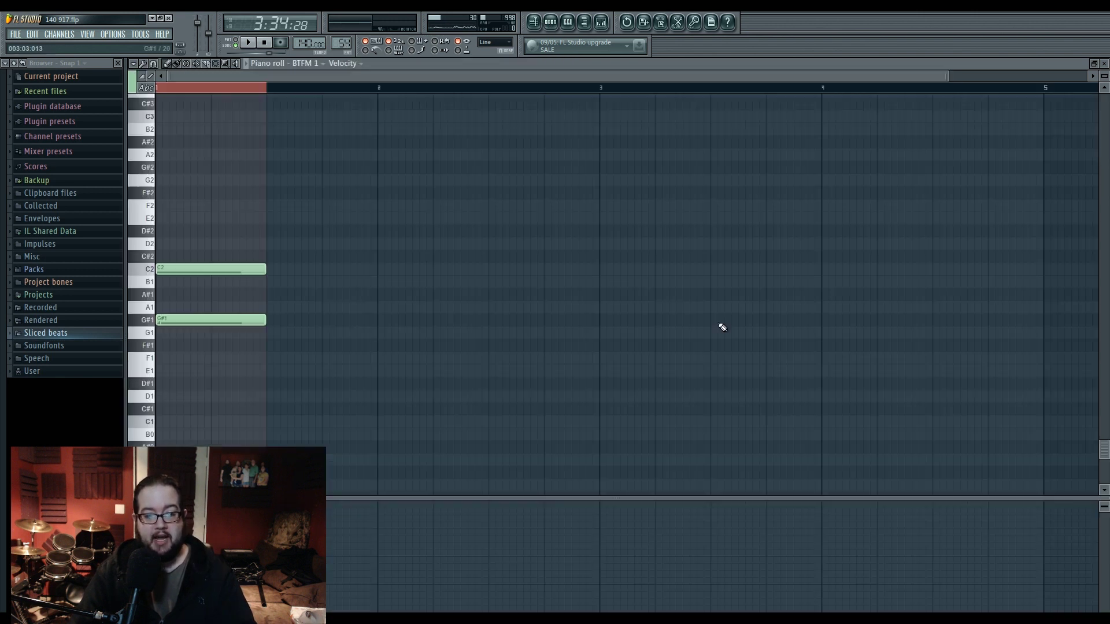
pyautogui.click(551, 22)
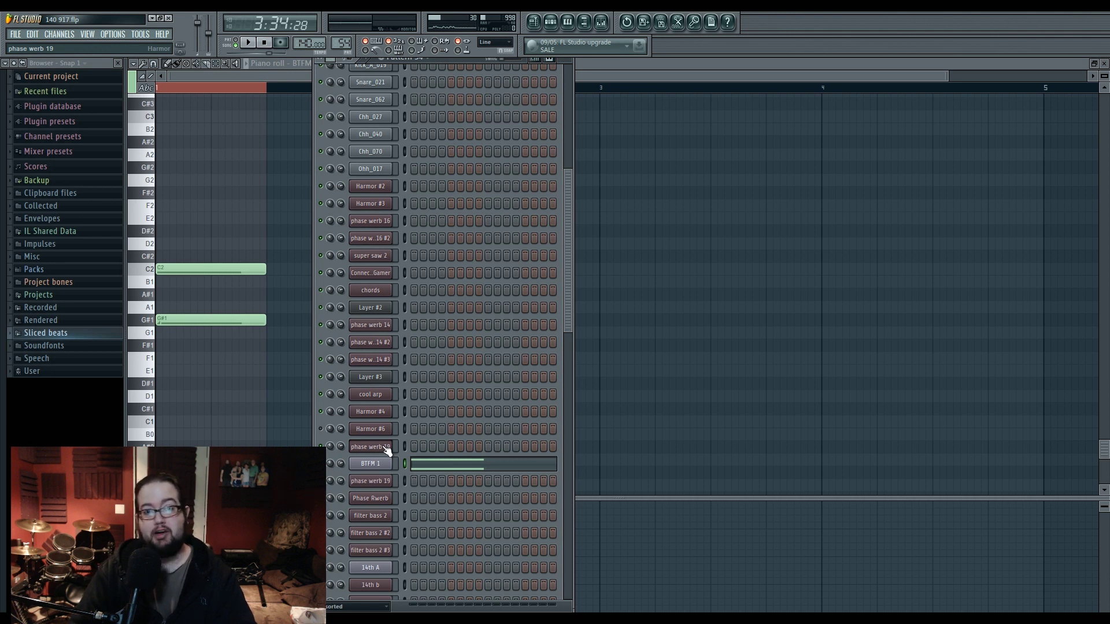
# Return to the playlist and move the play position to the start of the Pattern 50 clip on Track 4.
pyautogui.click(534, 21)
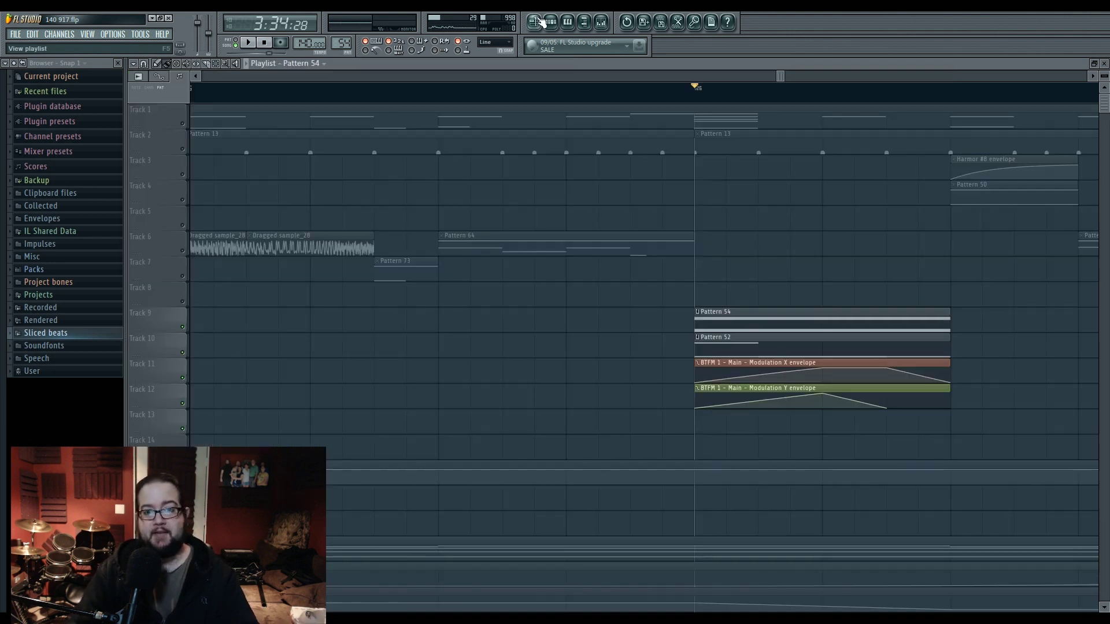
pyautogui.hscroll(3, 636, 278)
pyautogui.scroll(-2, 537, 282)
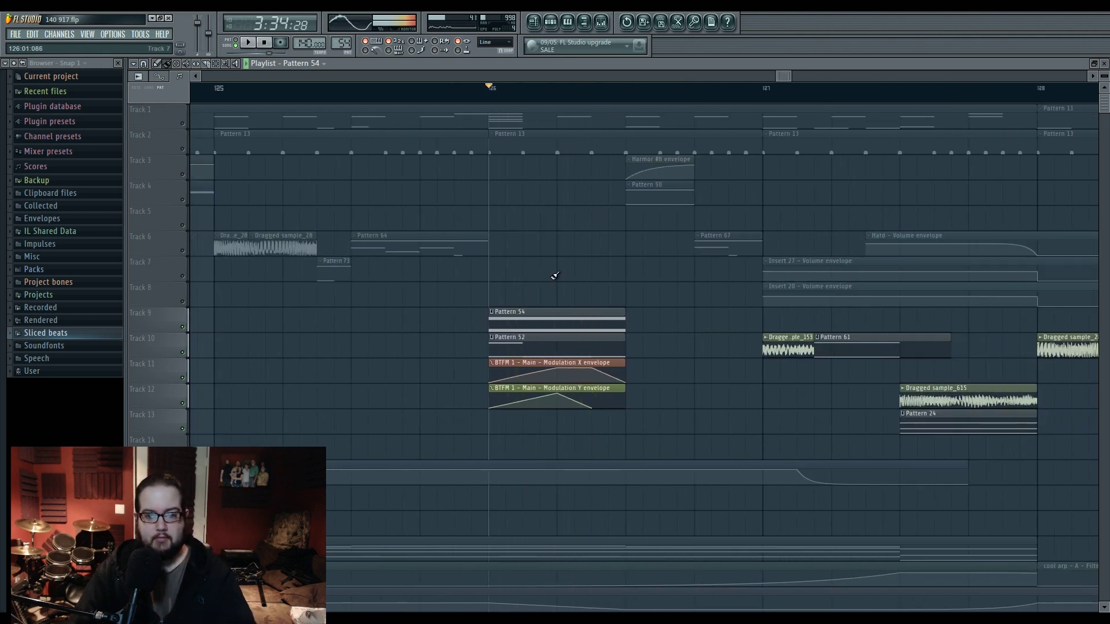
pyautogui.hscroll(3, 552, 277)
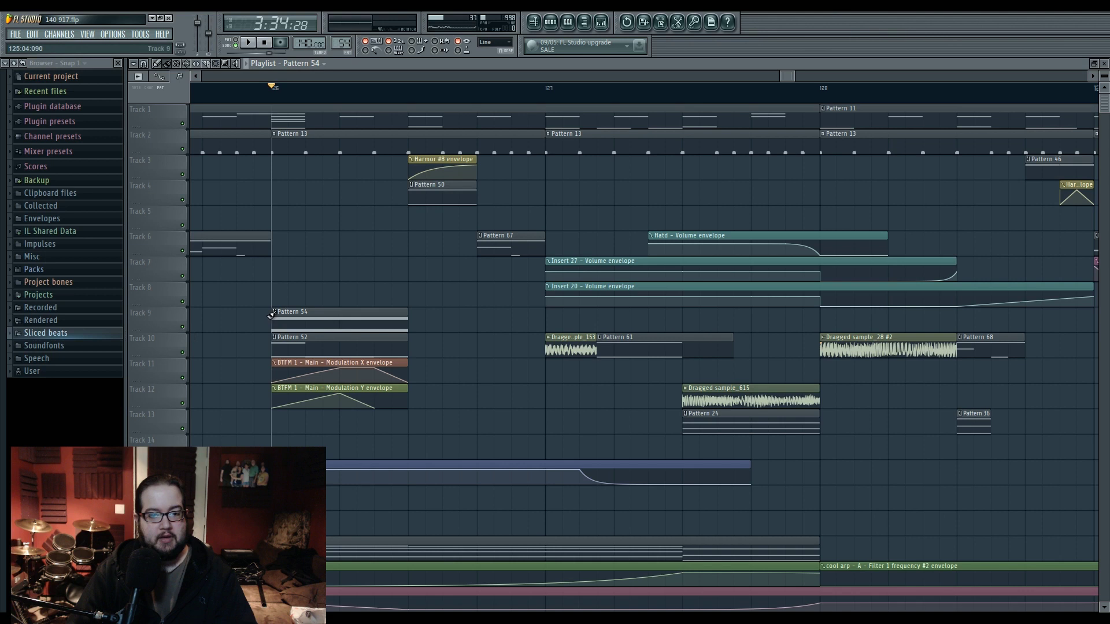
pyautogui.click(409, 98)
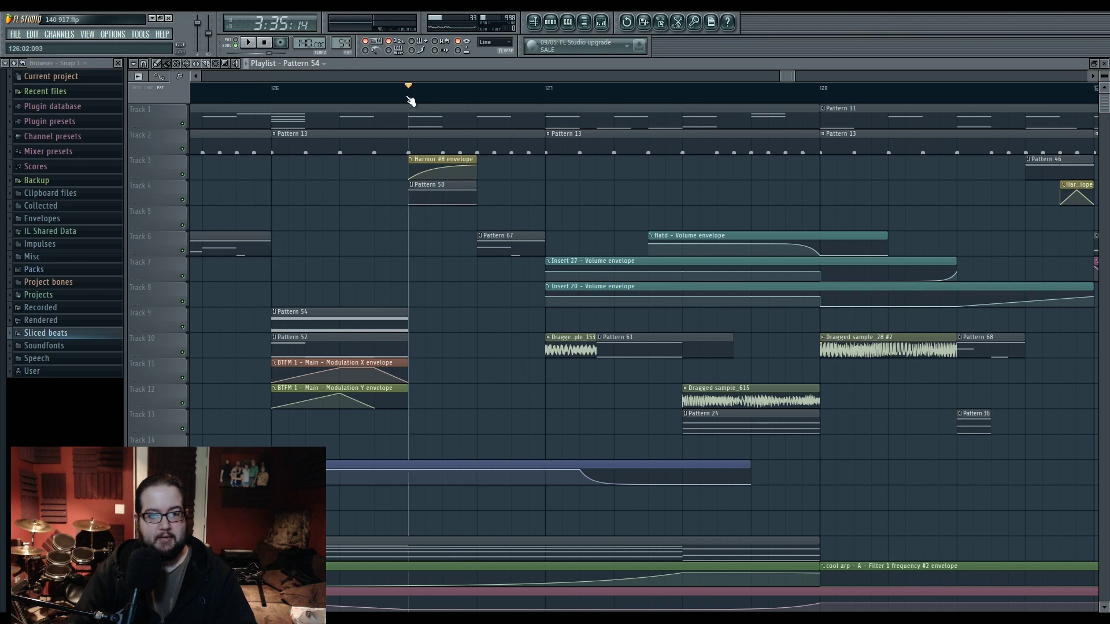
# Open Pattern 67 from Track 6, audition a note and open its phase werb 19 Harmor channel.
pyautogui.click(483, 102)
pyautogui.click(506, 243)
pyautogui.doubleClick(506, 243)
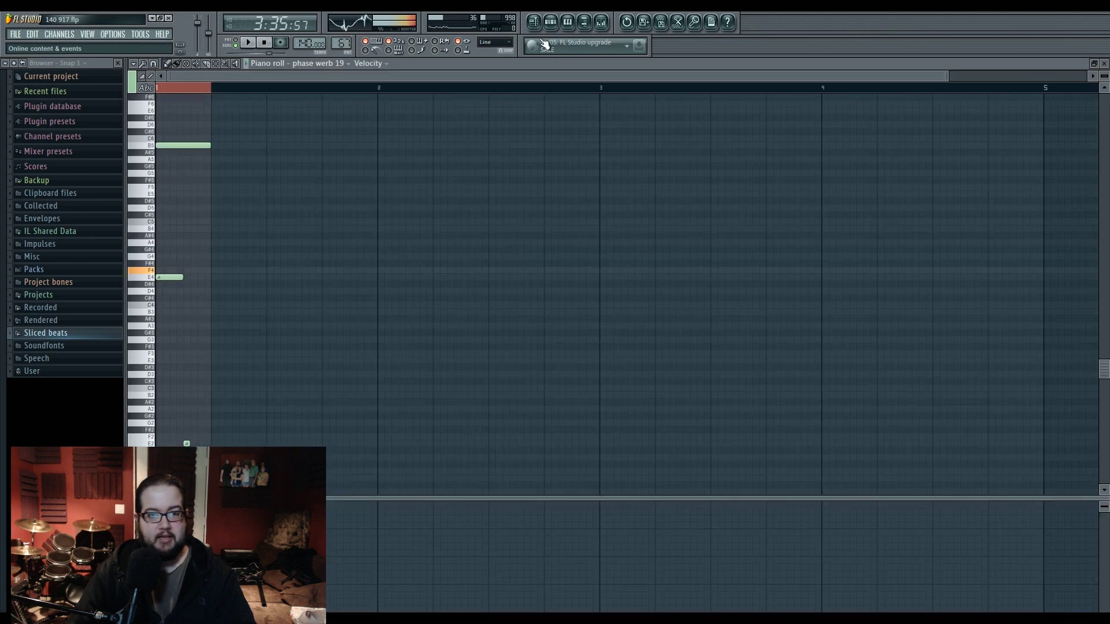
pyautogui.press('F6')
pyautogui.press('r')
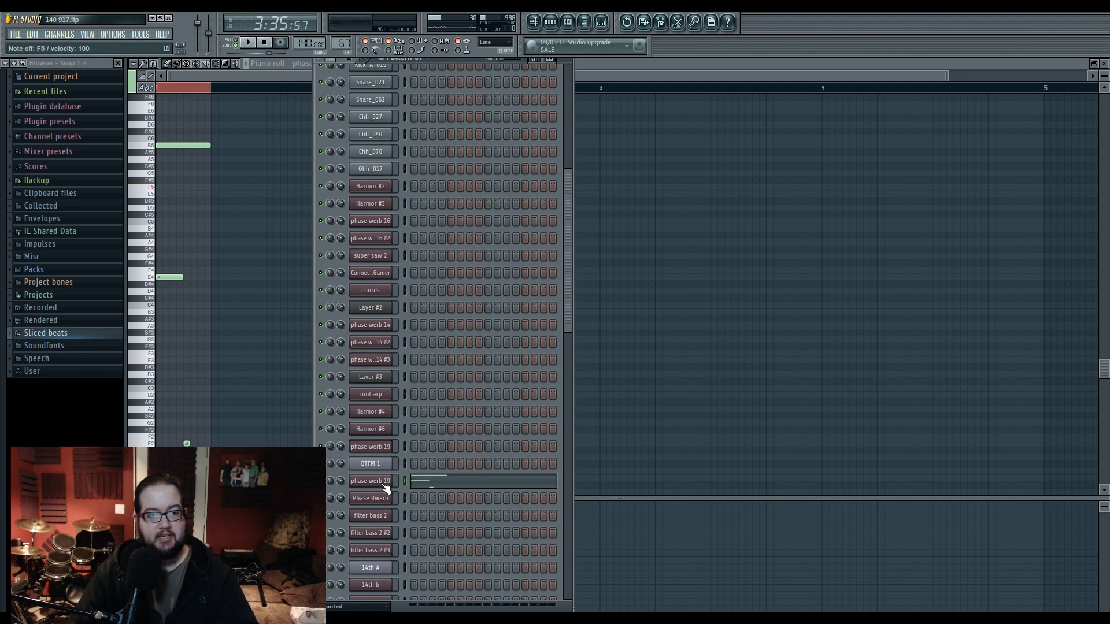
pyautogui.click(381, 483)
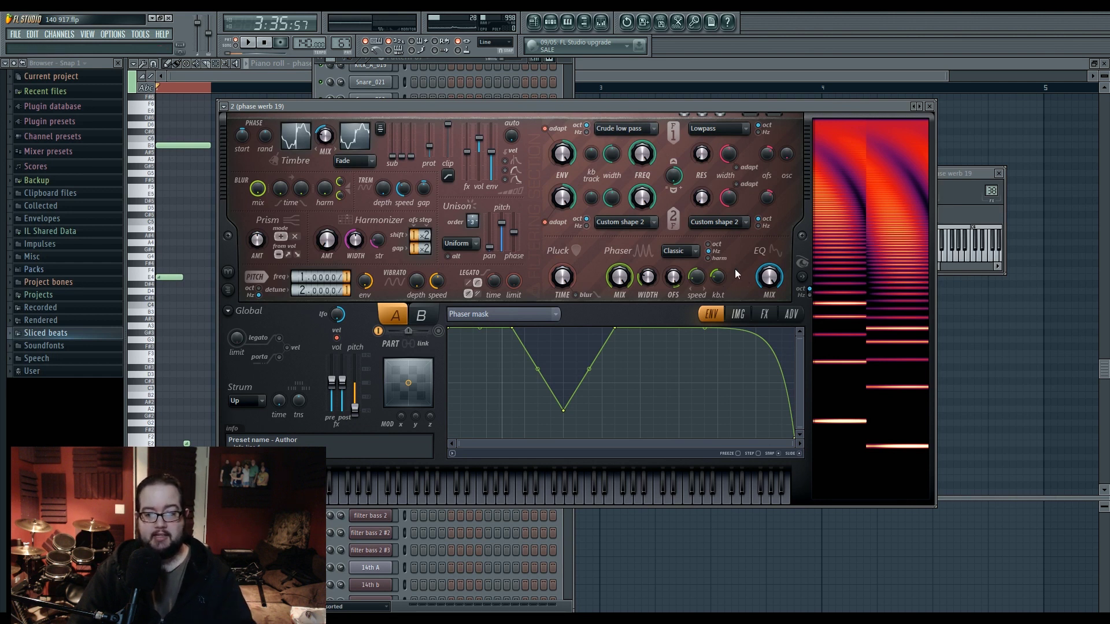
# Play Pattern 67 and examine how its high, middle and low phase werb 19 notes sound in the piano roll.
pyautogui.press('space')
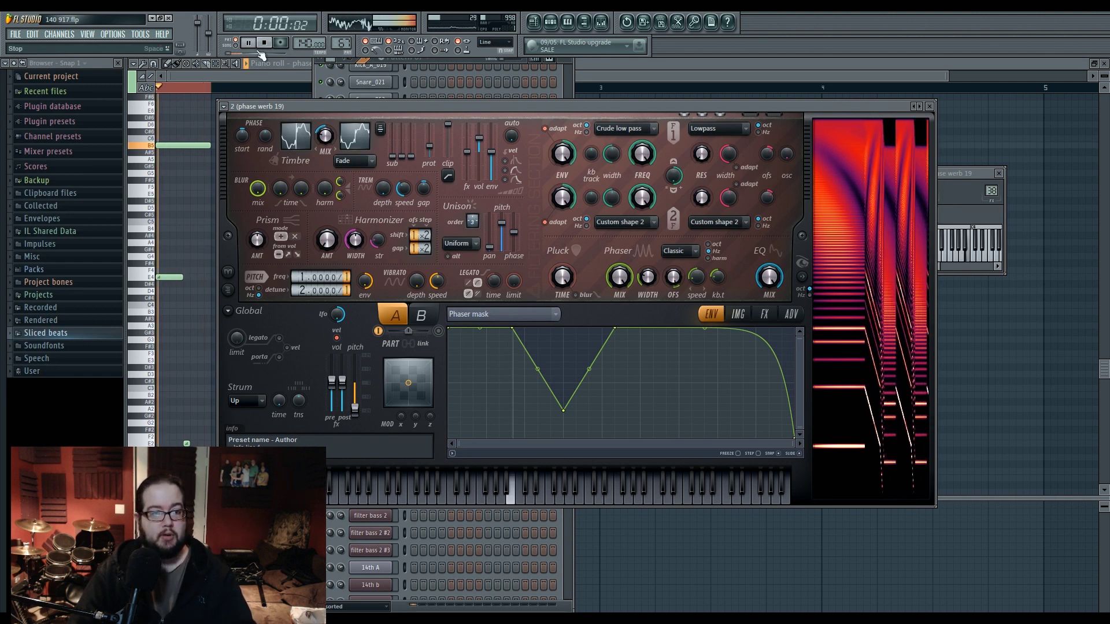
pyautogui.press('space')
pyautogui.click(157, 147)
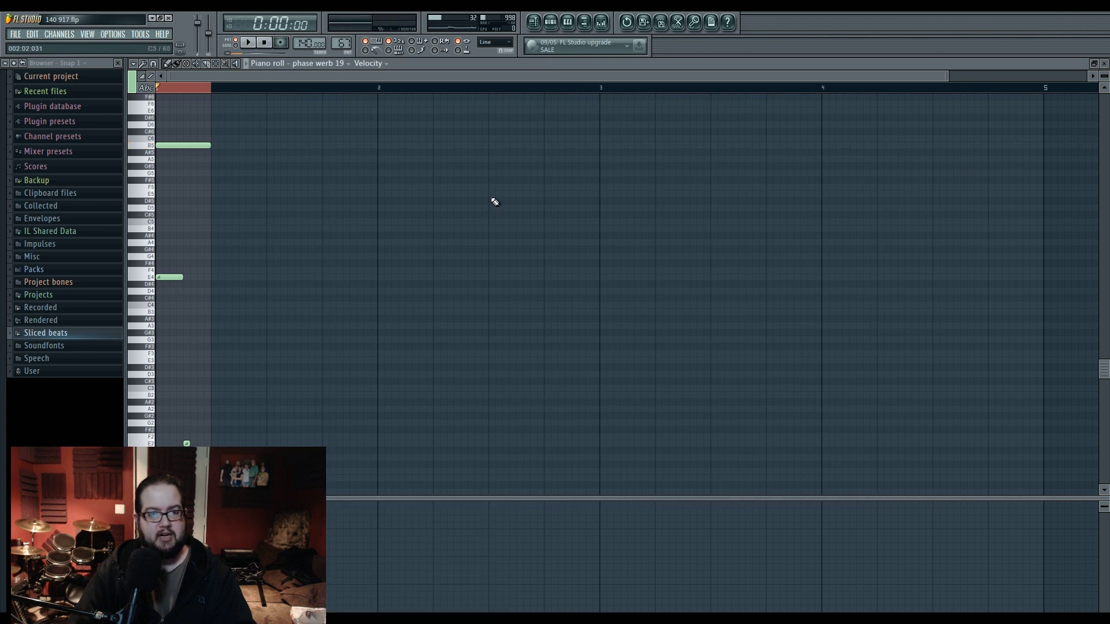
pyautogui.scroll(3, 195, 364)
pyautogui.press('space')
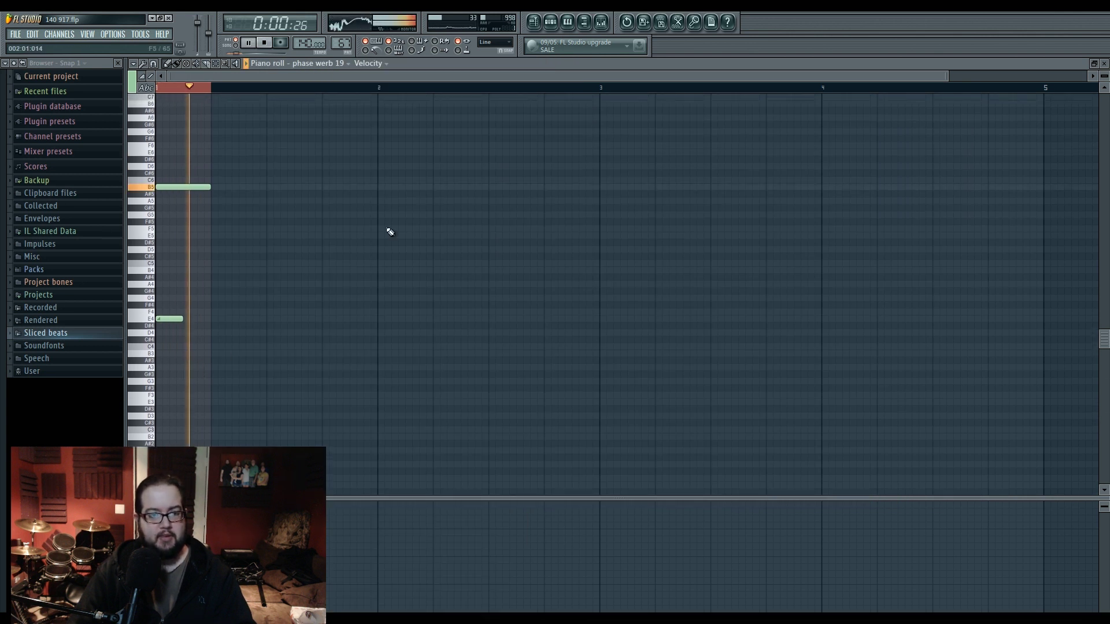
pyautogui.press('space')
pyautogui.click(183, 91)
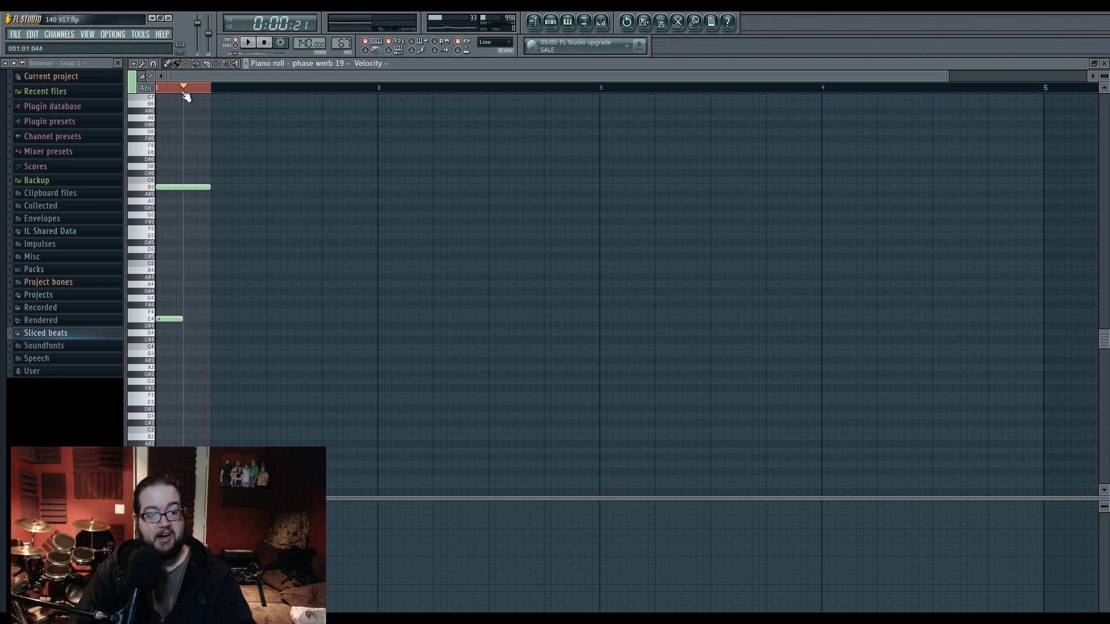
pyautogui.scroll(-3, 174, 421)
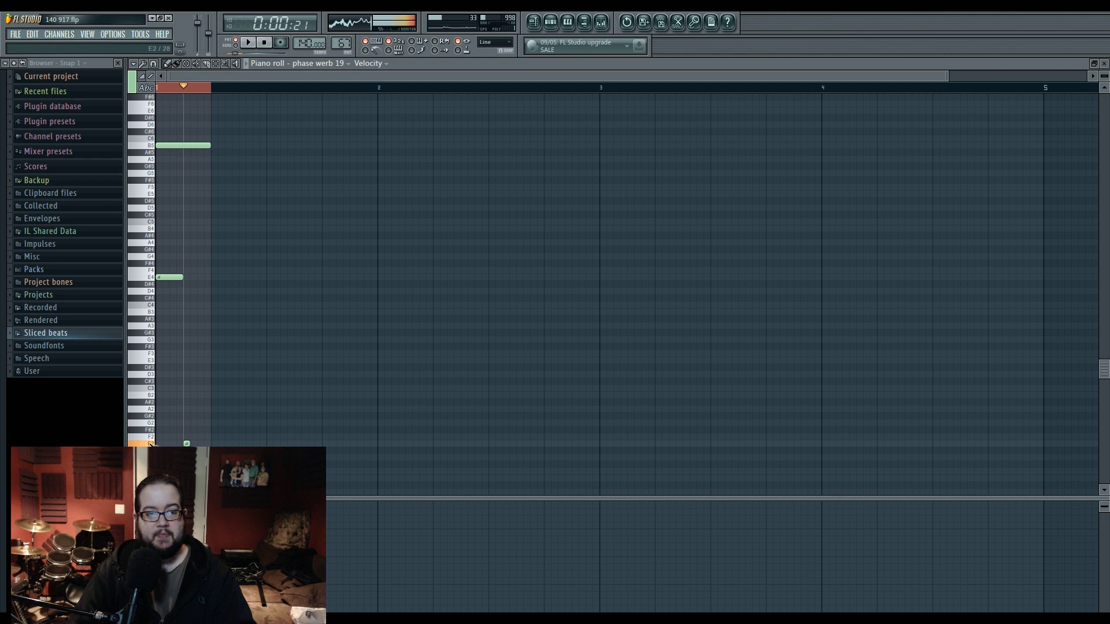
# Return to the playlist and move the play position to bar 127, where the Dragged sample_153 clip starts.
pyautogui.click(533, 22)
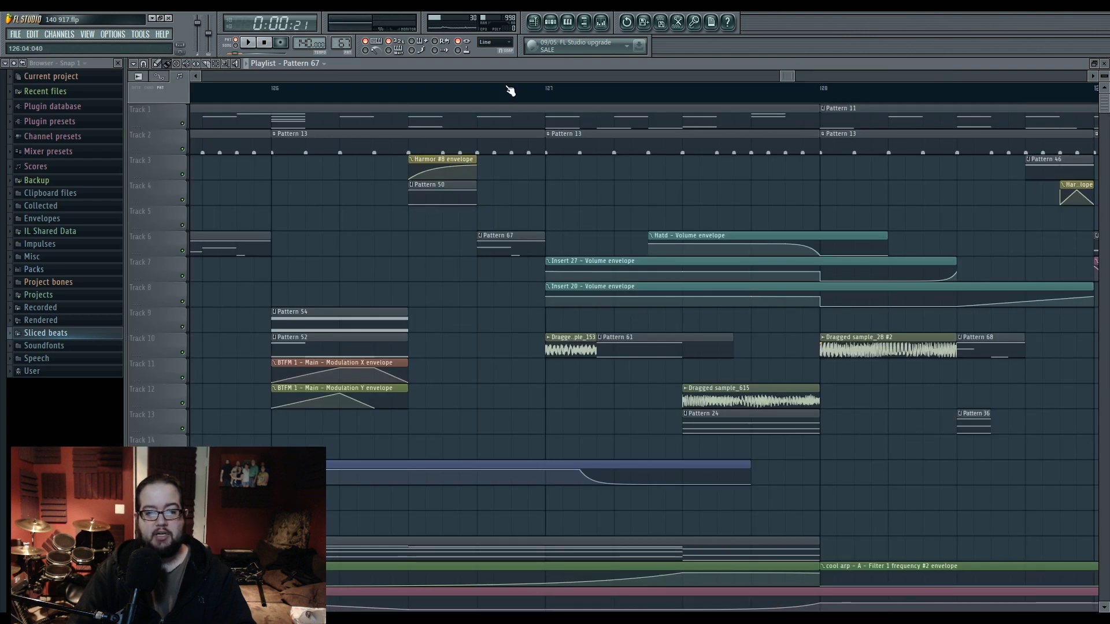
pyautogui.click(482, 95)
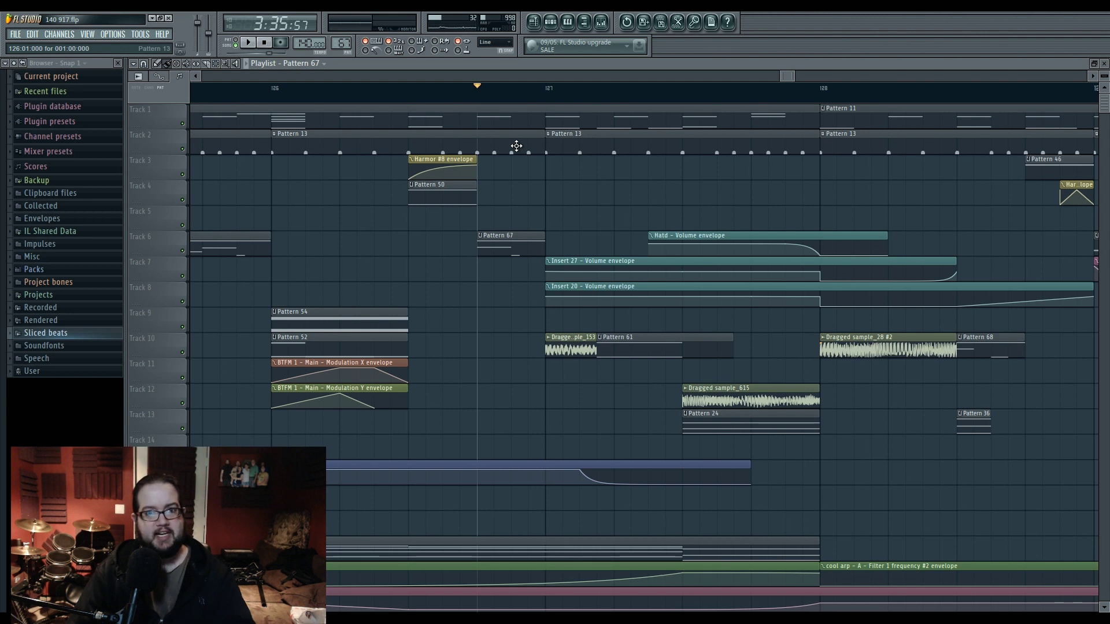
pyautogui.hscroll(4, 574, 186)
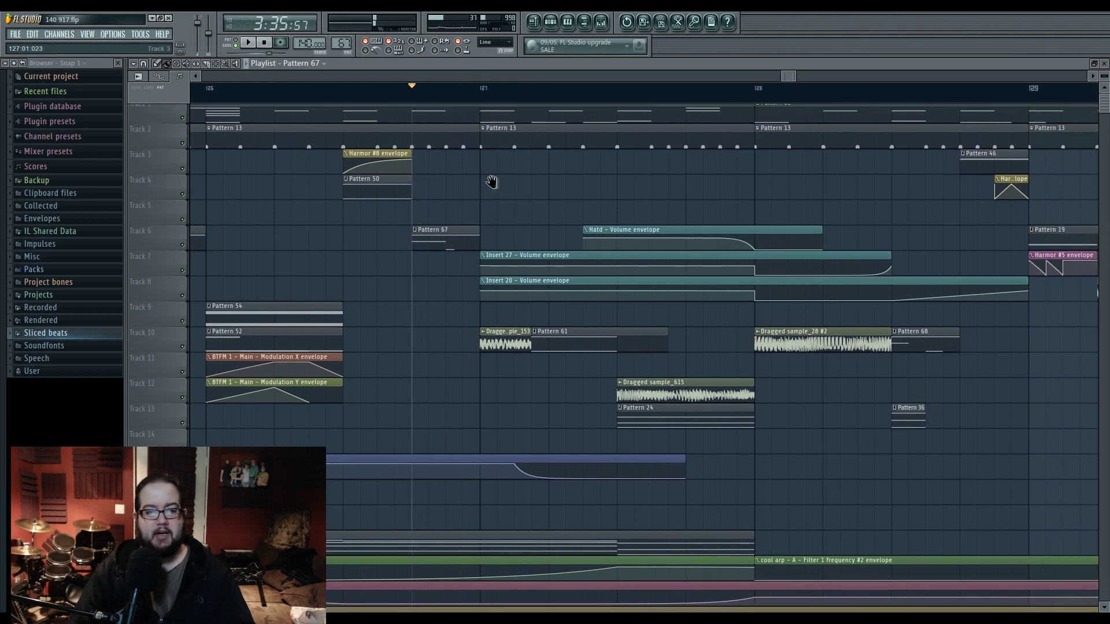
pyautogui.click(478, 98)
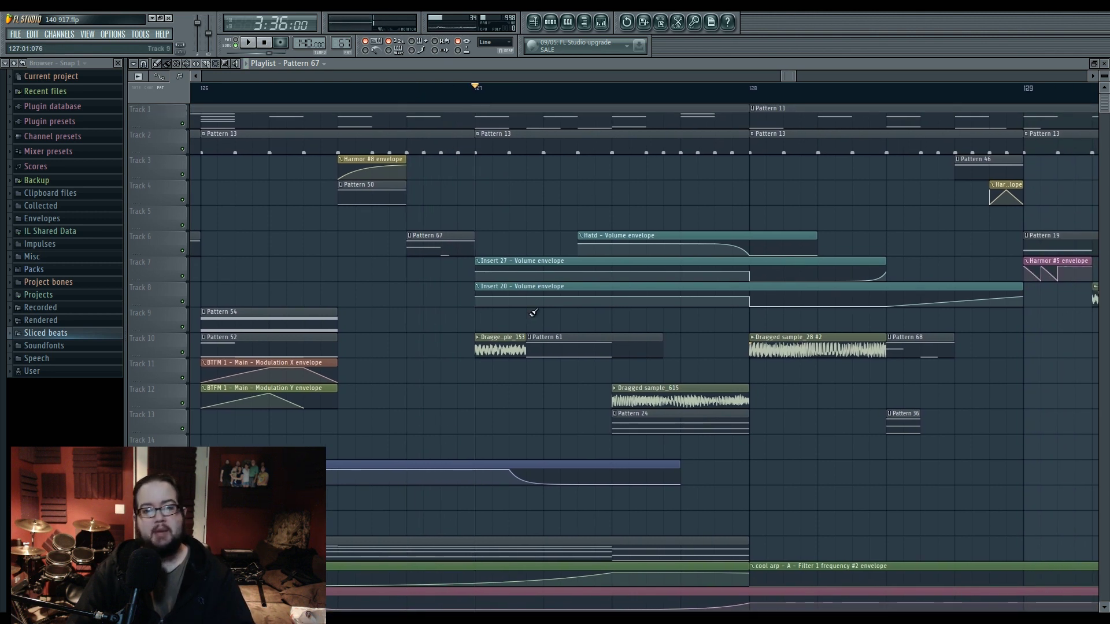
# Examine the channel settings and waveform of the Dragged sample_153 clip on Track 10, closing them when done.
pyautogui.doubleClick(500, 346)
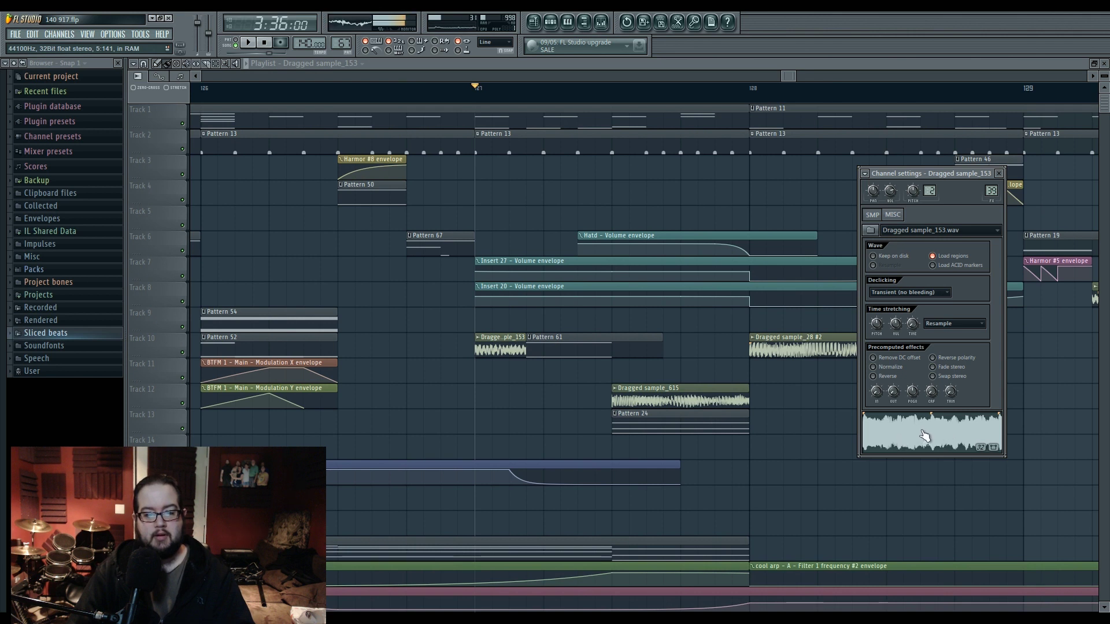
pyautogui.rightClick(540, 406)
pyautogui.doubleClick(515, 350)
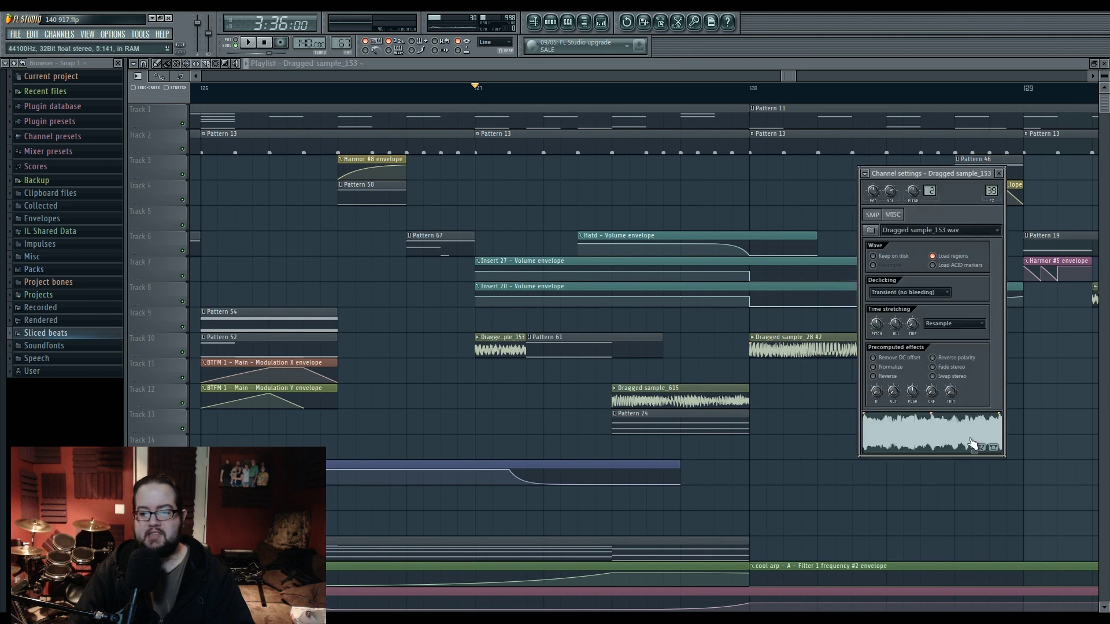
pyautogui.rightClick(490, 422)
pyautogui.doubleClick(501, 349)
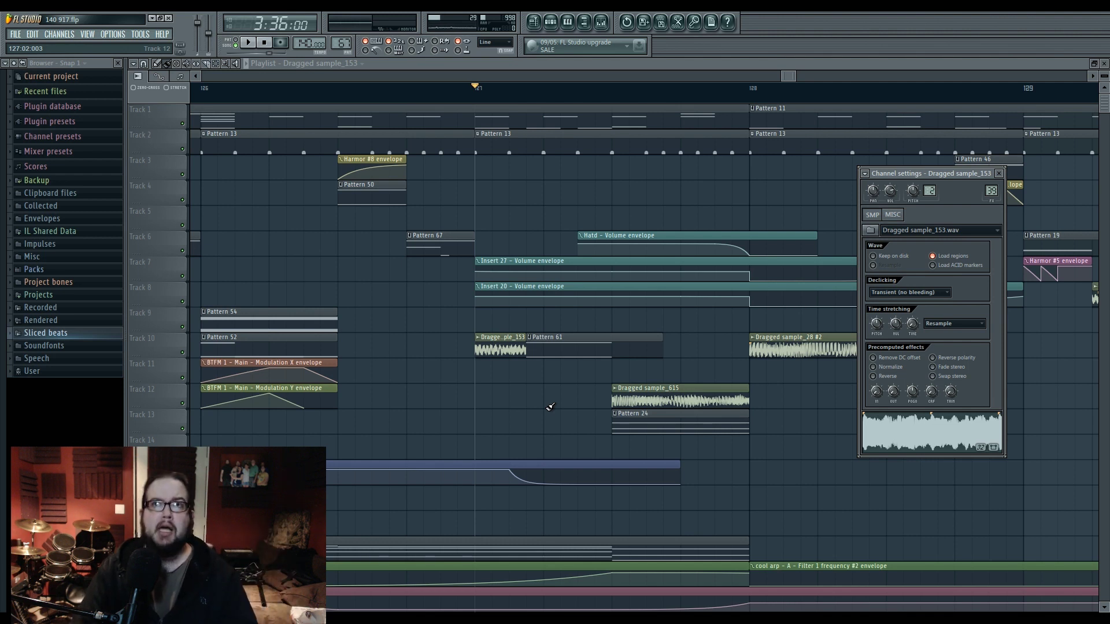
pyautogui.doubleClick(505, 346)
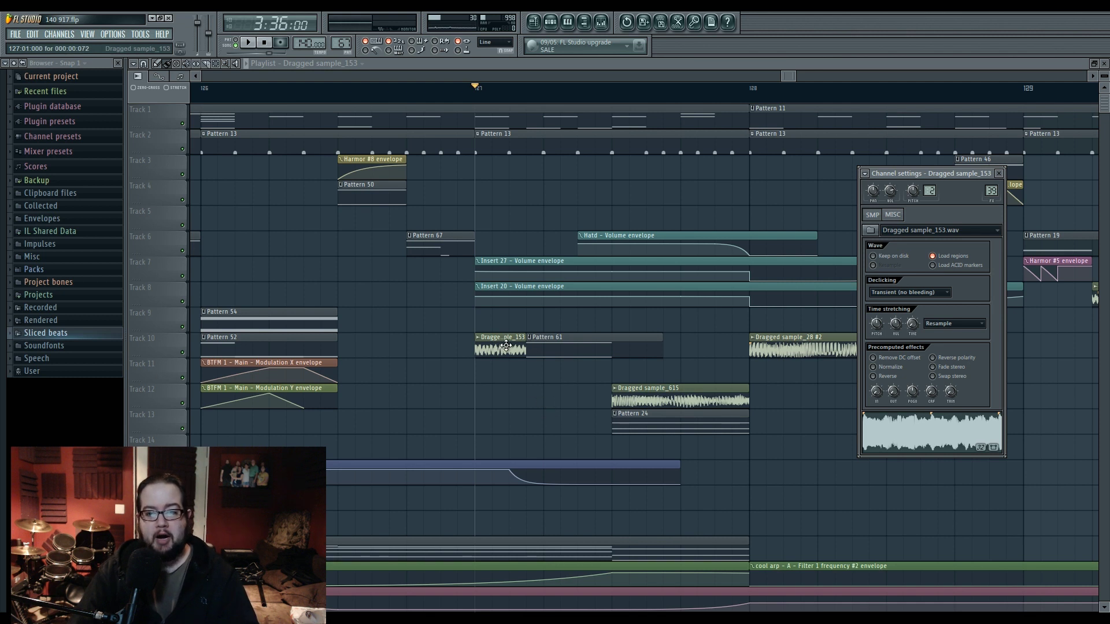
pyautogui.press('Escape')
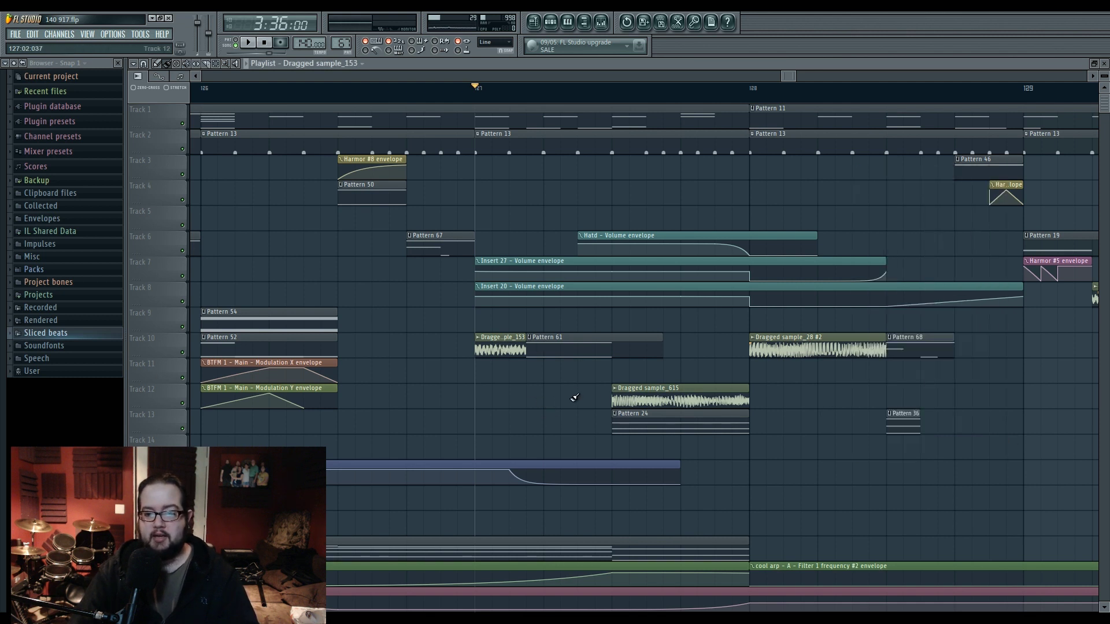
pyautogui.click(515, 370)
pyautogui.click(511, 362)
pyautogui.click(493, 372)
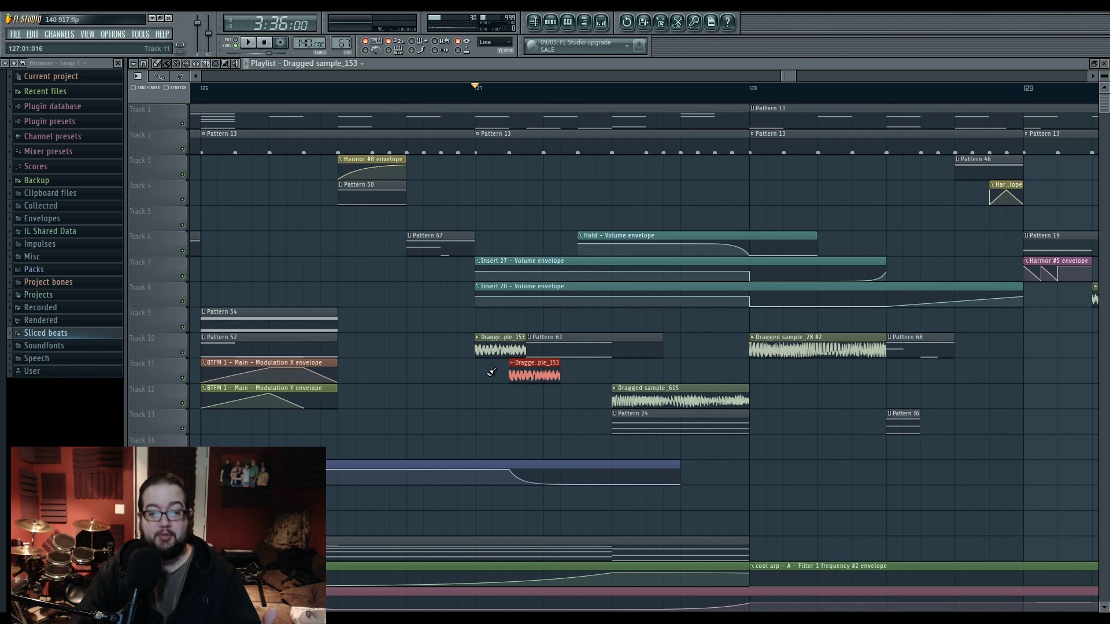
pyautogui.rightClick(514, 373)
# Audition Dragged sample_153 from its channel settings and play the song from bar 127.
pyautogui.doubleClick(502, 345)
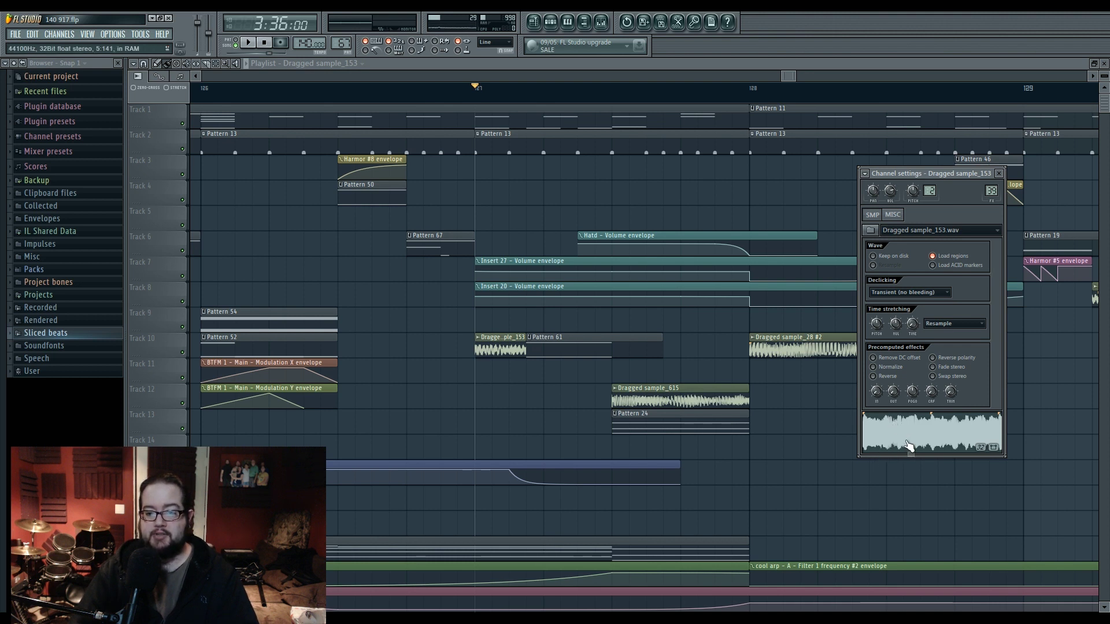
pyautogui.click(942, 433)
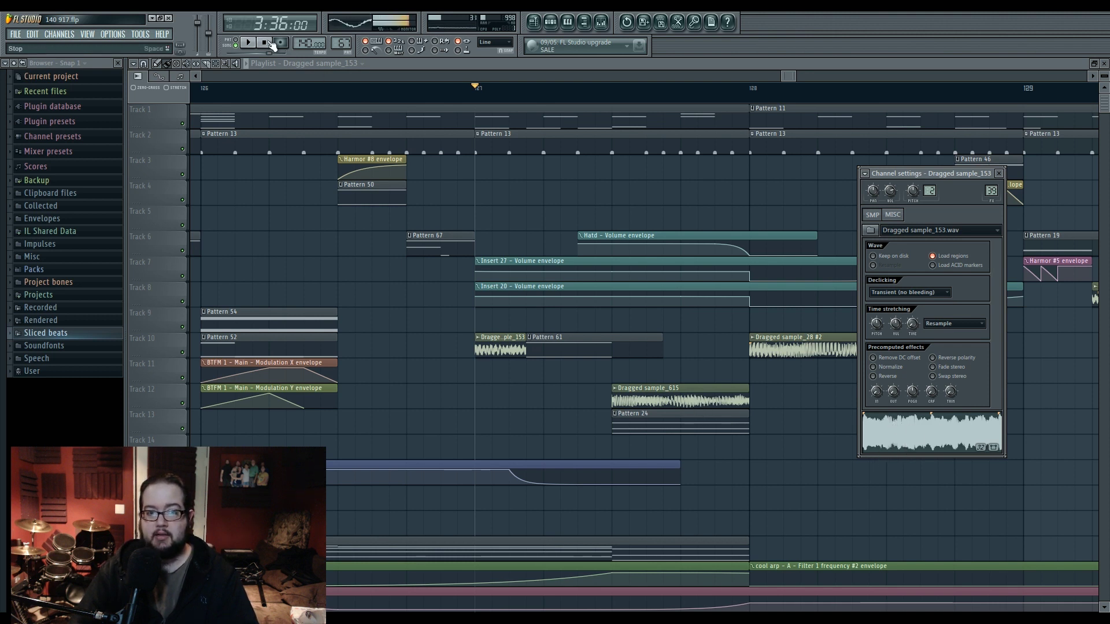
pyautogui.click(268, 43)
pyautogui.click(476, 100)
pyautogui.press('space')
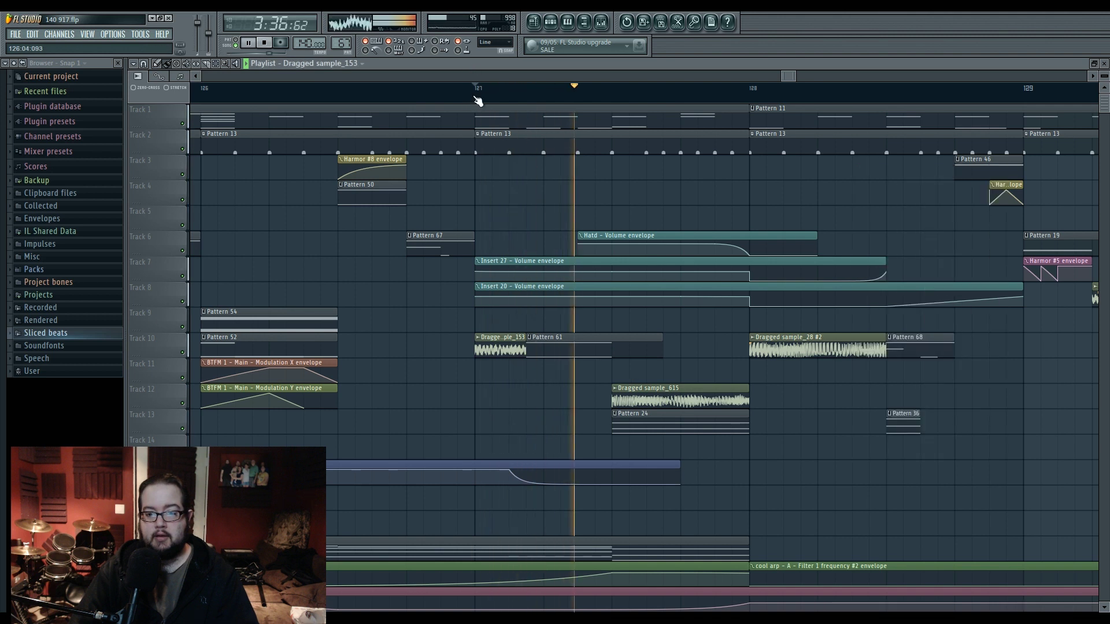
pyautogui.press('space')
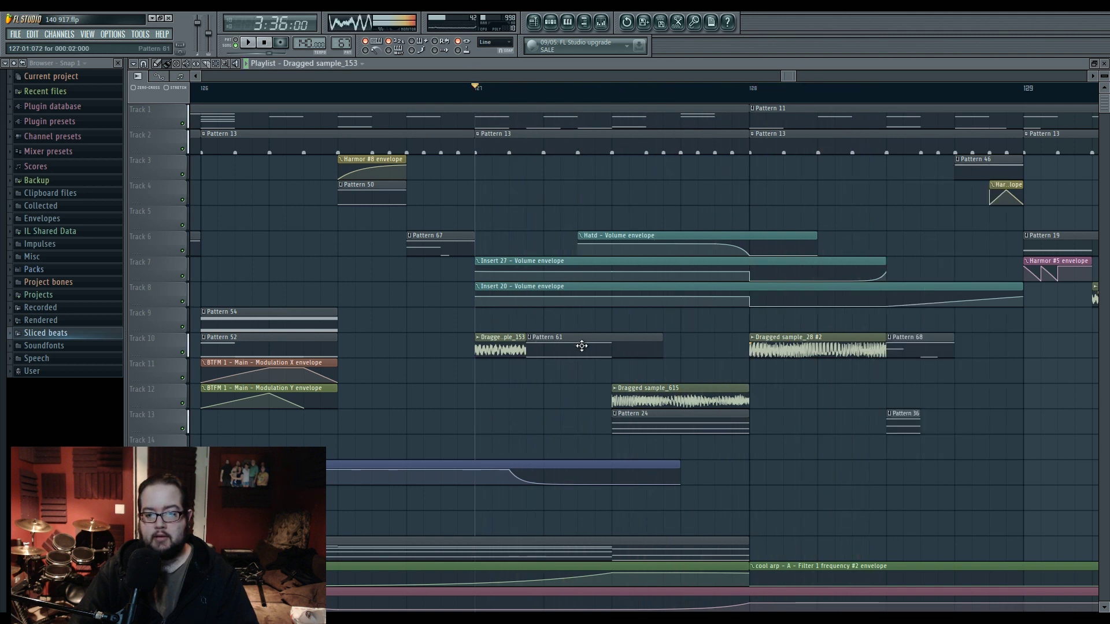
# Open Pattern 61 in the piano roll and play its phase werb 19 notes.
pyautogui.doubleClick(582, 346)
pyautogui.click(244, 47)
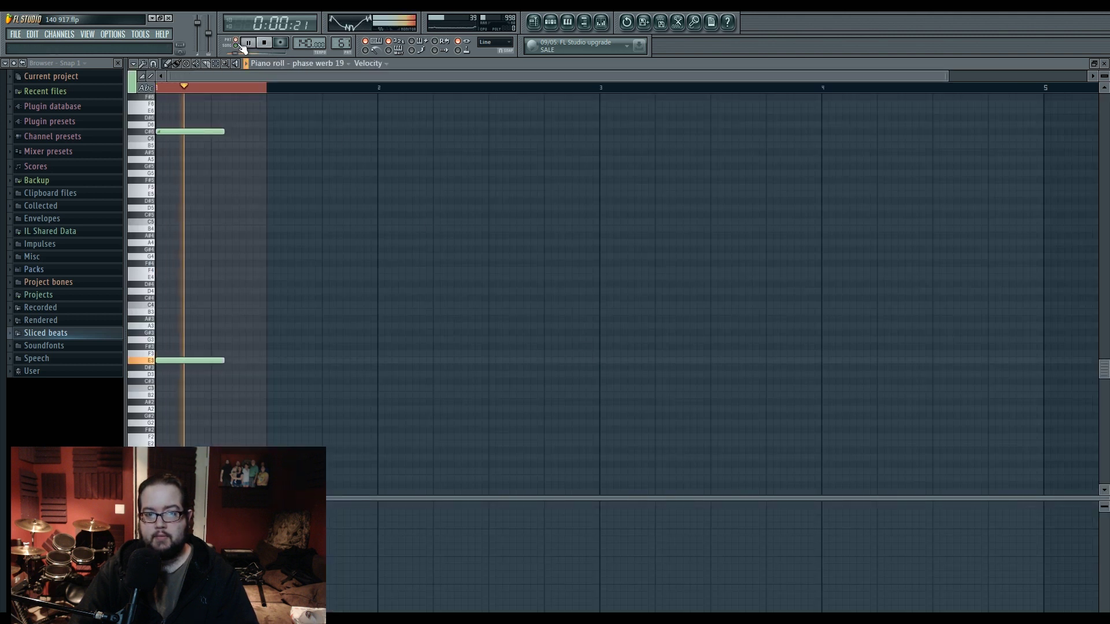
pyautogui.press('space')
# Return to the playlist and play the song from the start of the Dragged sample_615 clip.
pyautogui.click(534, 22)
pyautogui.moveTo(618, 367); pyautogui.dragTo(488, 389)
pyautogui.click(485, 93)
pyautogui.press('space')
pyautogui.press('space')
# Open the channel settings of Dragged sample_615, audition its waveform and close them.
pyautogui.click(580, 397)
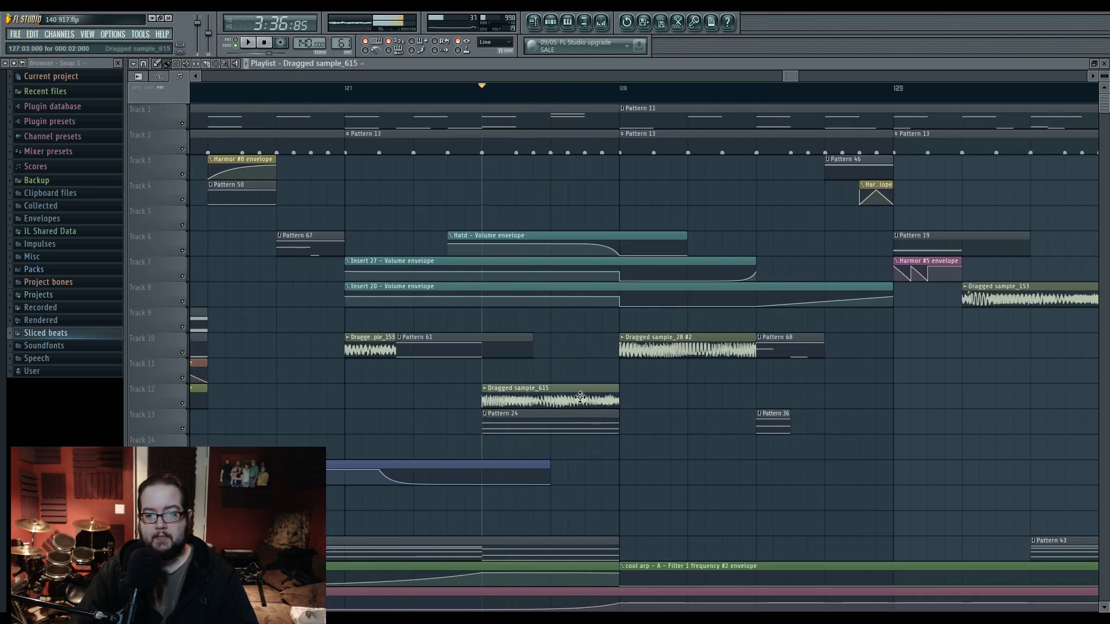
pyautogui.doubleClick(580, 397)
pyautogui.click(898, 442)
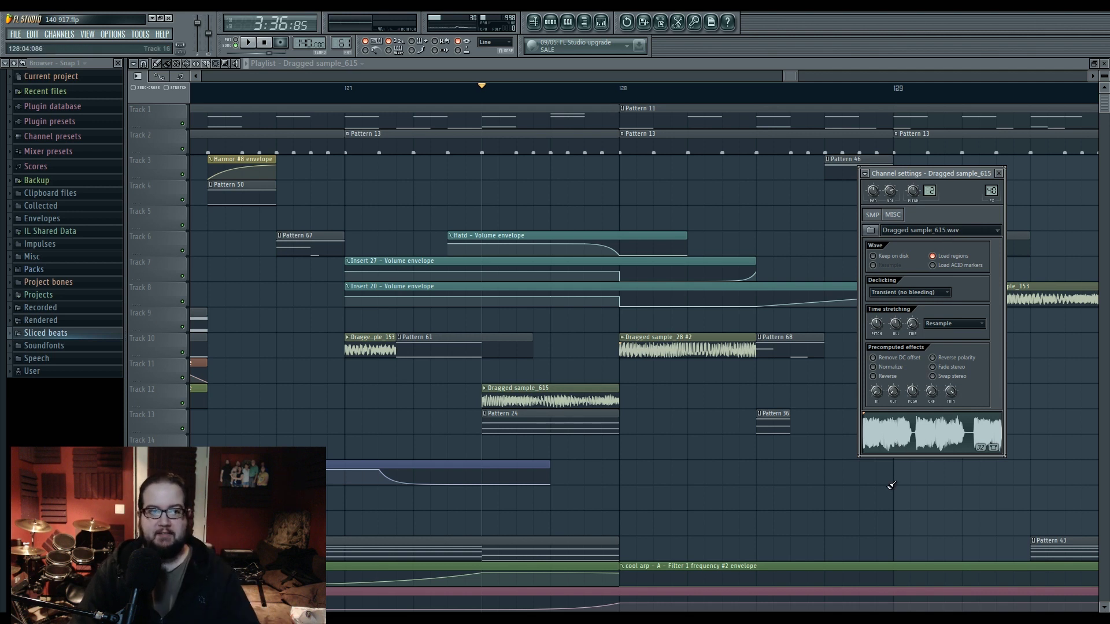
pyautogui.click(909, 445)
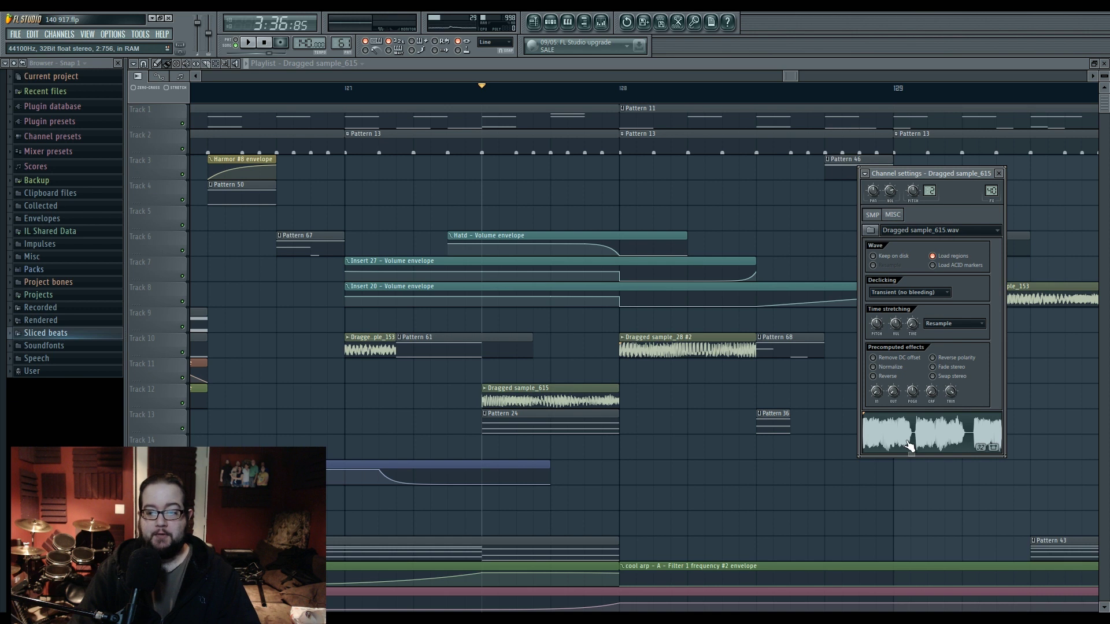
pyautogui.click(909, 445)
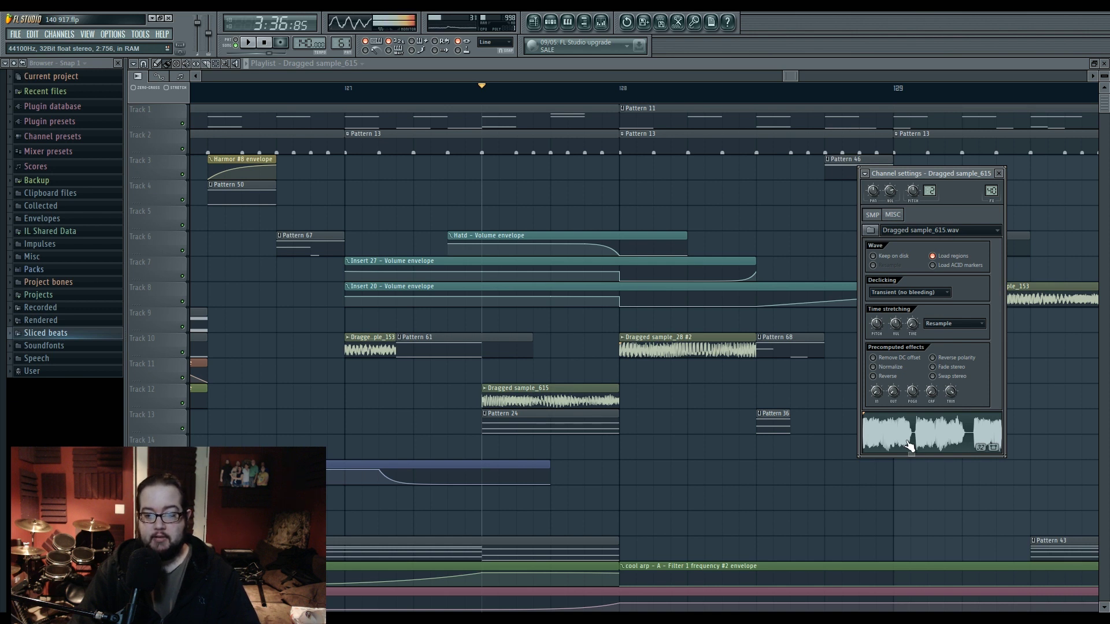
pyautogui.press('Escape')
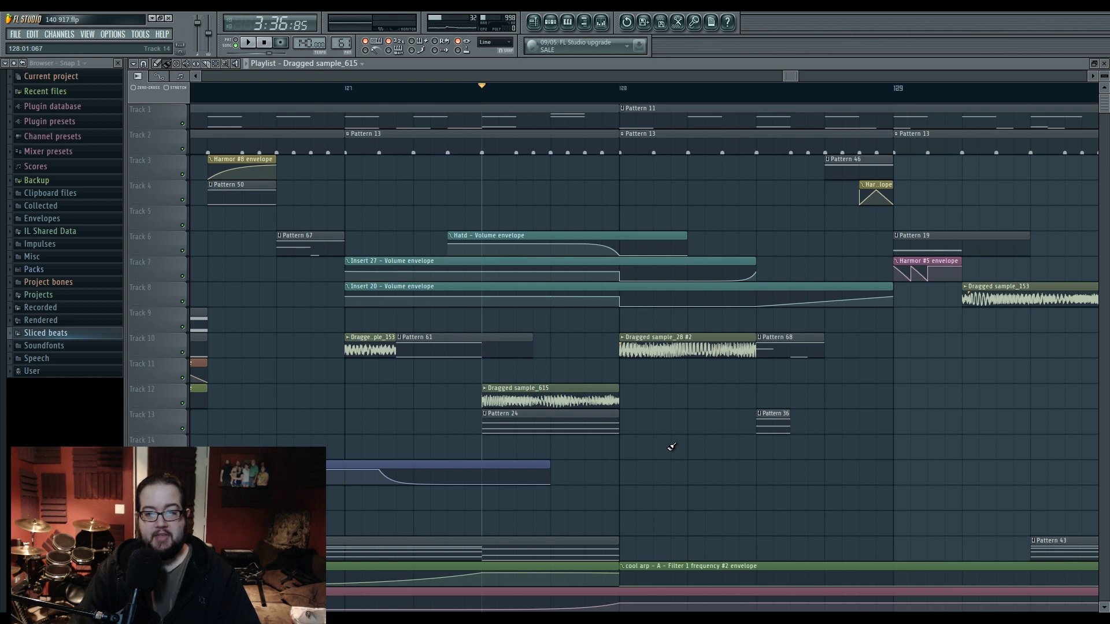
# Play the song from bar 128 and check the channel settings of the Dragged sample_28 #2 clip.
pyautogui.click(620, 96)
pyautogui.press('space')
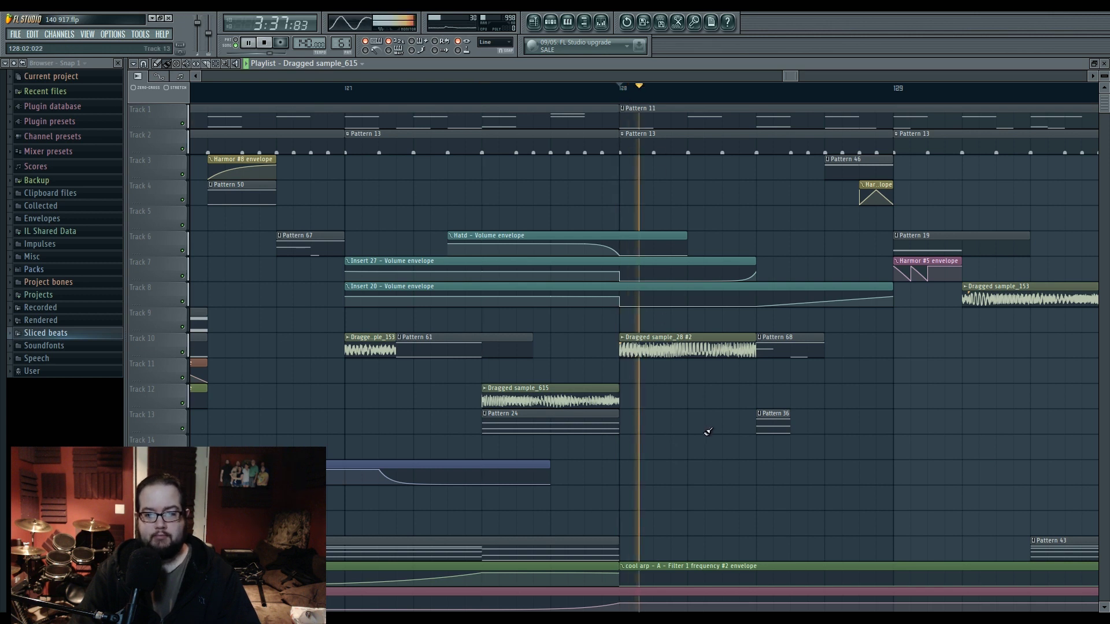
pyautogui.press('space')
pyautogui.doubleClick(693, 347)
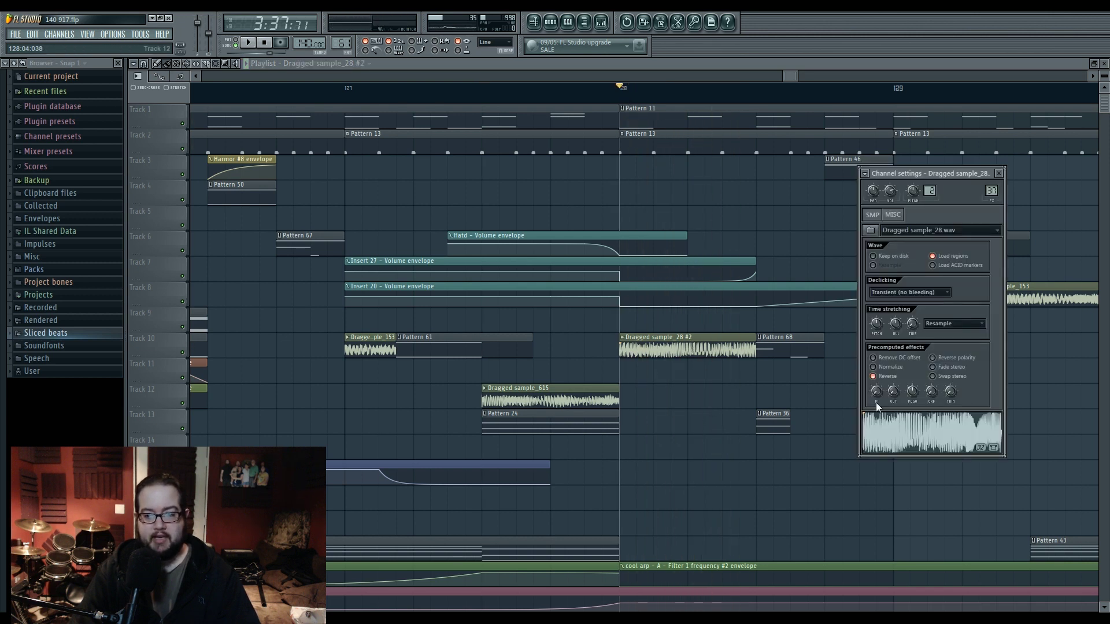
pyautogui.press('Escape')
pyautogui.hscroll(3, 589, 389)
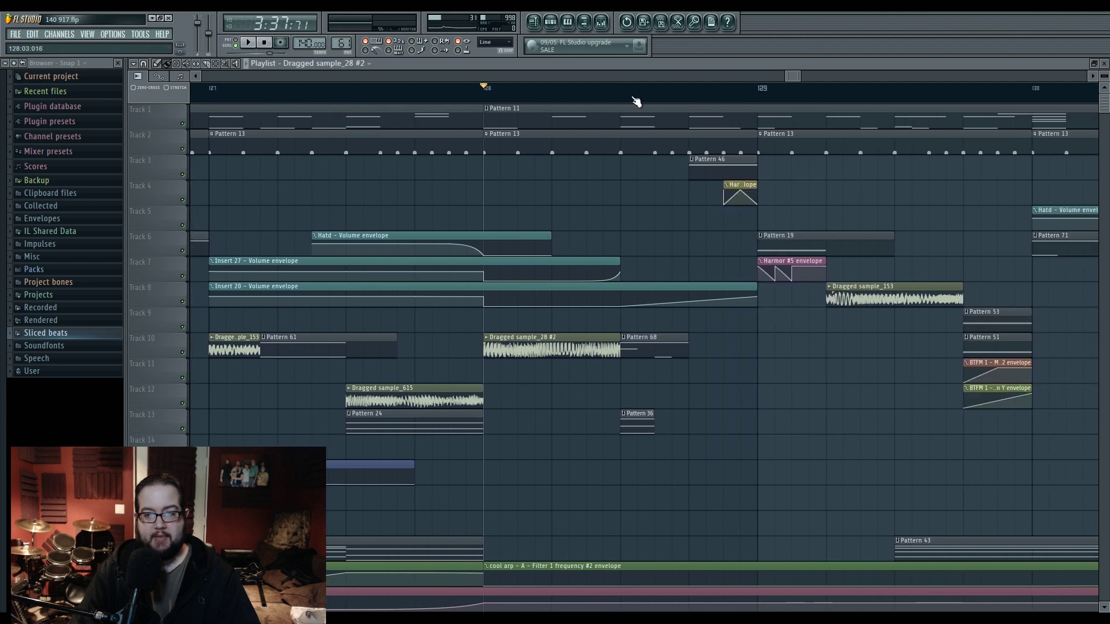
# Play the song from the third beat of bar 128 and open the Pattern 68 clip in the piano roll.
pyautogui.click(623, 92)
pyautogui.press('space')
pyautogui.press('space')
pyautogui.click(652, 348)
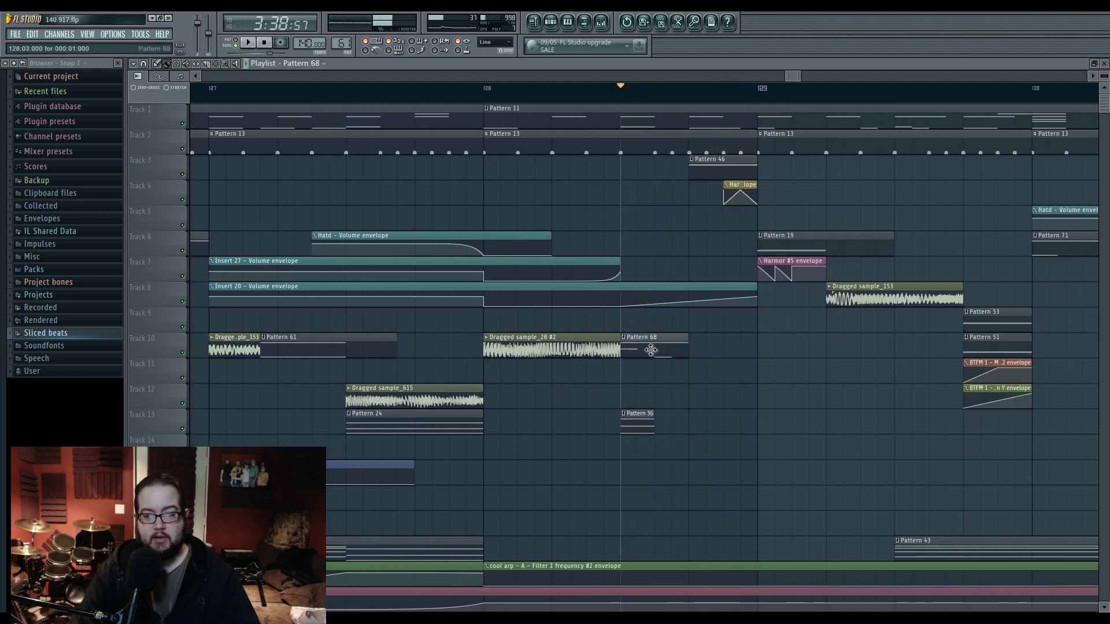
pyautogui.click(647, 320)
pyautogui.rightClick(675, 322)
pyautogui.doubleClick(670, 354)
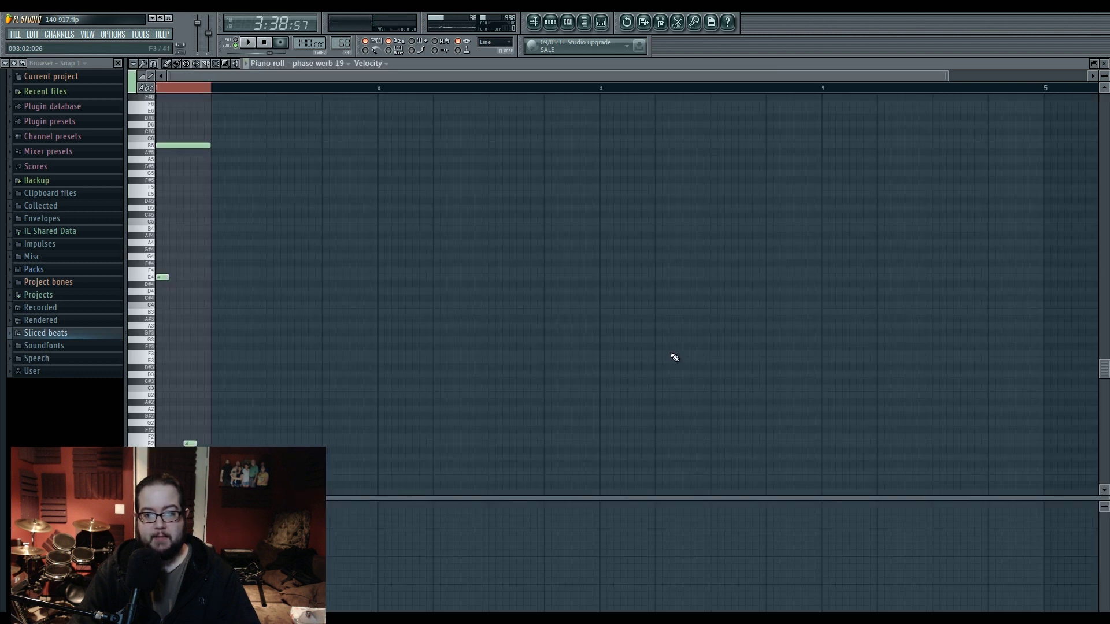
# Audition the phase werb 19 notes of Pattern 68 in pattern mode and return to the playlist.
pyautogui.click(231, 42)
pyautogui.press('space')
pyautogui.click(263, 45)
pyautogui.click(550, 24)
pyautogui.click(535, 24)
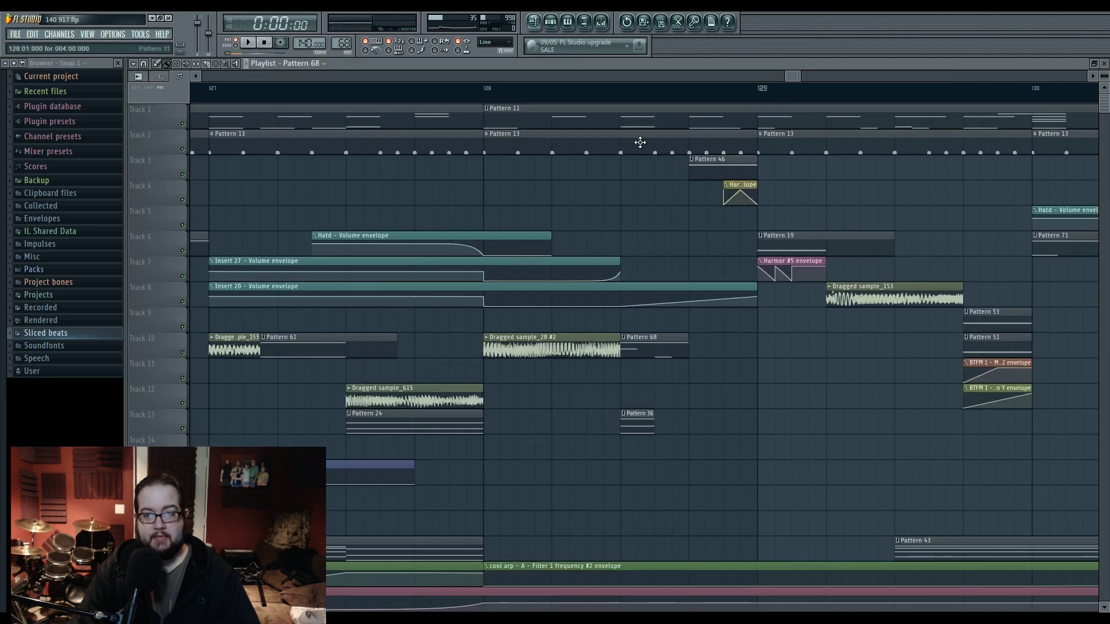
# Check the Dragged sample_153 clip on Track 8 and play the song from the start of Pattern 53.
pyautogui.hscroll(4, 501, 379)
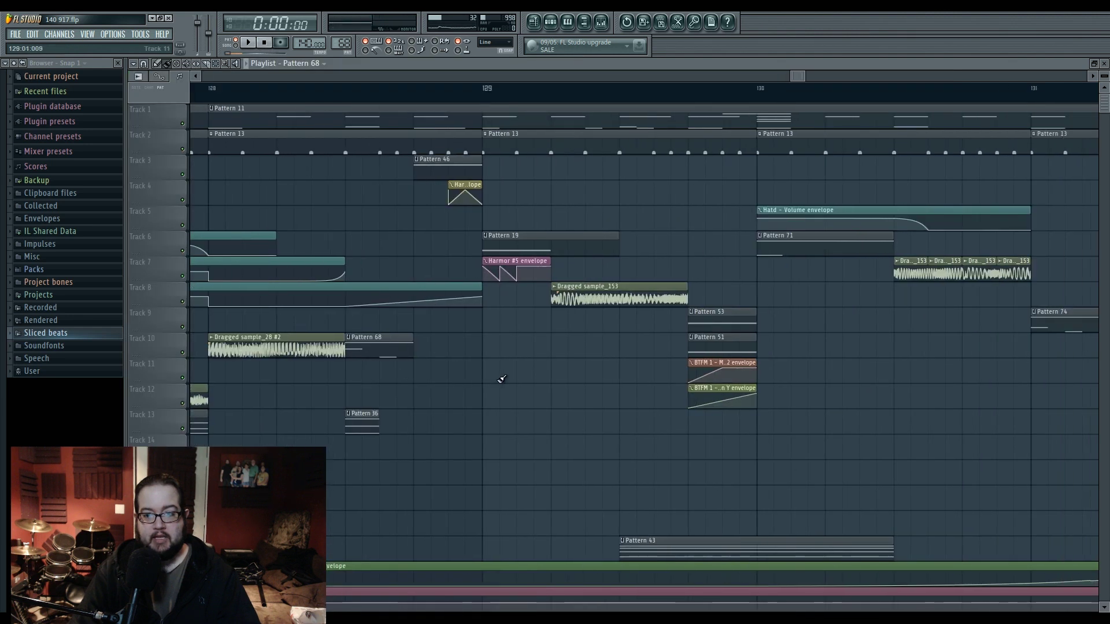
pyautogui.doubleClick(601, 298)
pyautogui.moveTo(637, 408); pyautogui.dragTo(359, 407)
pyautogui.click(401, 96)
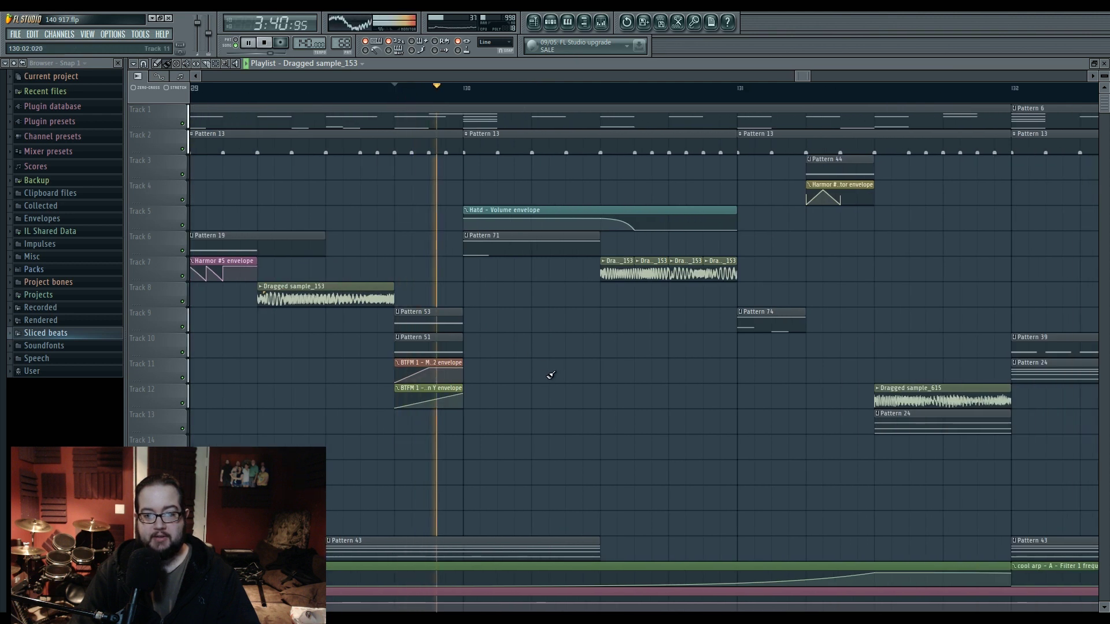
pyautogui.press('space')
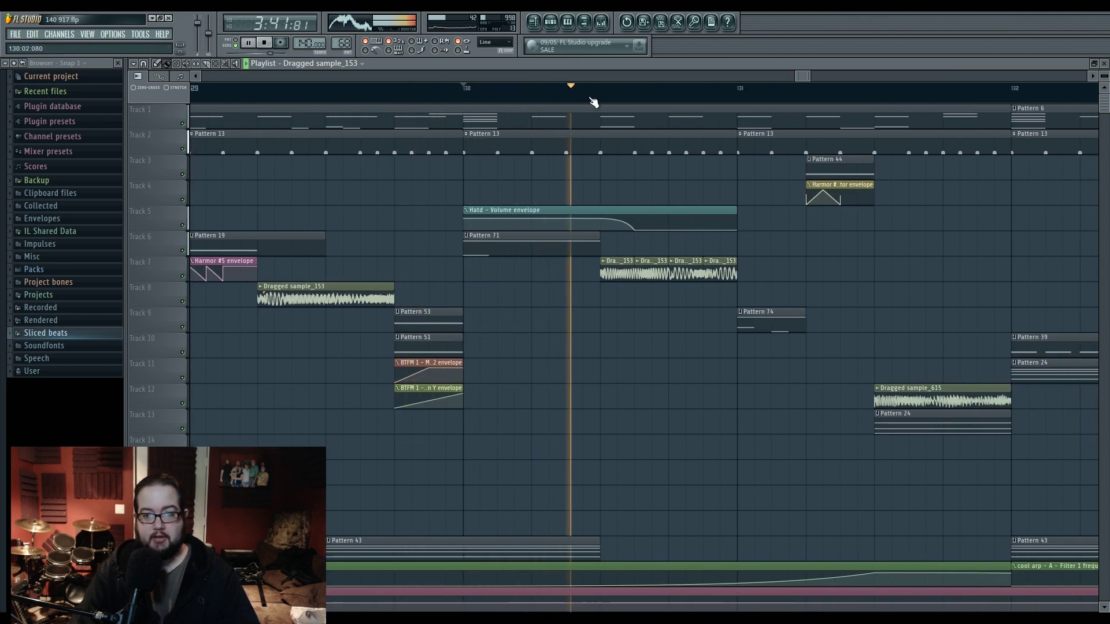
pyautogui.press('space')
# Open the channel settings of the sliced Dragged sample_153 clips on Track 7 and close them.
pyautogui.moveTo(717, 383); pyautogui.dragTo(443, 379)
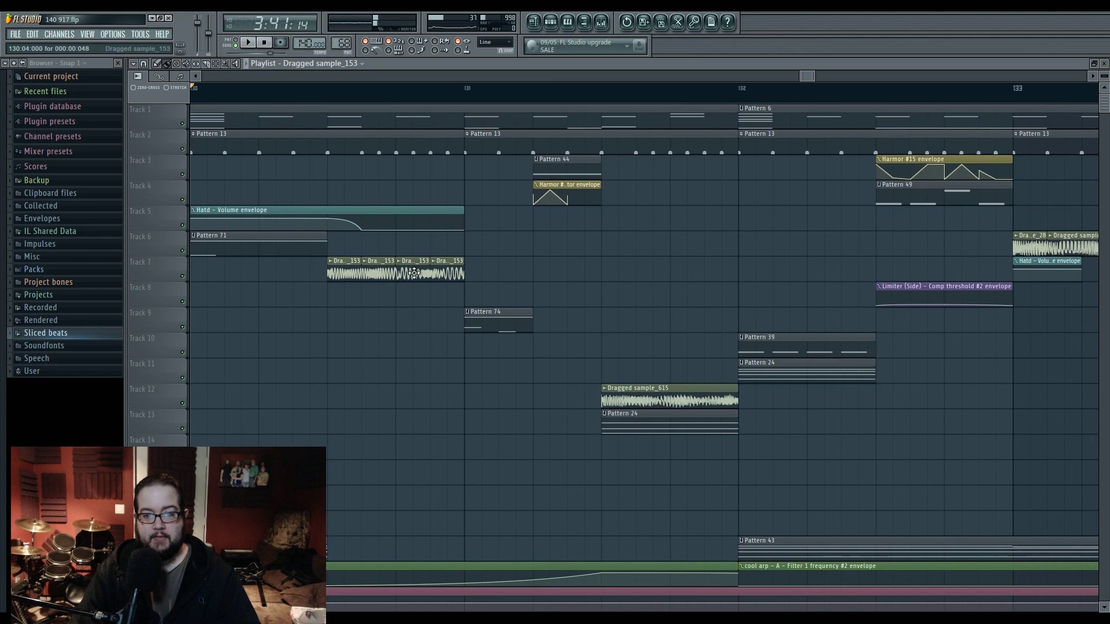
pyautogui.doubleClick(413, 273)
pyautogui.press('Escape')
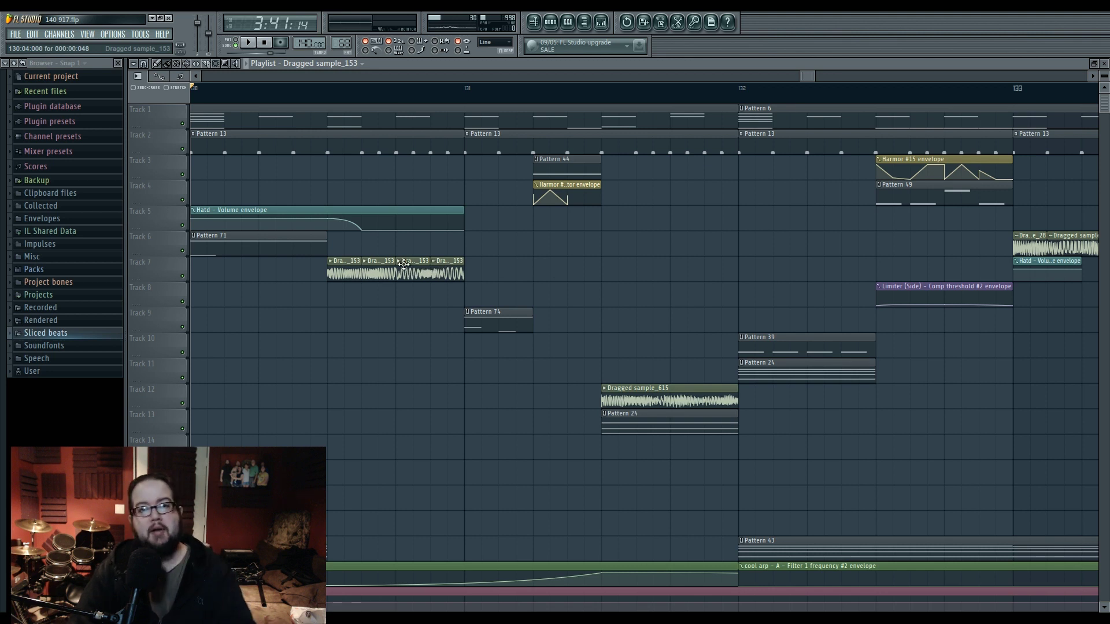
# Recheck the sliced Dragged sample_153 clips' channel settings and play the song from the start of those clips.
pyautogui.click(472, 102)
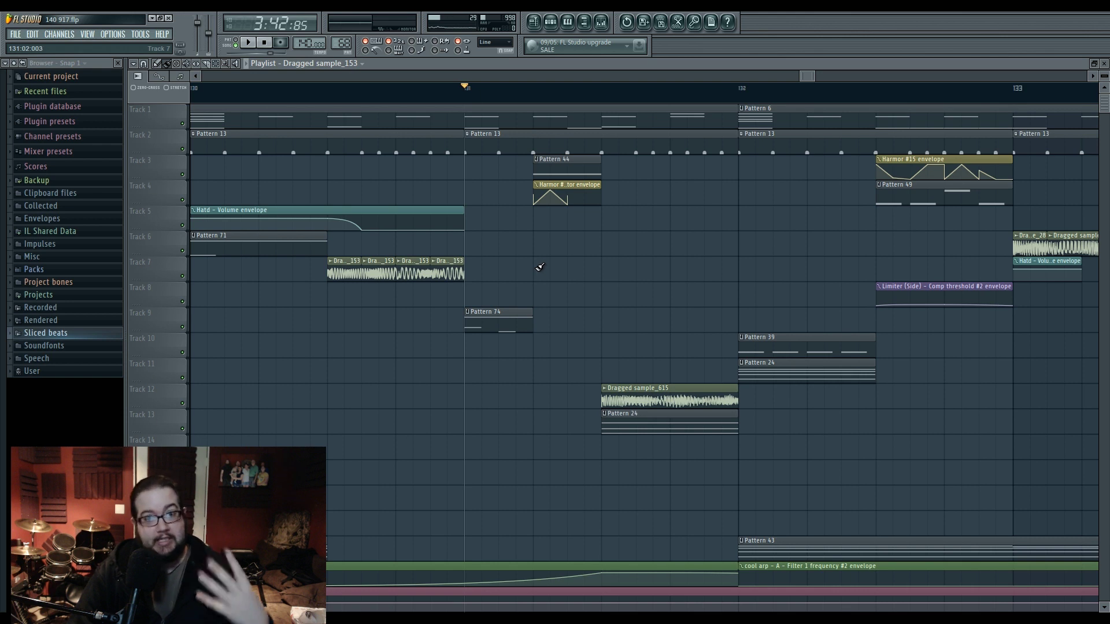
pyautogui.click(328, 91)
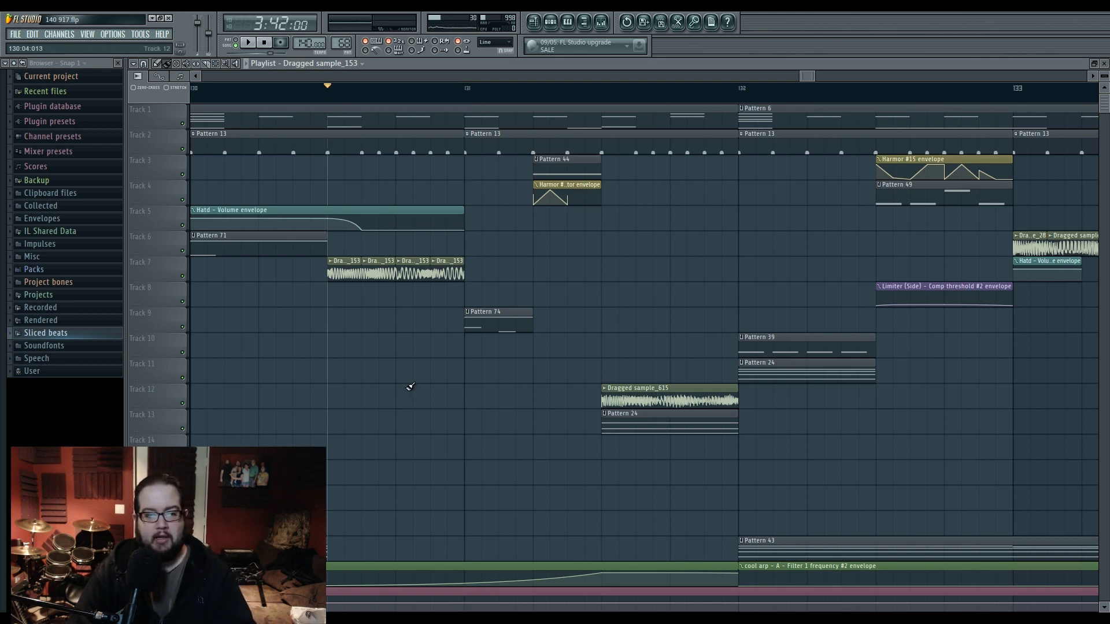
pyautogui.hscroll(-5, 409, 386)
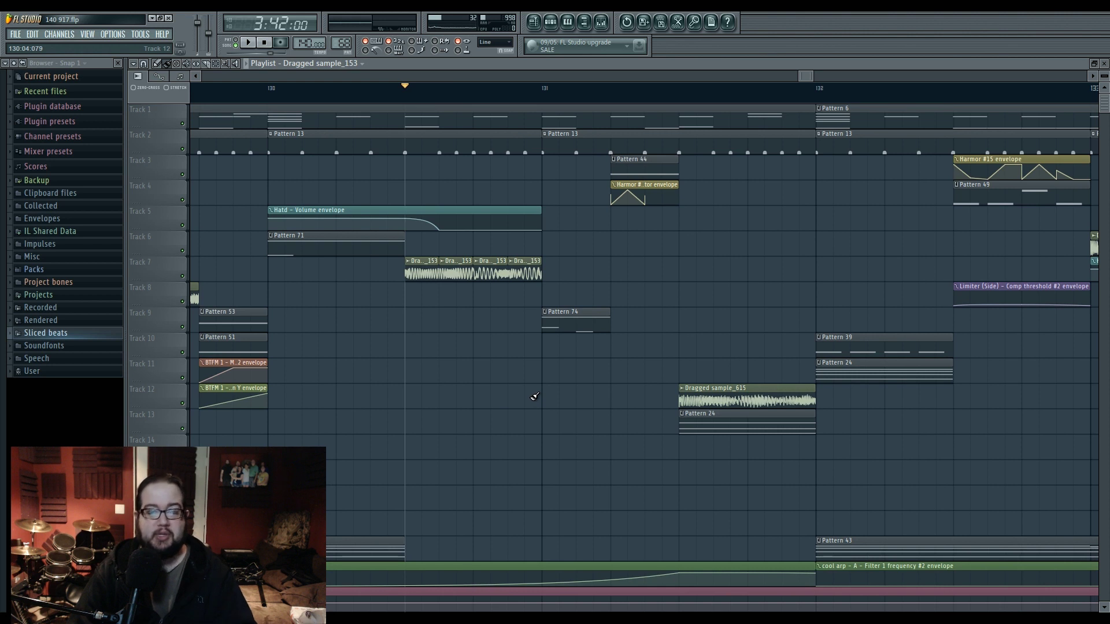
pyautogui.doubleClick(465, 263)
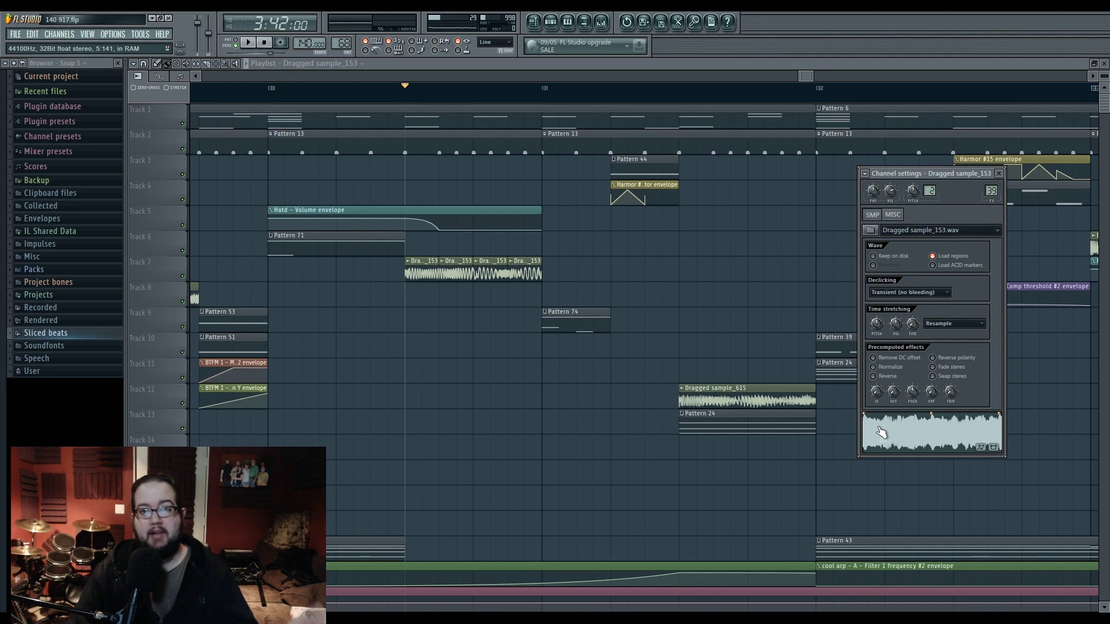
pyautogui.press('Escape')
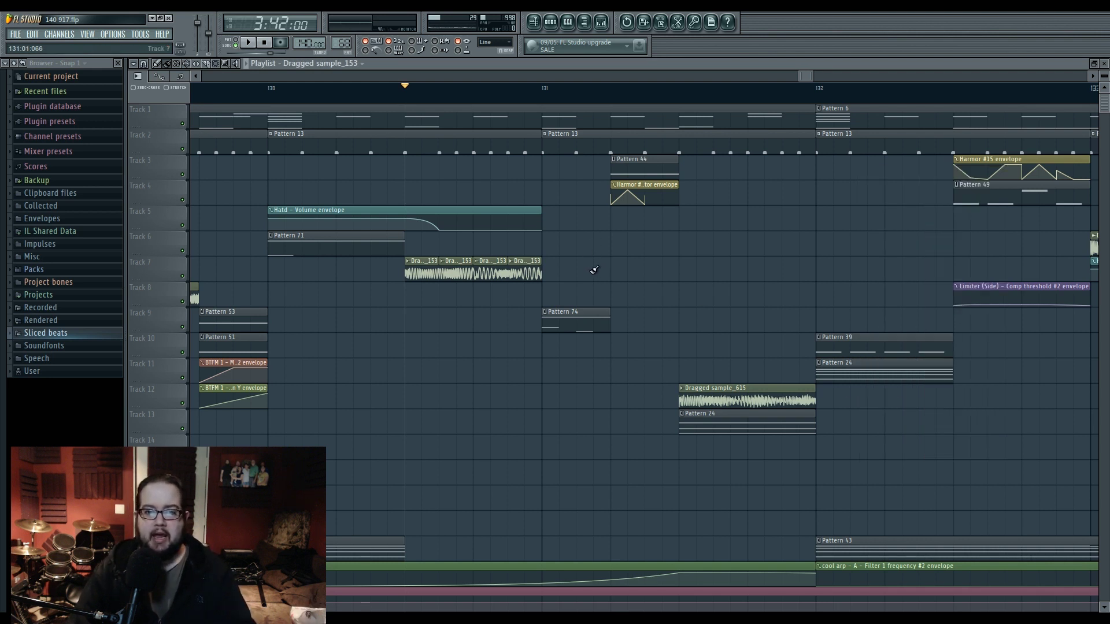
pyautogui.press('space')
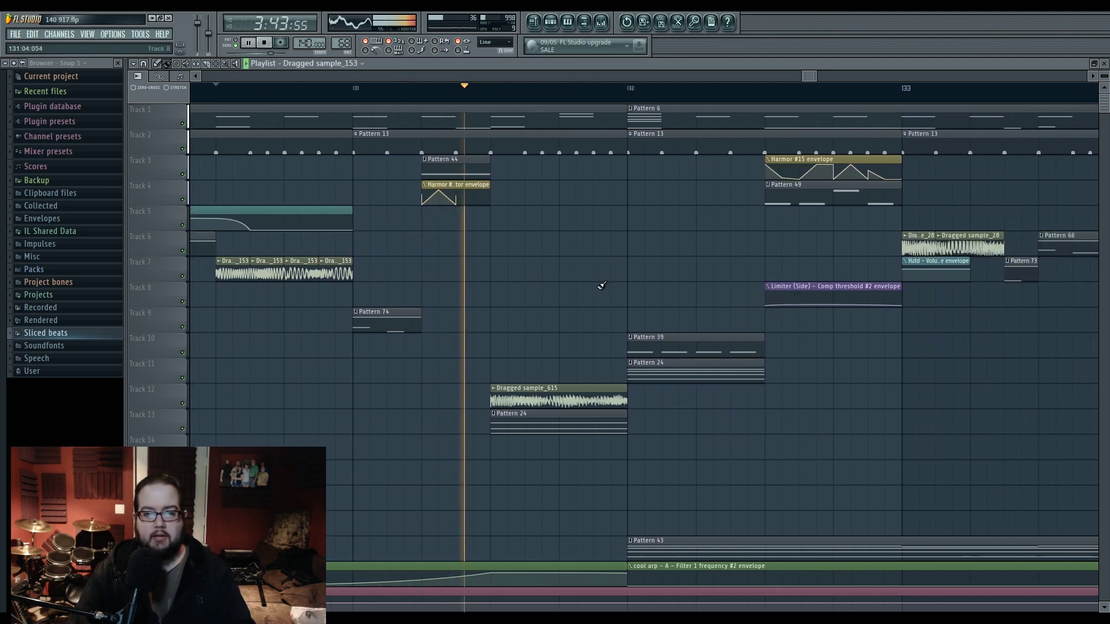
pyautogui.moveTo(742, 252); pyautogui.dragTo(483, 304)
pyautogui.press('space')
# Open Pattern 39 in the piano roll, audition its Layer #3 notes and return to the playlist.
pyautogui.doubleClick(497, 346)
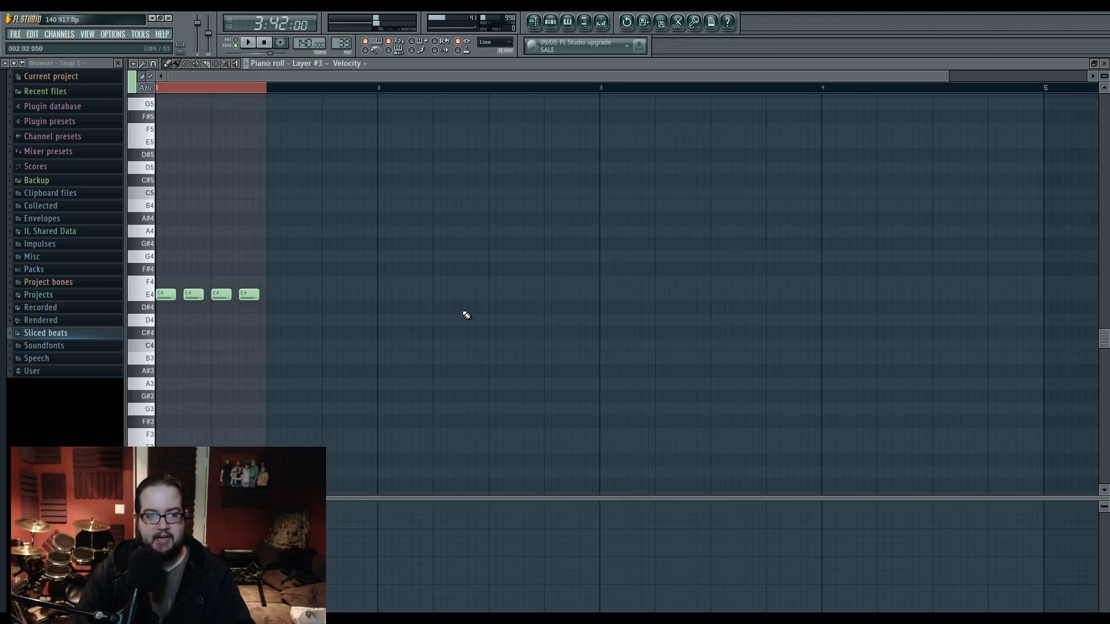
pyautogui.scroll(3, 462, 312)
pyautogui.click(248, 44)
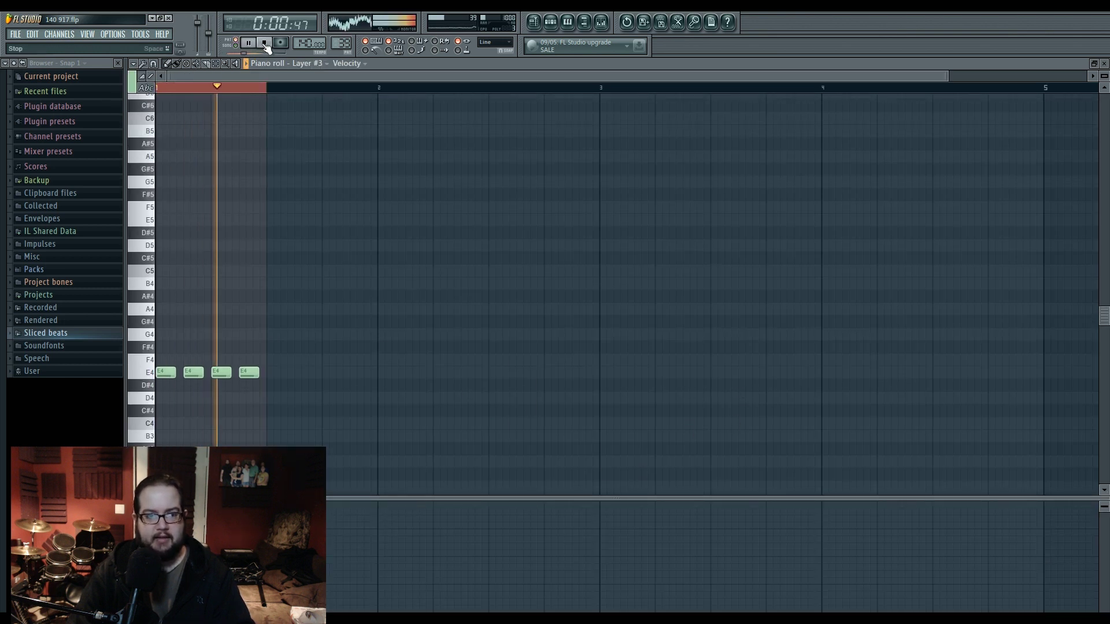
pyautogui.click(264, 43)
pyautogui.click(532, 27)
# Open the Layer #3 pattern with the long notes in the piano roll and play it from the E4 note.
pyautogui.moveTo(845, 324); pyautogui.dragTo(432, 349)
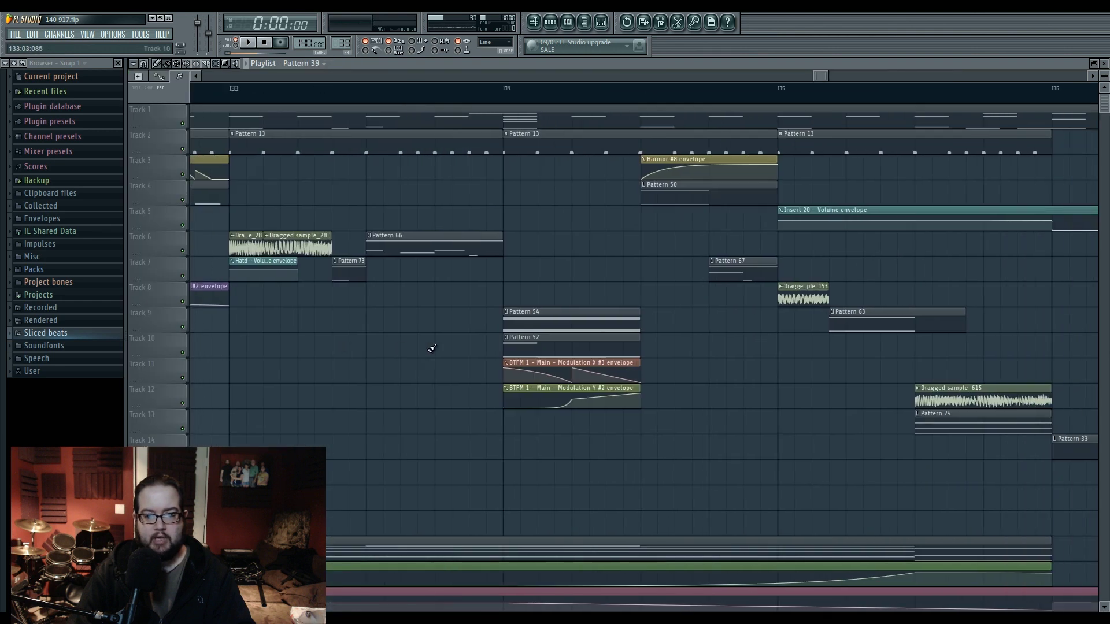
pyautogui.scroll(-8, 457, 347)
pyautogui.moveTo(747, 347); pyautogui.dragTo(556, 335)
pyautogui.doubleClick(583, 225)
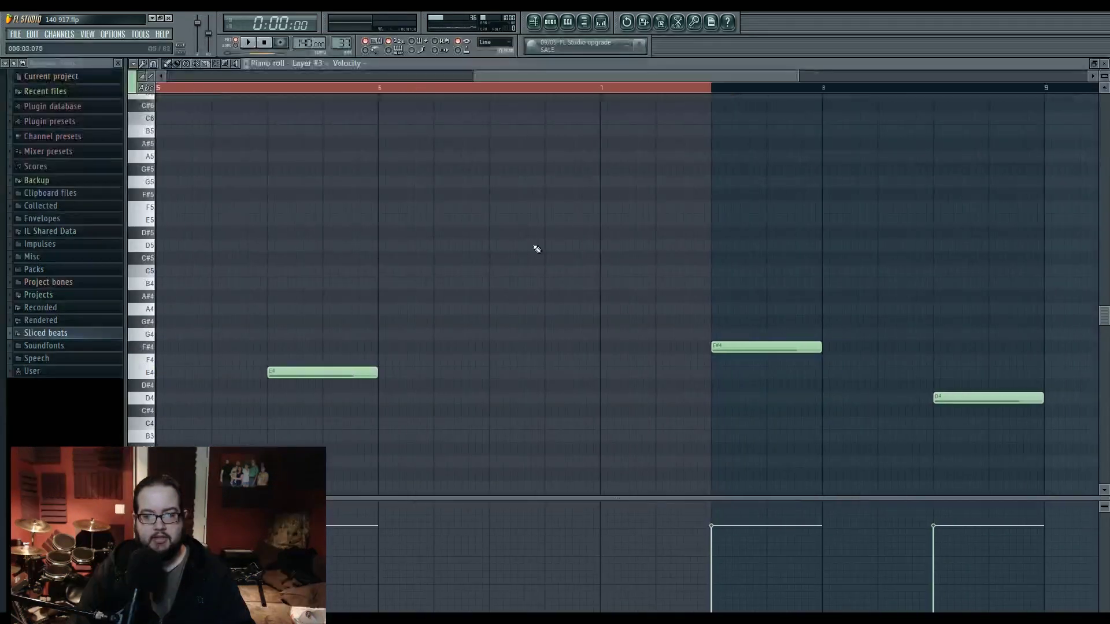
pyautogui.click(268, 86)
pyautogui.press('space')
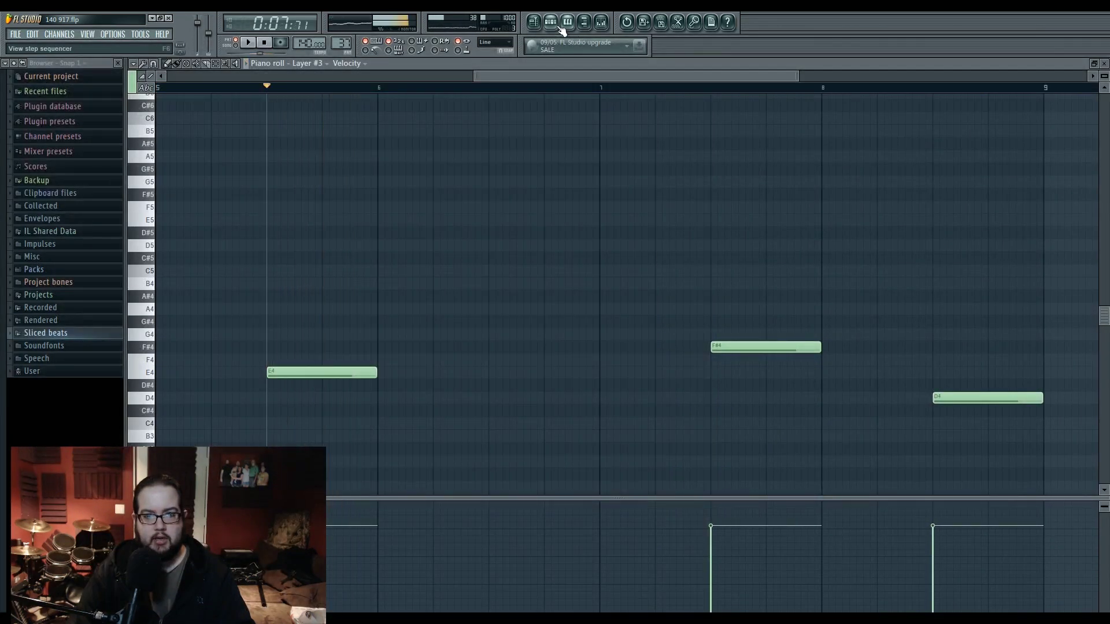
# Show the step sequencer during playback and open the phase werb 14 Harmor with its spectral display visible.
pyautogui.click(550, 22)
pyautogui.press('space')
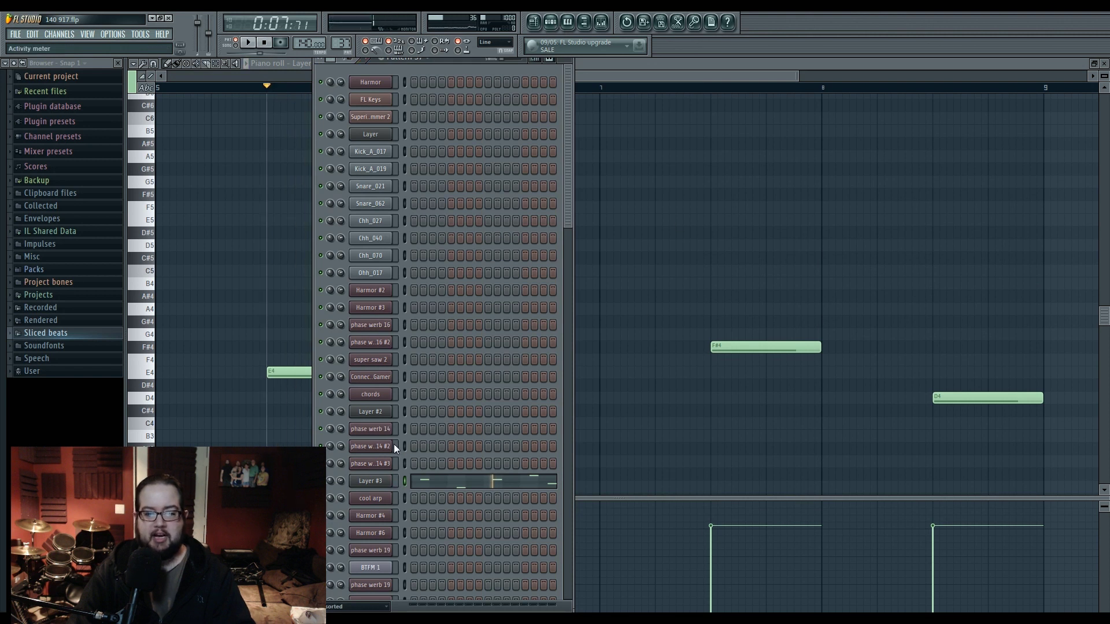
pyautogui.click(377, 429)
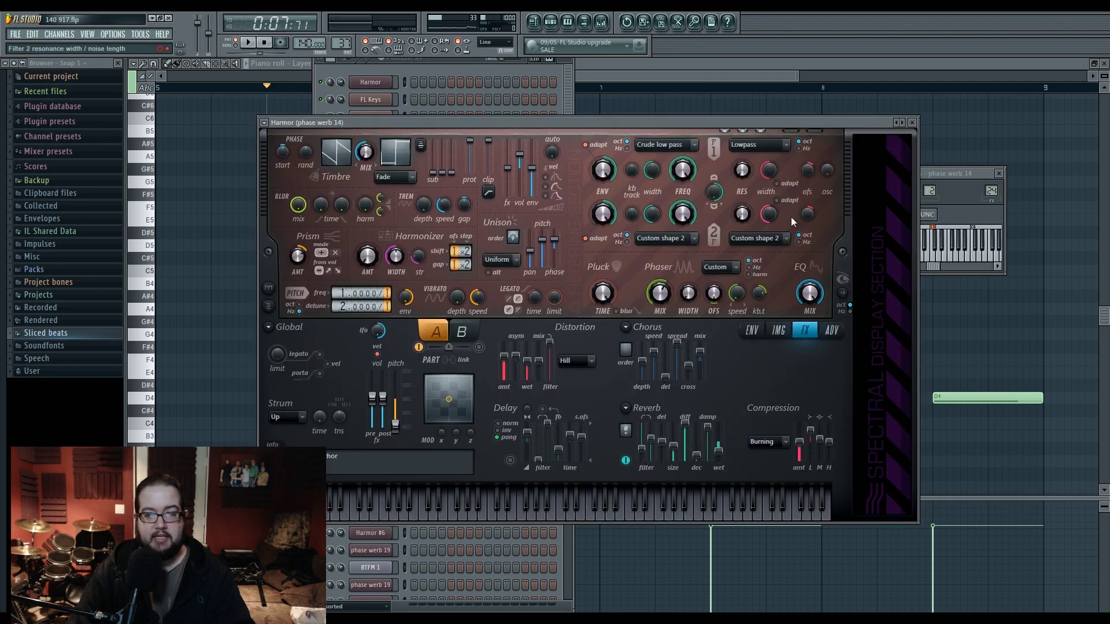
pyautogui.click(850, 299)
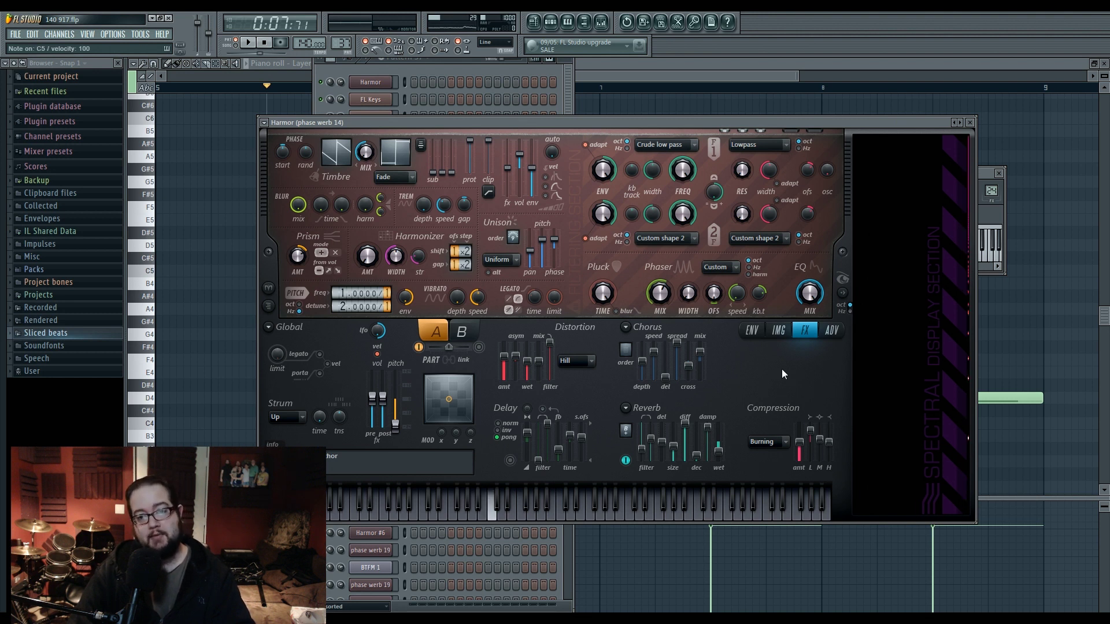
# Open and audition the layered Harmor channels phase werb 14 #2 and phase werb 14 #3.
pyautogui.click(435, 65)
pyautogui.click(384, 445)
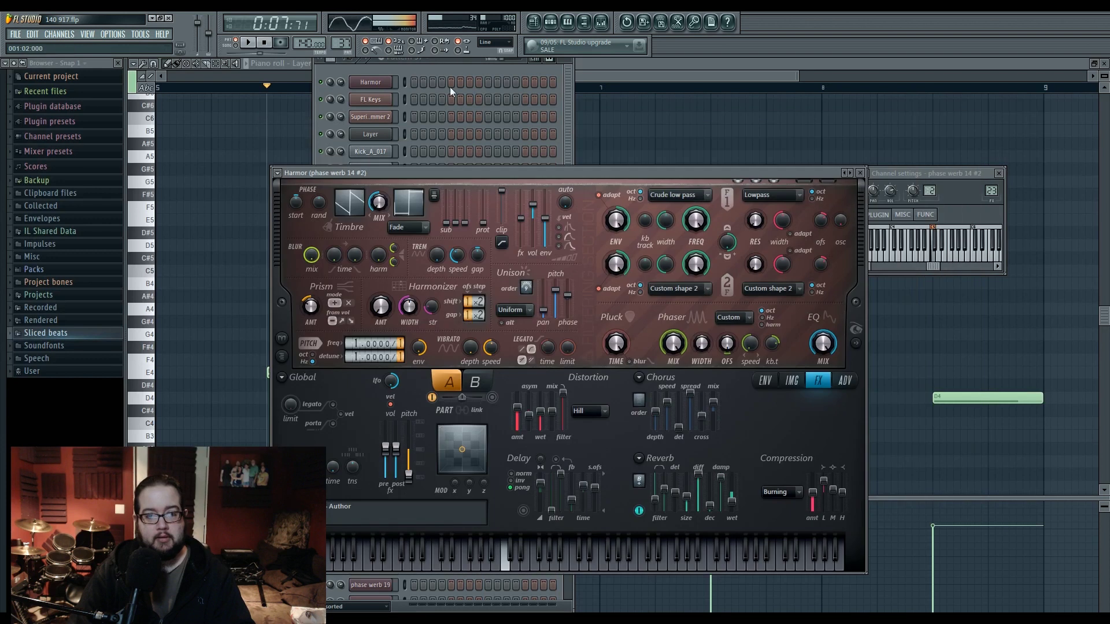
pyautogui.click(454, 91)
pyautogui.click(376, 462)
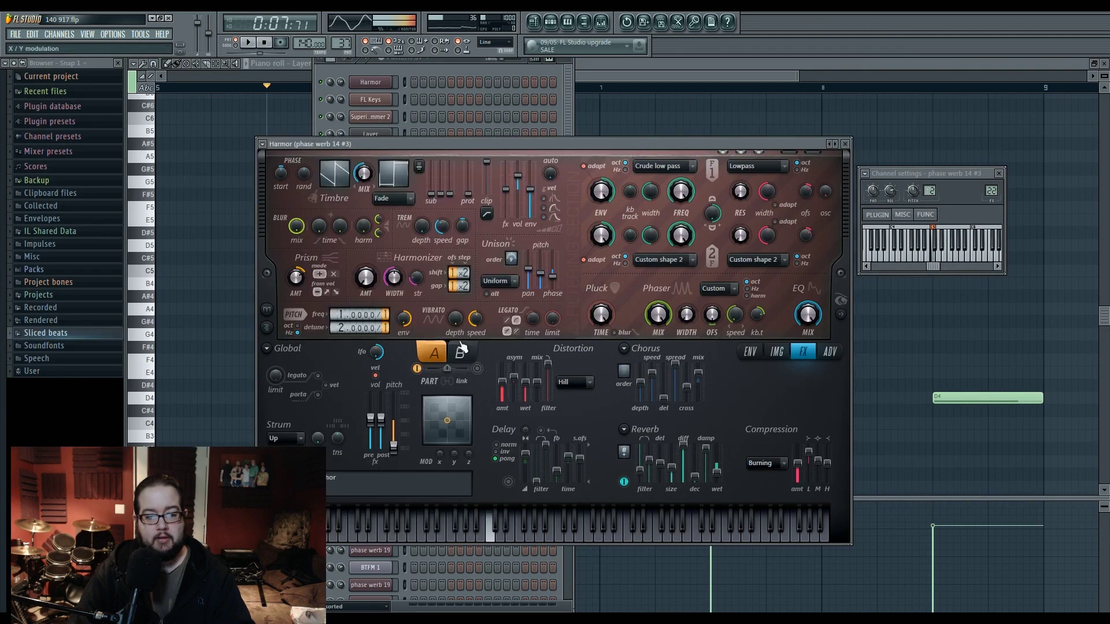
pyautogui.click(456, 61)
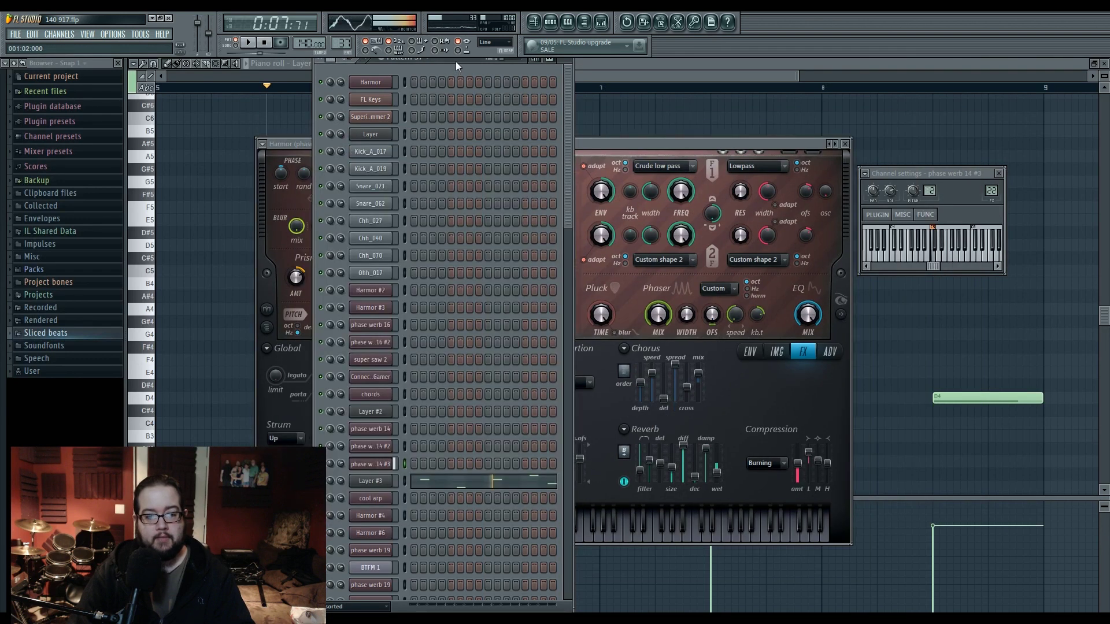
# Audition phase werb 14, phase werb 14 #2 and phase werb 14 #3 one after another to compare their sounds.
pyautogui.click(390, 436)
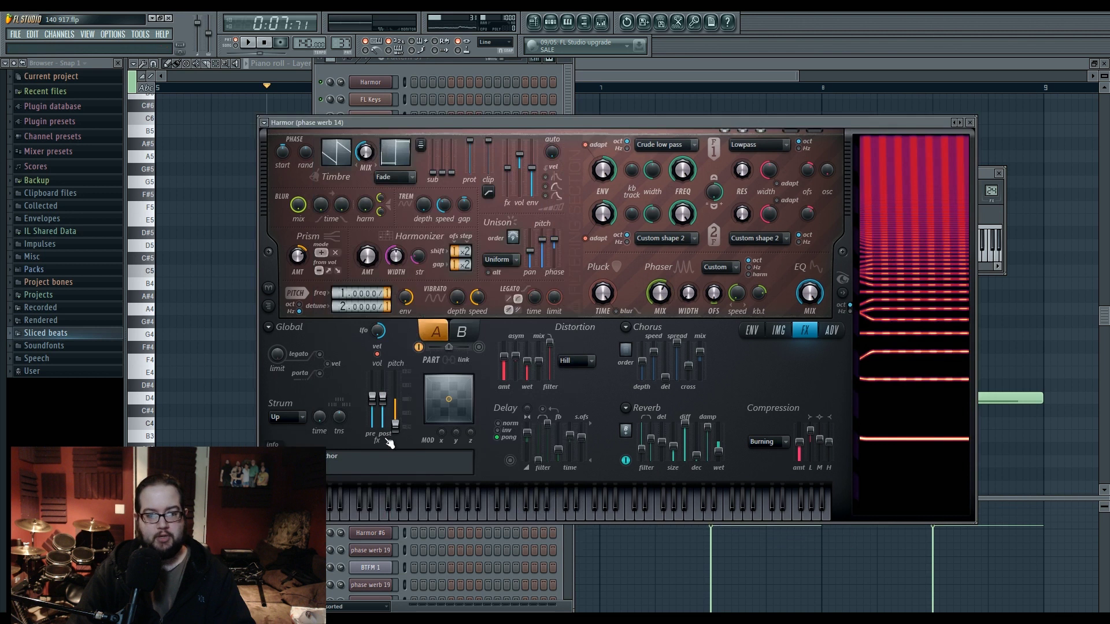
pyautogui.click(469, 61)
pyautogui.click(371, 447)
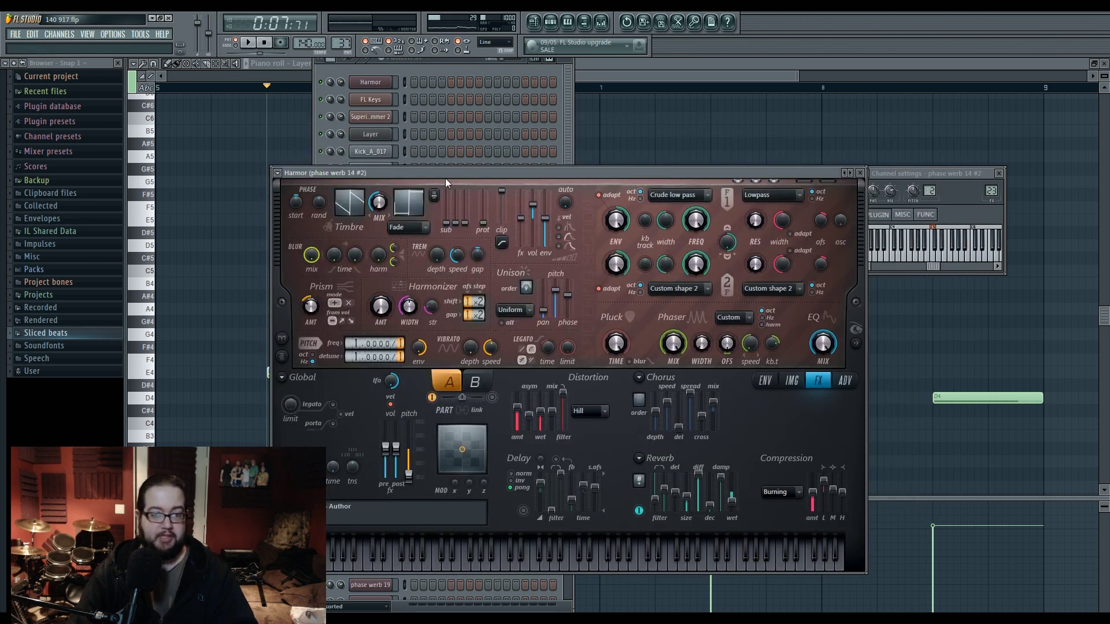
pyautogui.click(456, 61)
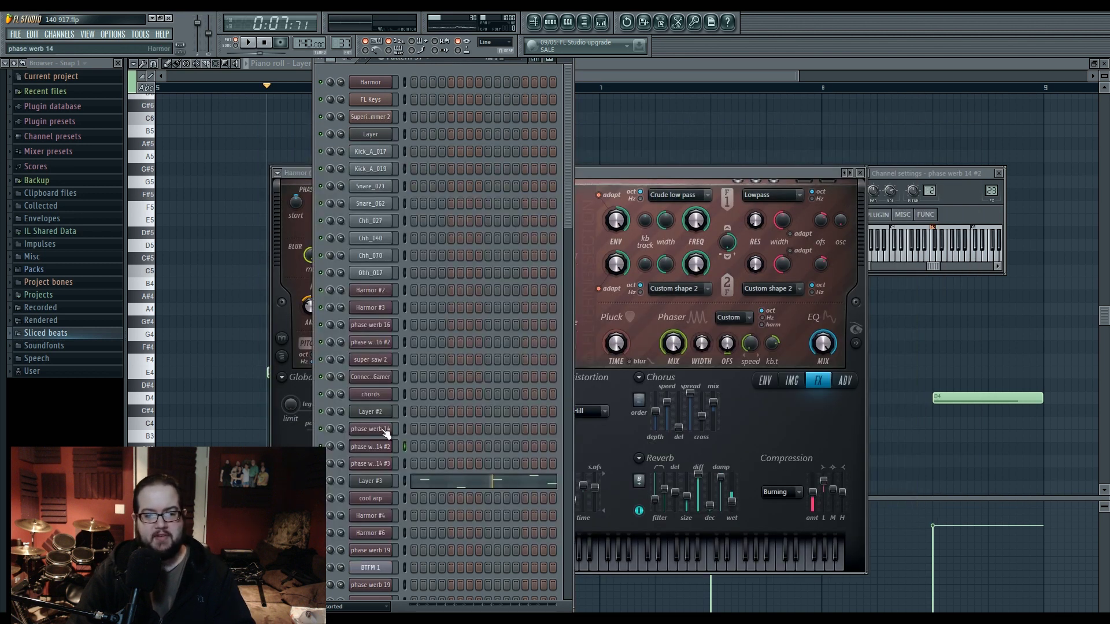
pyautogui.click(375, 464)
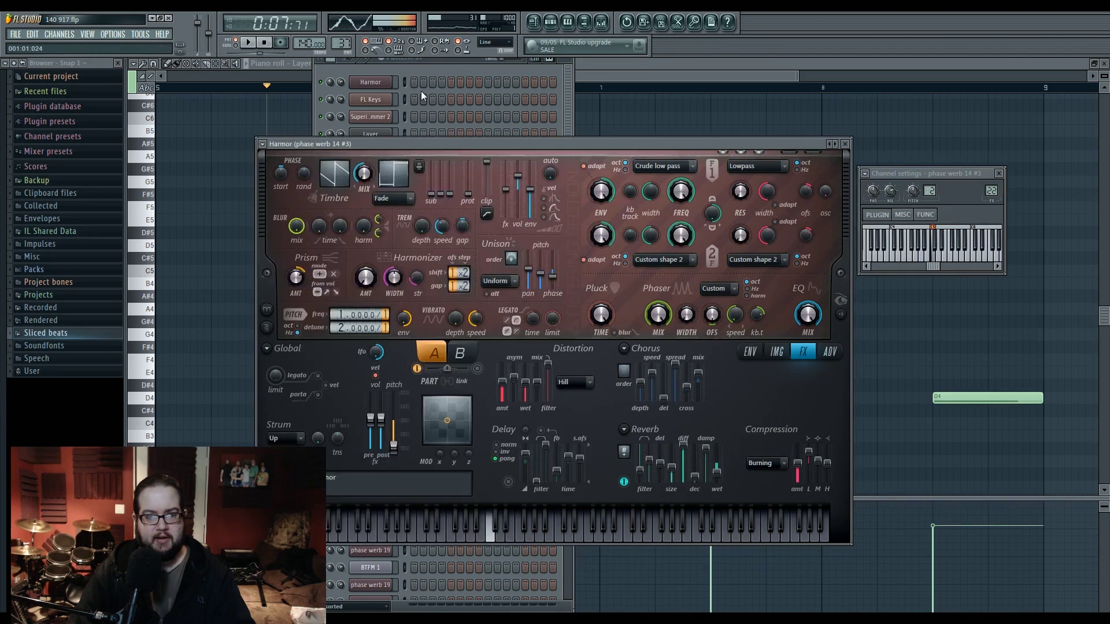
pyautogui.click(450, 61)
# Examine the unison pitch thickness envelope of the phase werb 14 Harmor while auditioning notes, and return to the step sequencer.
pyautogui.click(378, 431)
pyautogui.press('z')
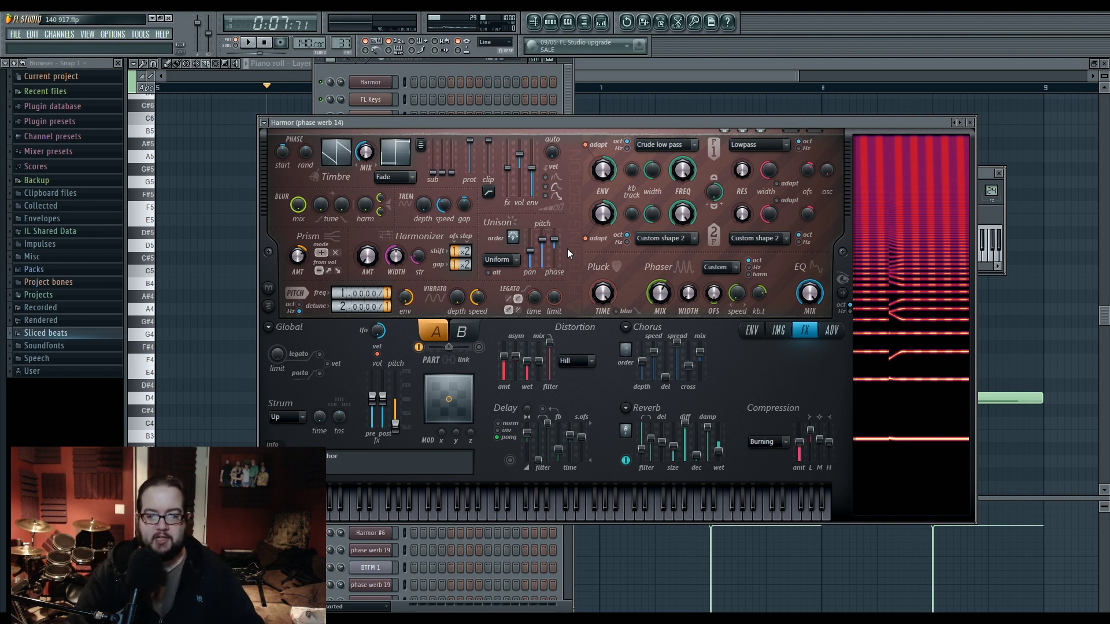
pyautogui.rightClick(545, 243)
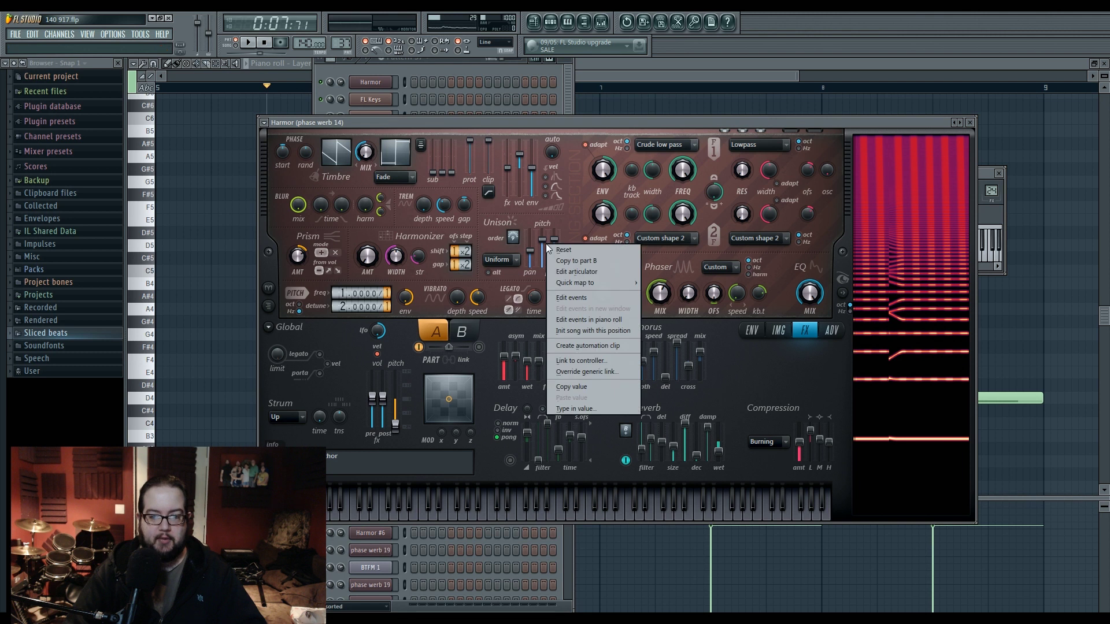
pyautogui.click(568, 271)
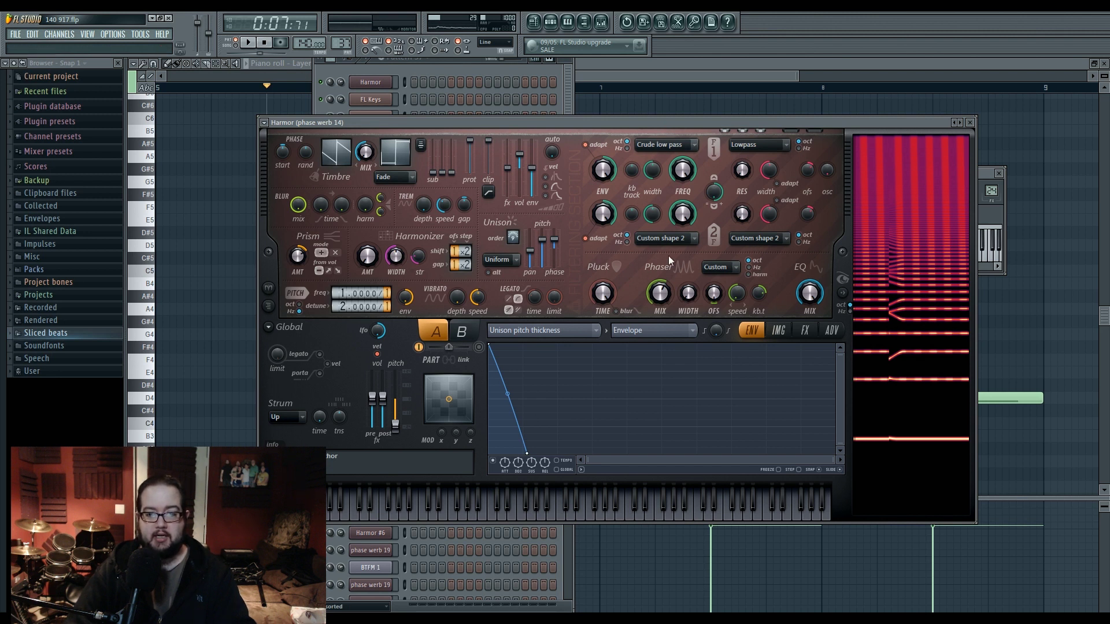
pyautogui.press('v')
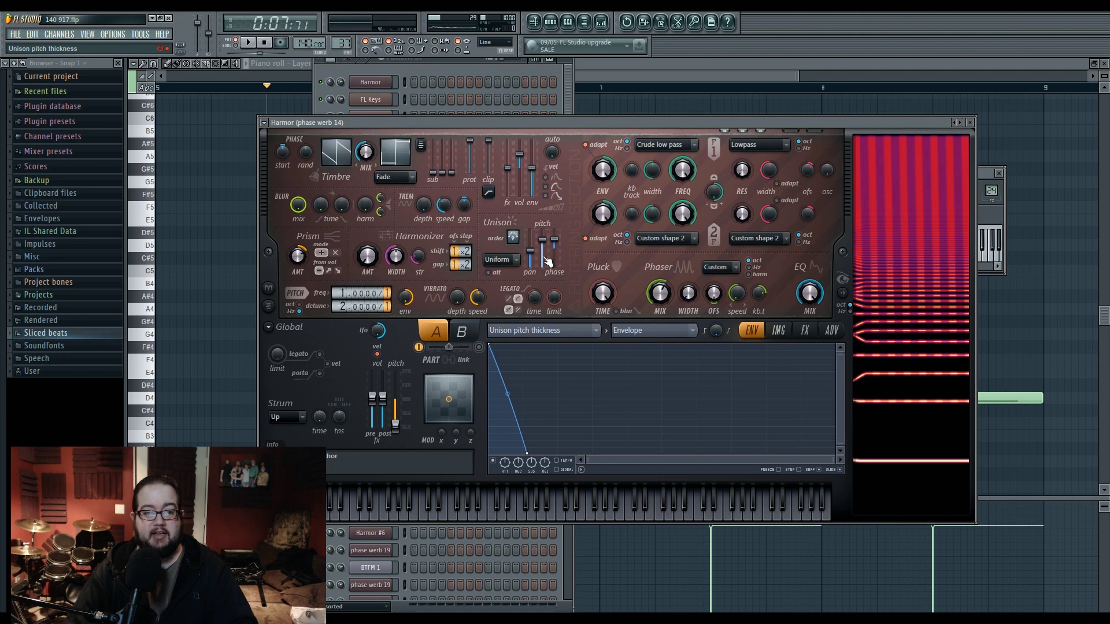
pyautogui.moveTo(571, 125); pyautogui.dragTo(553, 124)
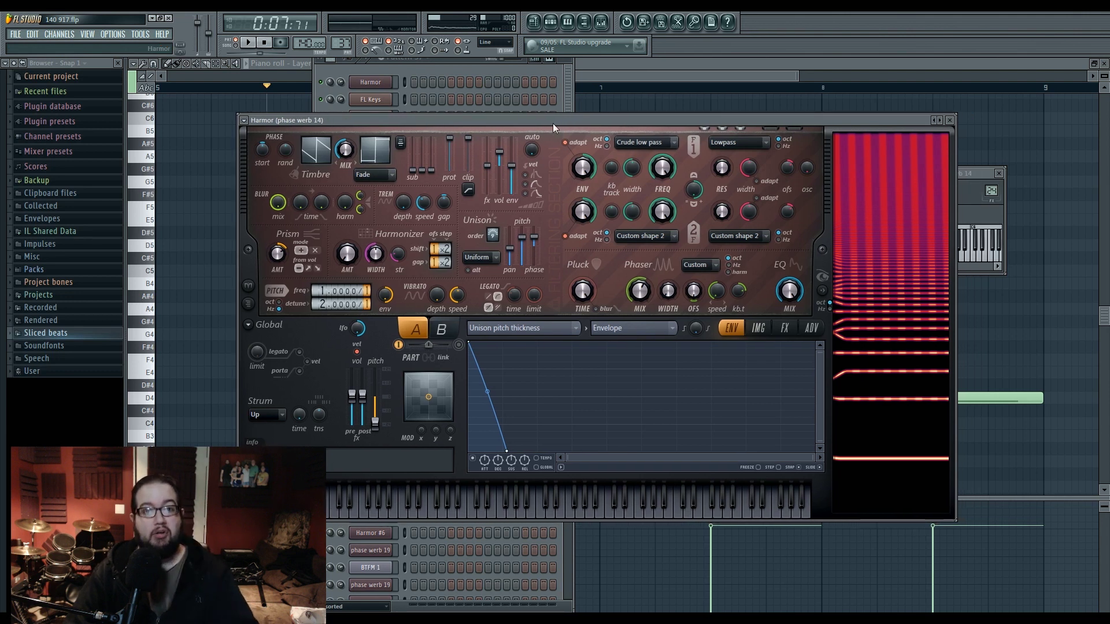
pyautogui.click(466, 61)
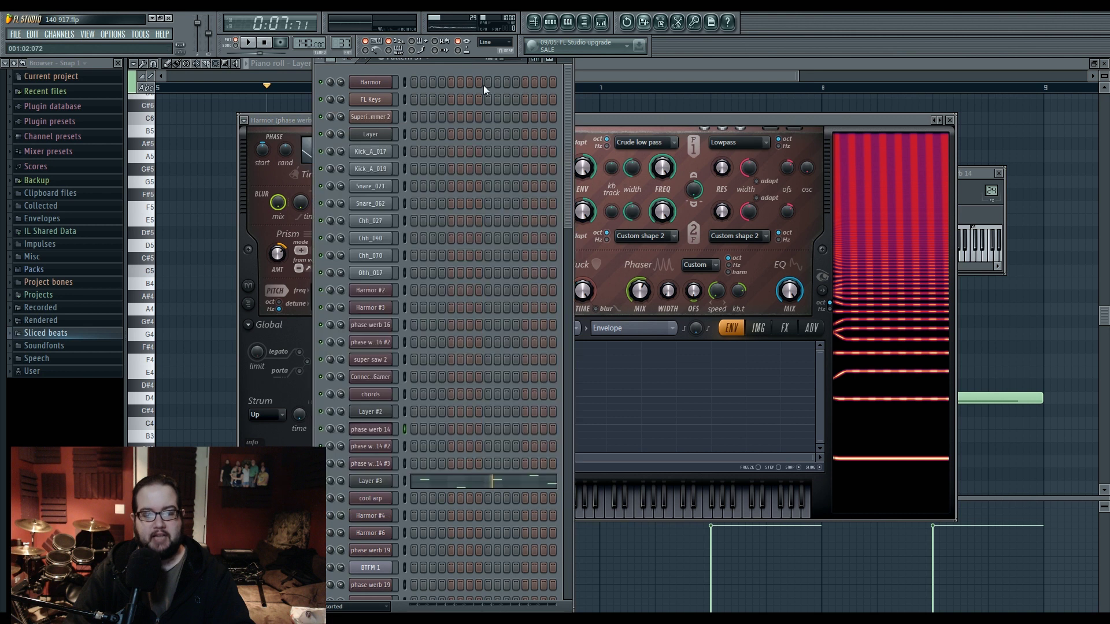
# Open and audition the Harmor instances phase werb 14 #2 and phase werb 14 #3, bringing the latter in front of the step sequencer.
pyautogui.click(378, 439)
pyautogui.click(463, 61)
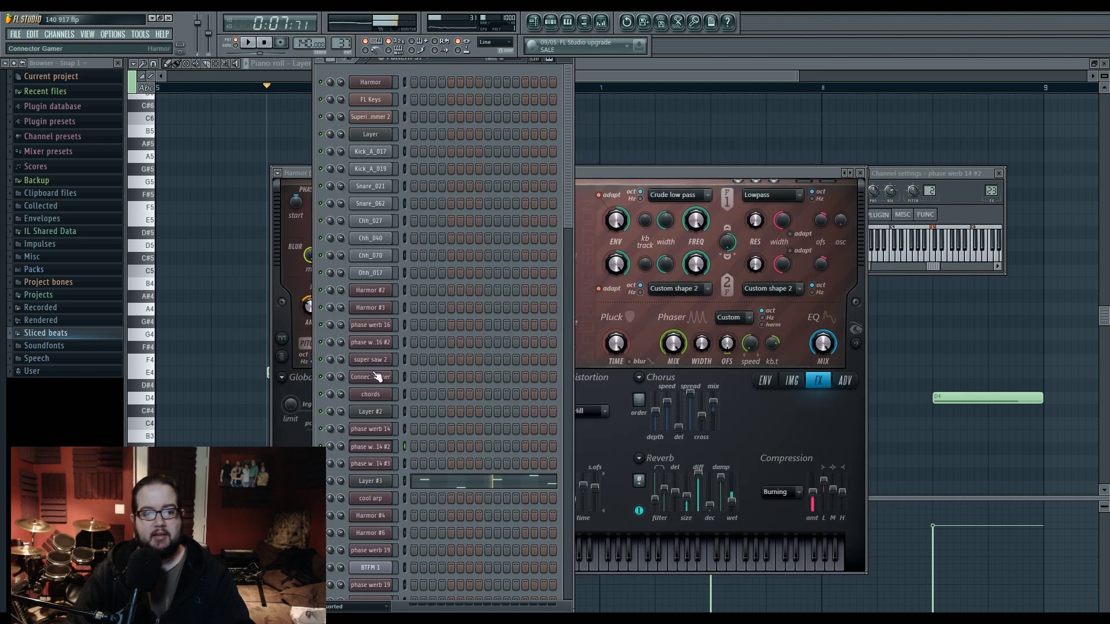
pyautogui.click(377, 430)
pyautogui.click(458, 64)
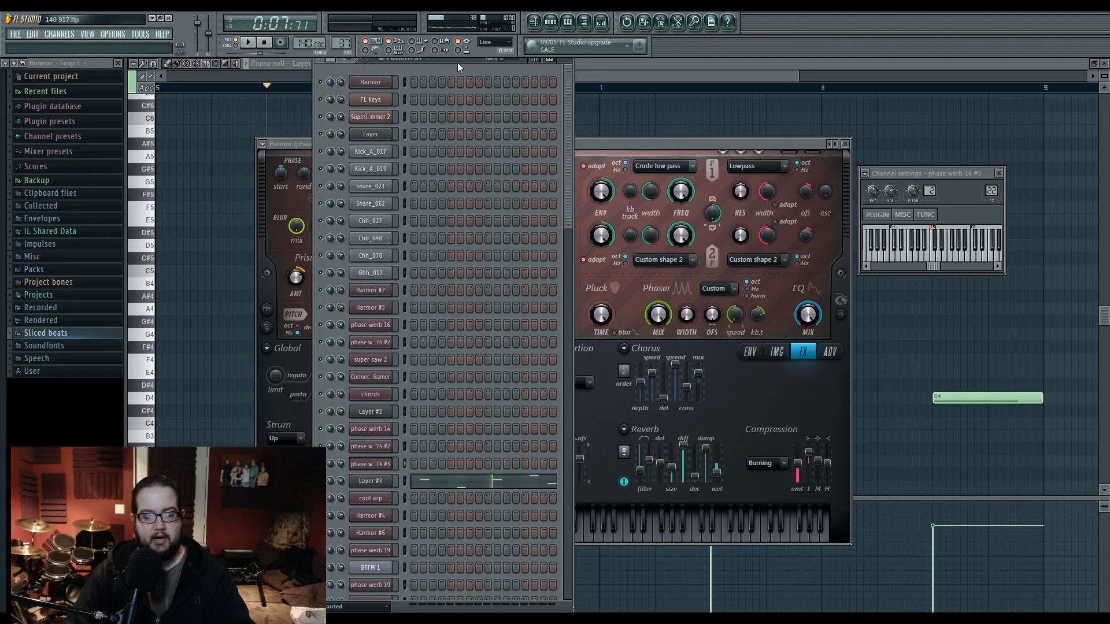
pyautogui.click(613, 147)
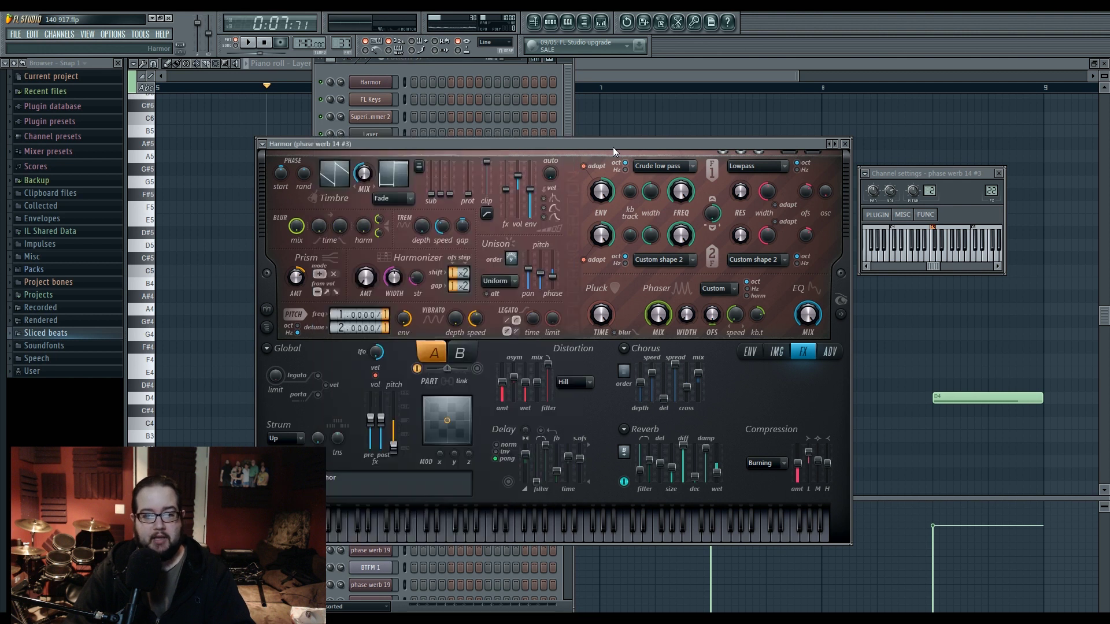
# Show the playlist and audition the song from the start of the first Pattern 12 clip on Track 1.
pyautogui.click(531, 24)
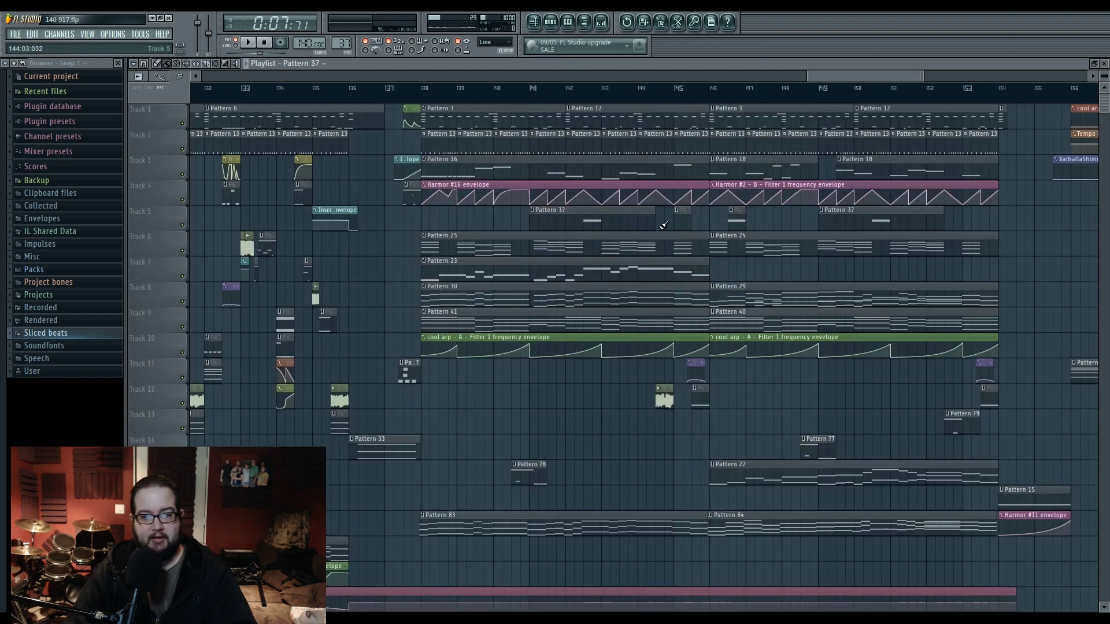
pyautogui.click(566, 94)
pyautogui.press('space')
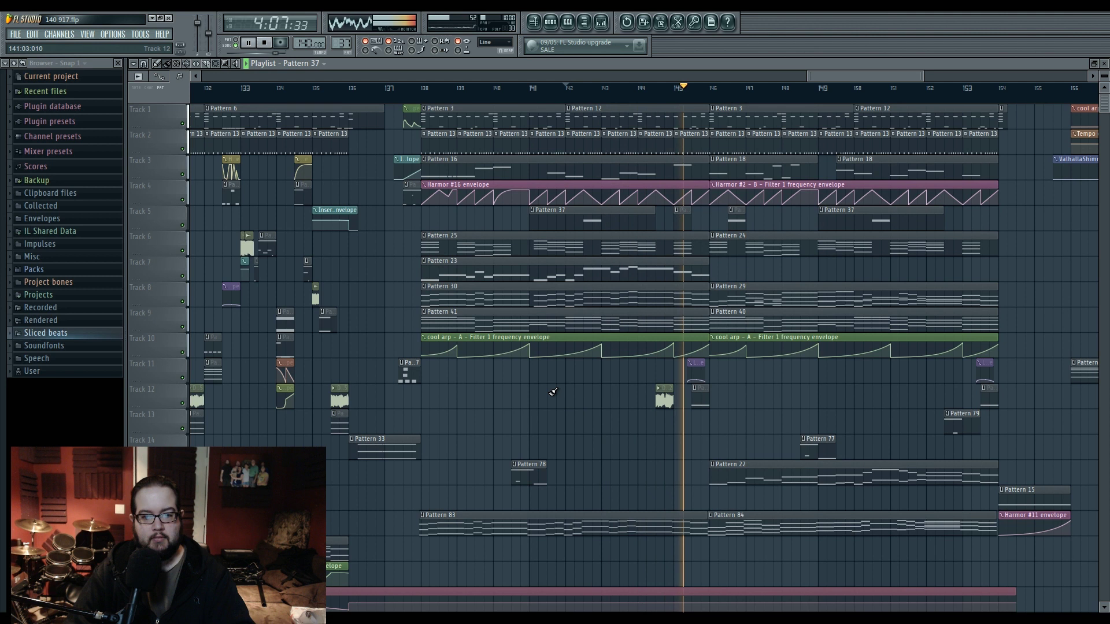
pyautogui.press('space')
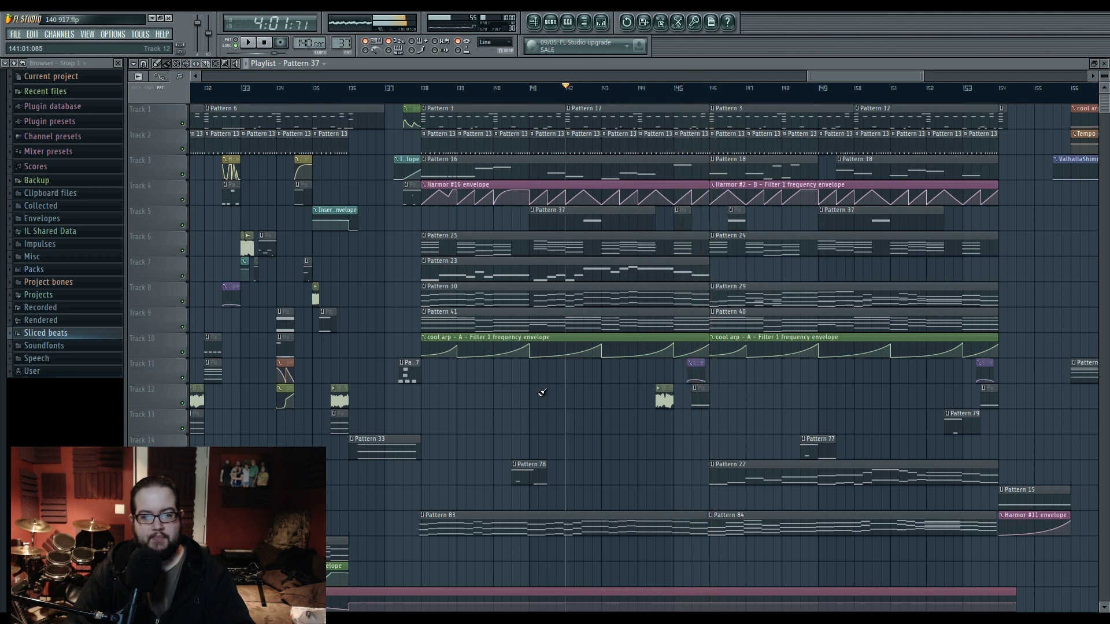
pyautogui.press('space')
pyautogui.press('space')
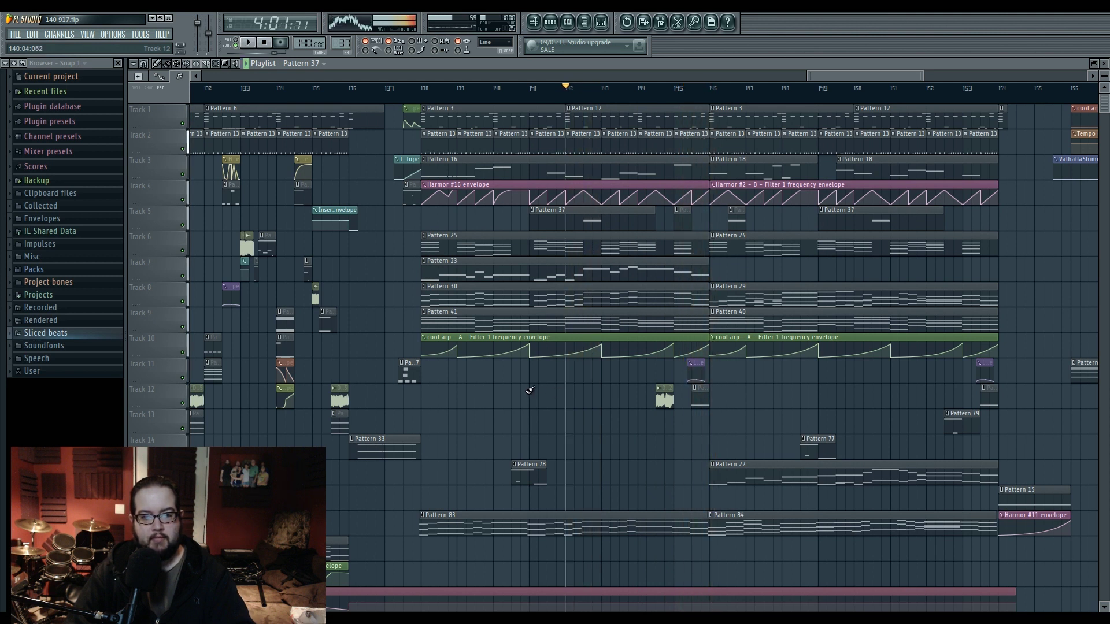
# Go back to the earlier section before bar 137 and audition it briefly from midway through bar 132.
pyautogui.moveTo(527, 390); pyautogui.dragTo(895, 424)
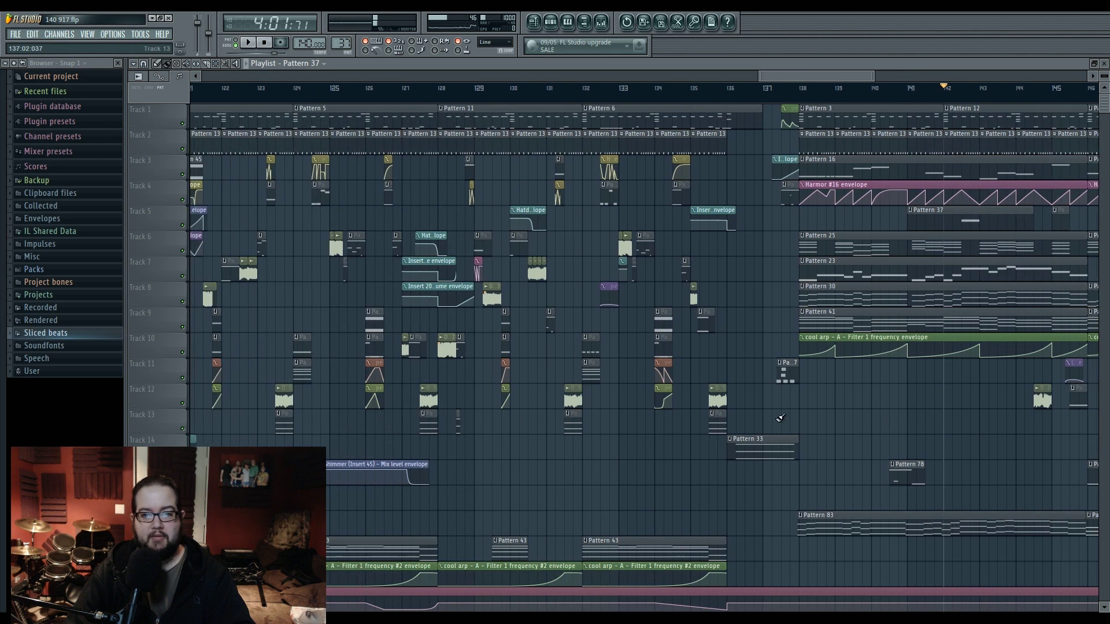
pyautogui.click(603, 95)
pyautogui.press('space')
pyautogui.press('space')
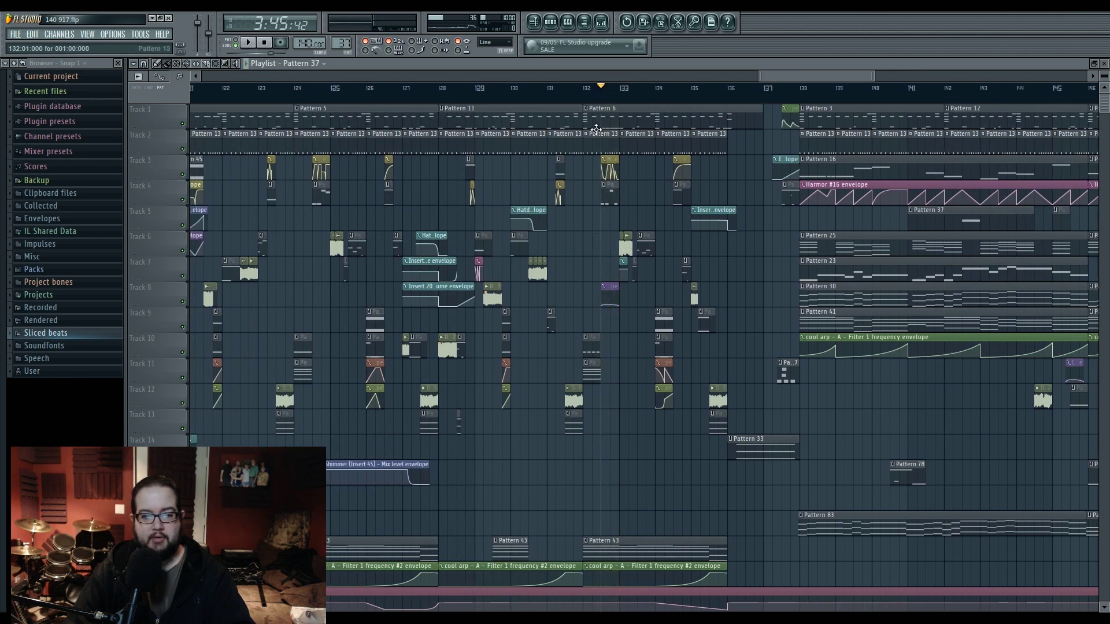
# Audition from the start of Pattern 6, inspect the Layer #3 notes of the Track 10 clip there, and return to the playlist.
pyautogui.click(584, 89)
pyautogui.press('space')
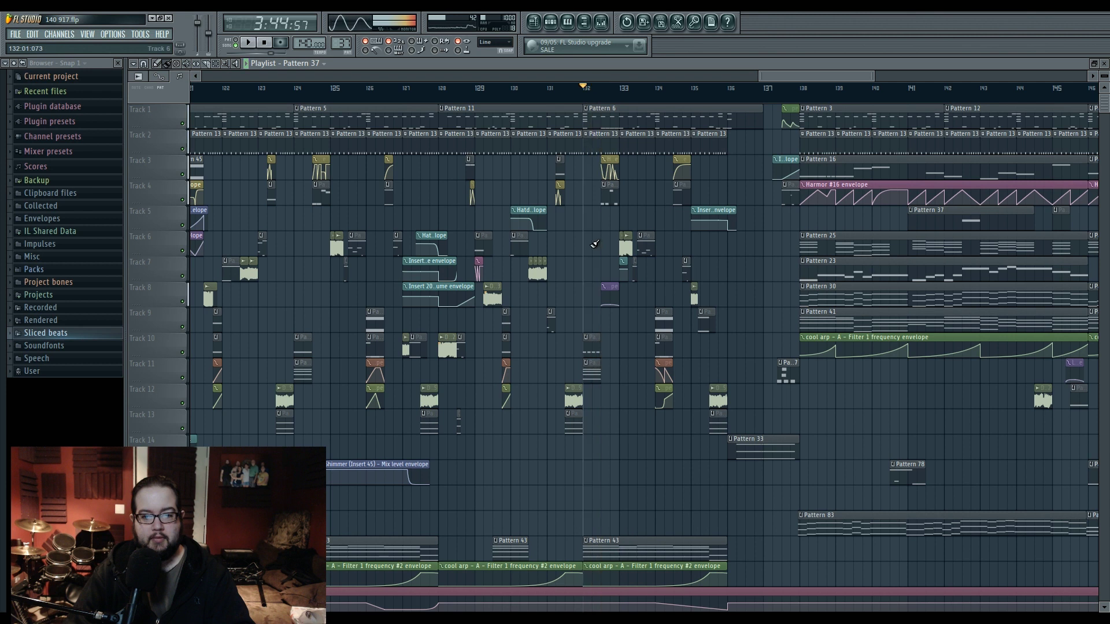
pyautogui.doubleClick(590, 344)
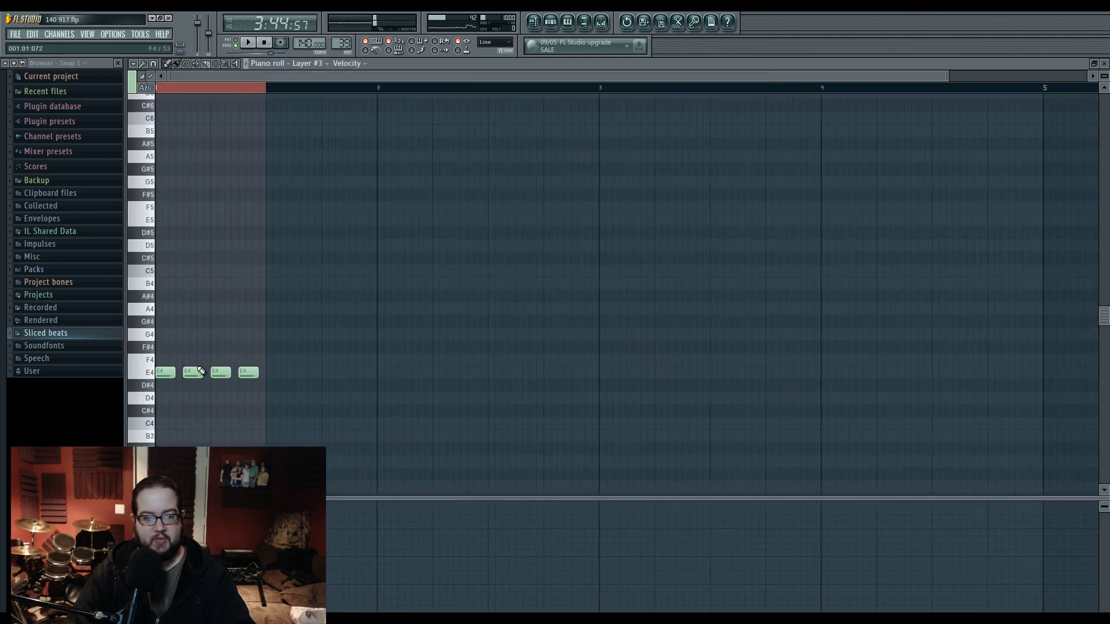
pyautogui.click(533, 22)
# Play the song from the start of the Pattern 45 clip on Track 3.
pyautogui.moveTo(326, 315); pyautogui.dragTo(399, 313)
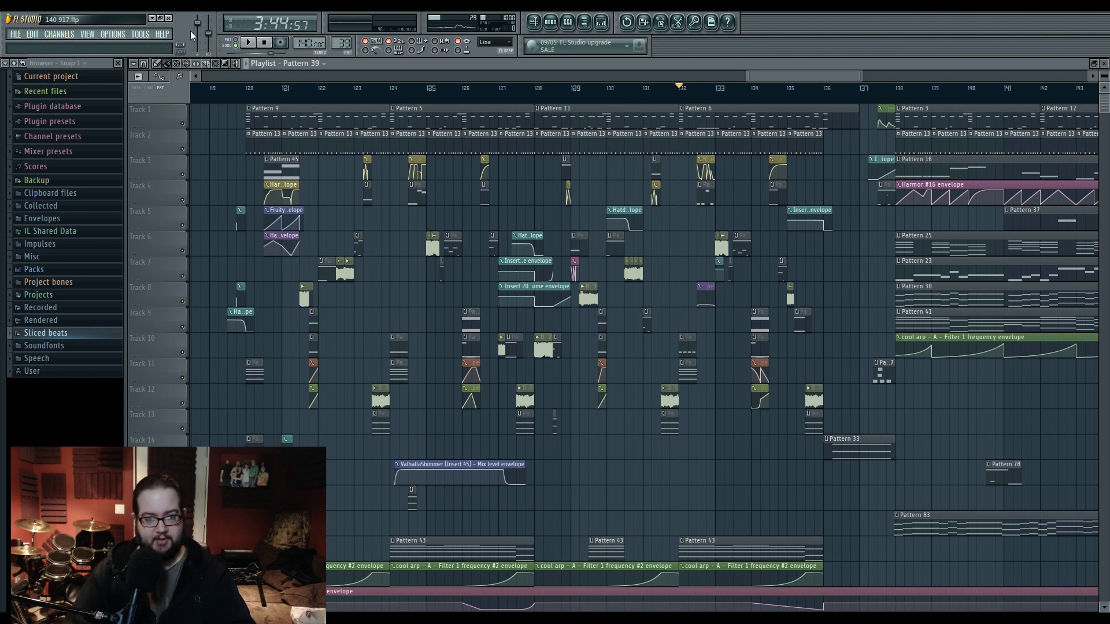
pyautogui.click(263, 88)
pyautogui.press('space')
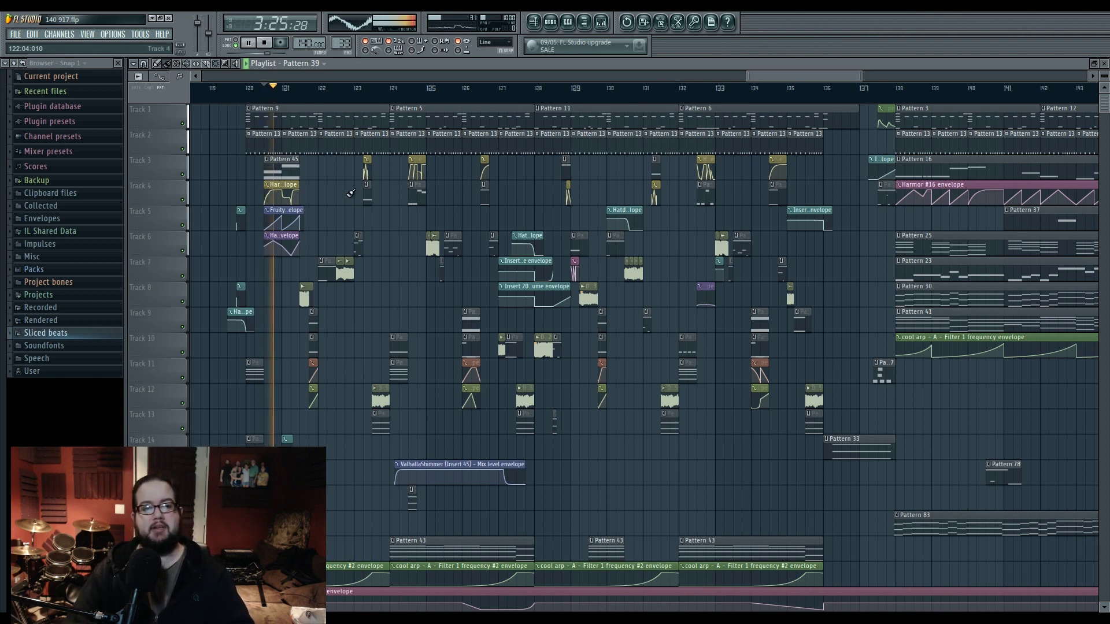